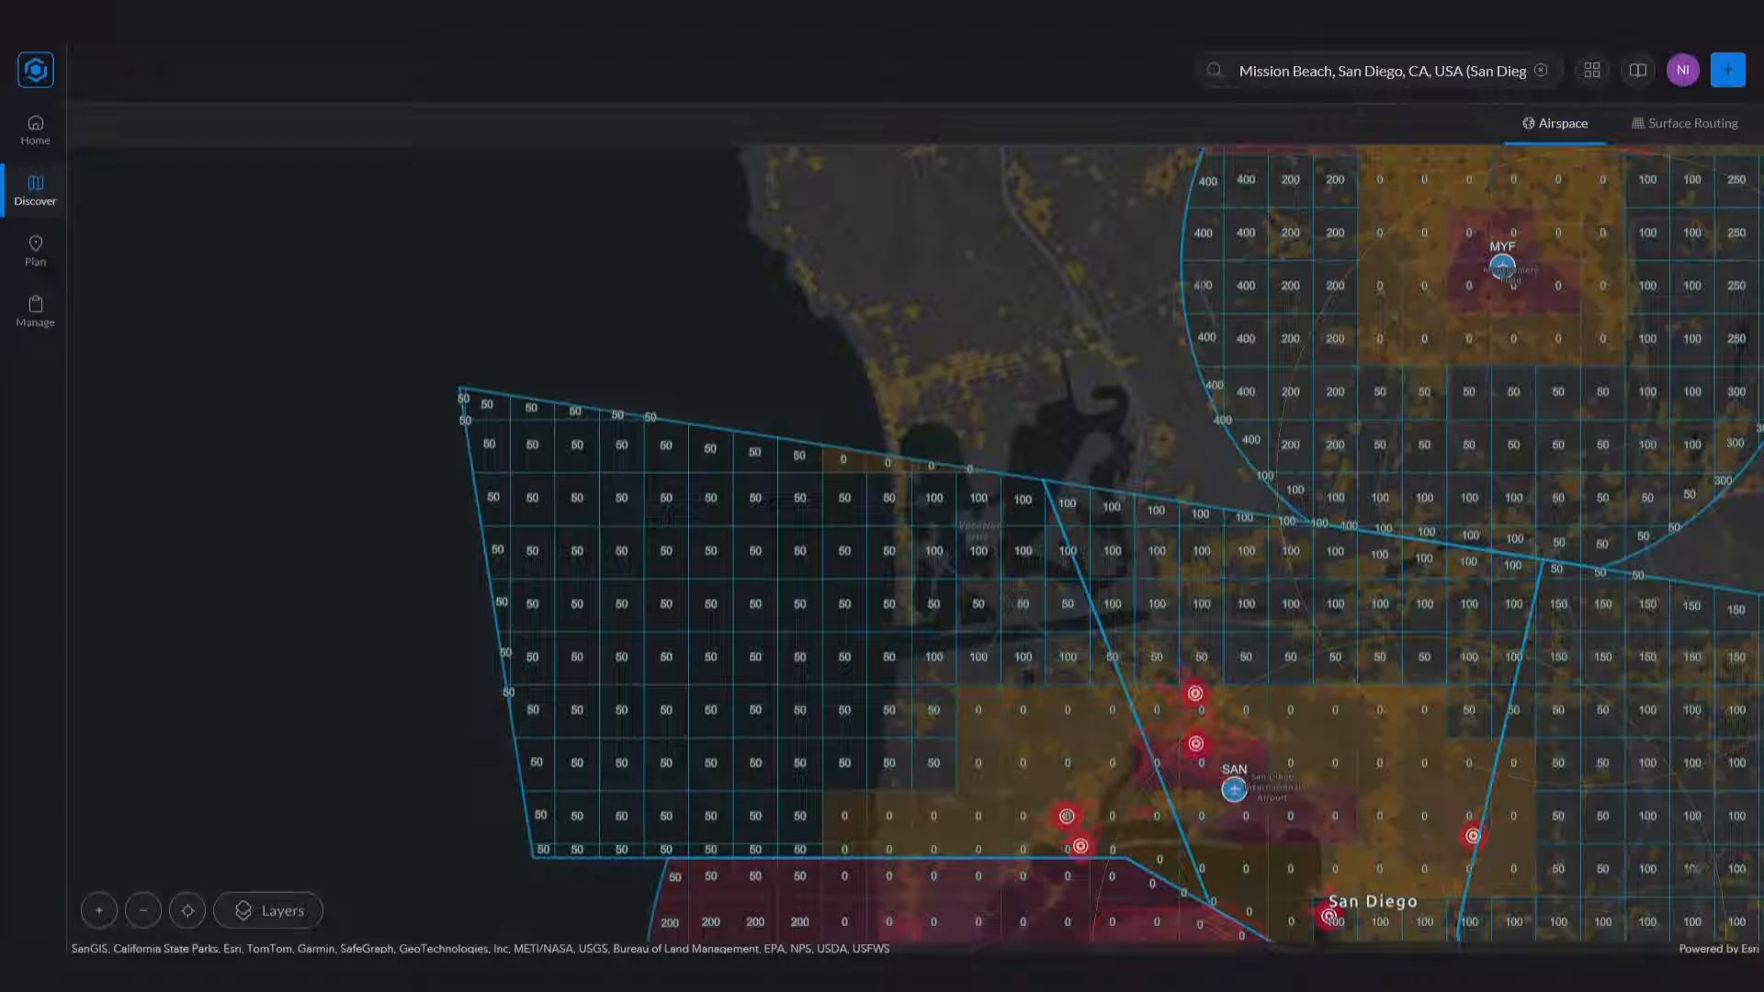
- Examine the intersecting and nearby airspace advisories for a point at Mission Beach, including the 50' flight ceiling, and collapse the advisory list
click(904, 552)
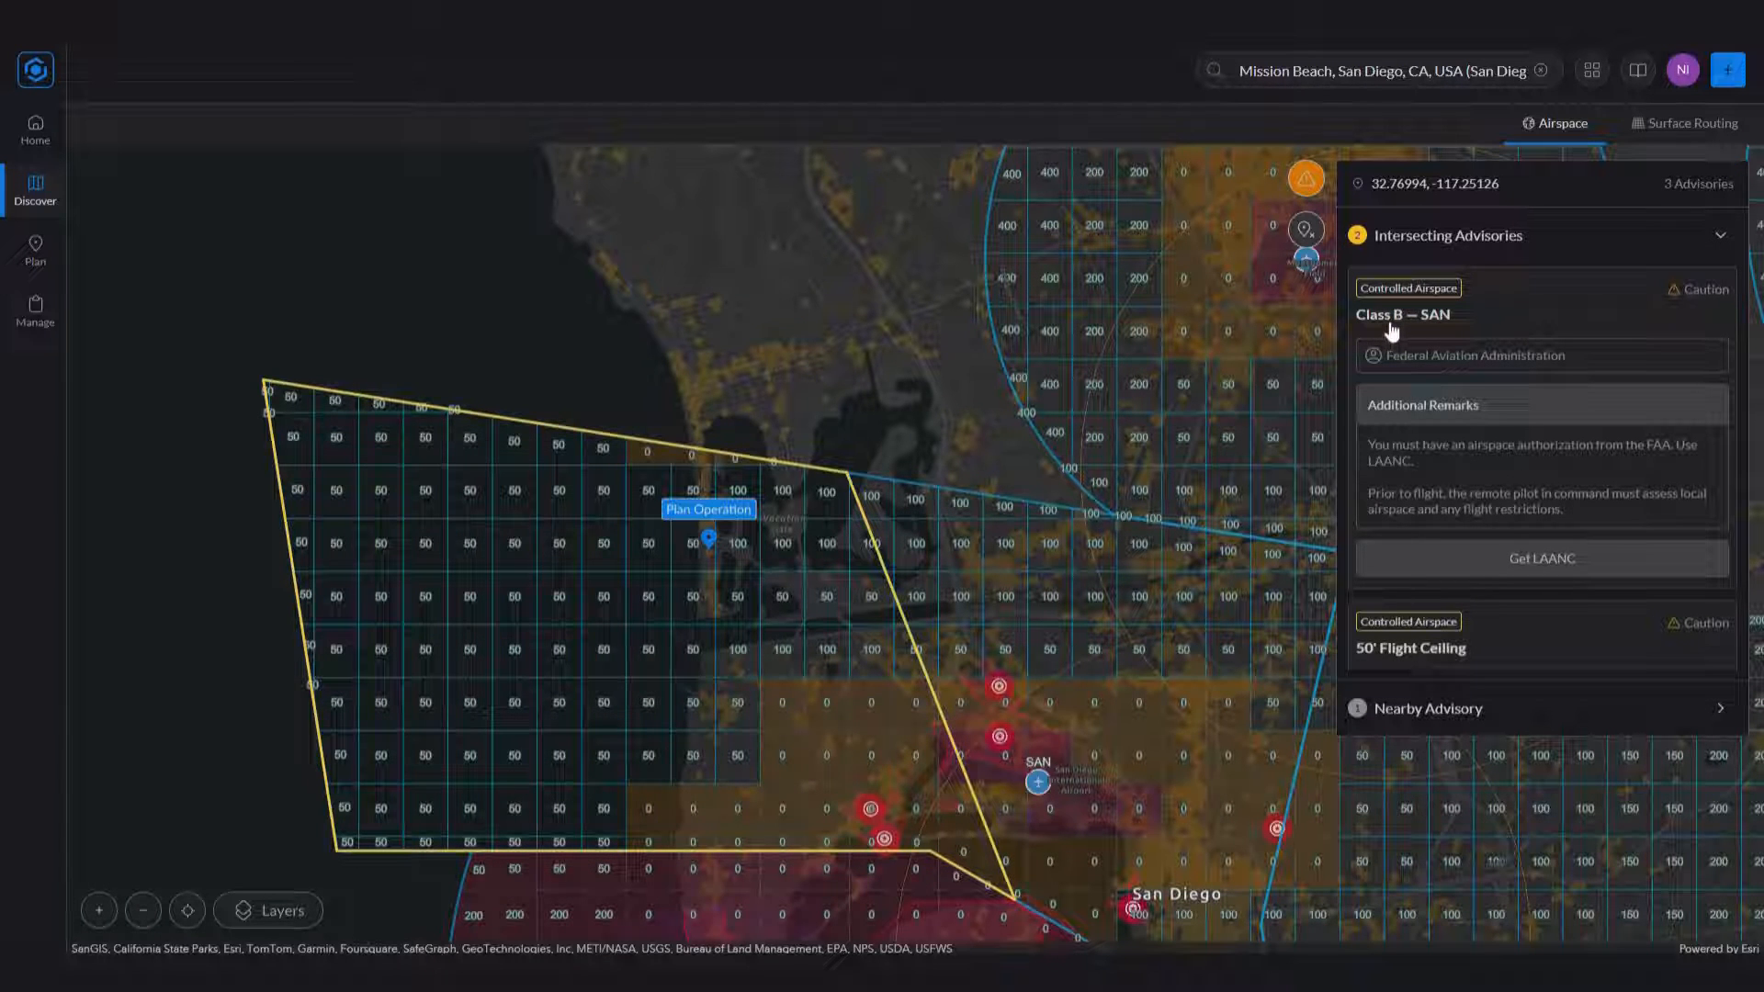
click(1392, 624)
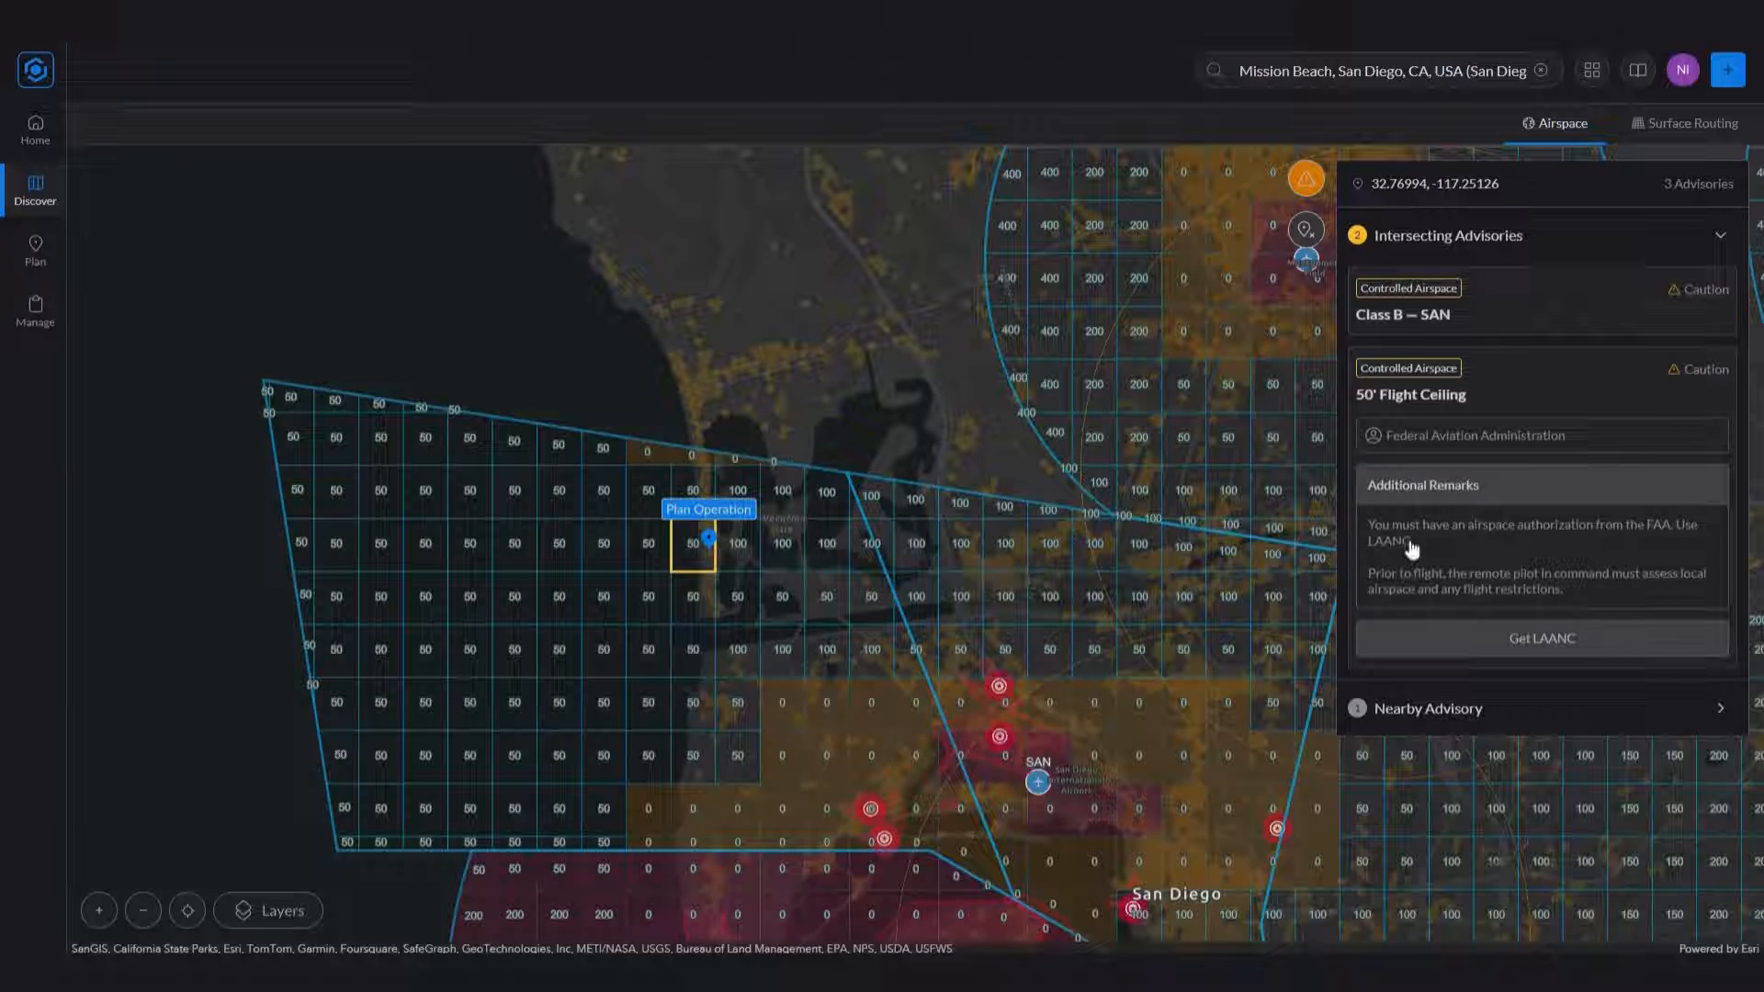
click(1406, 709)
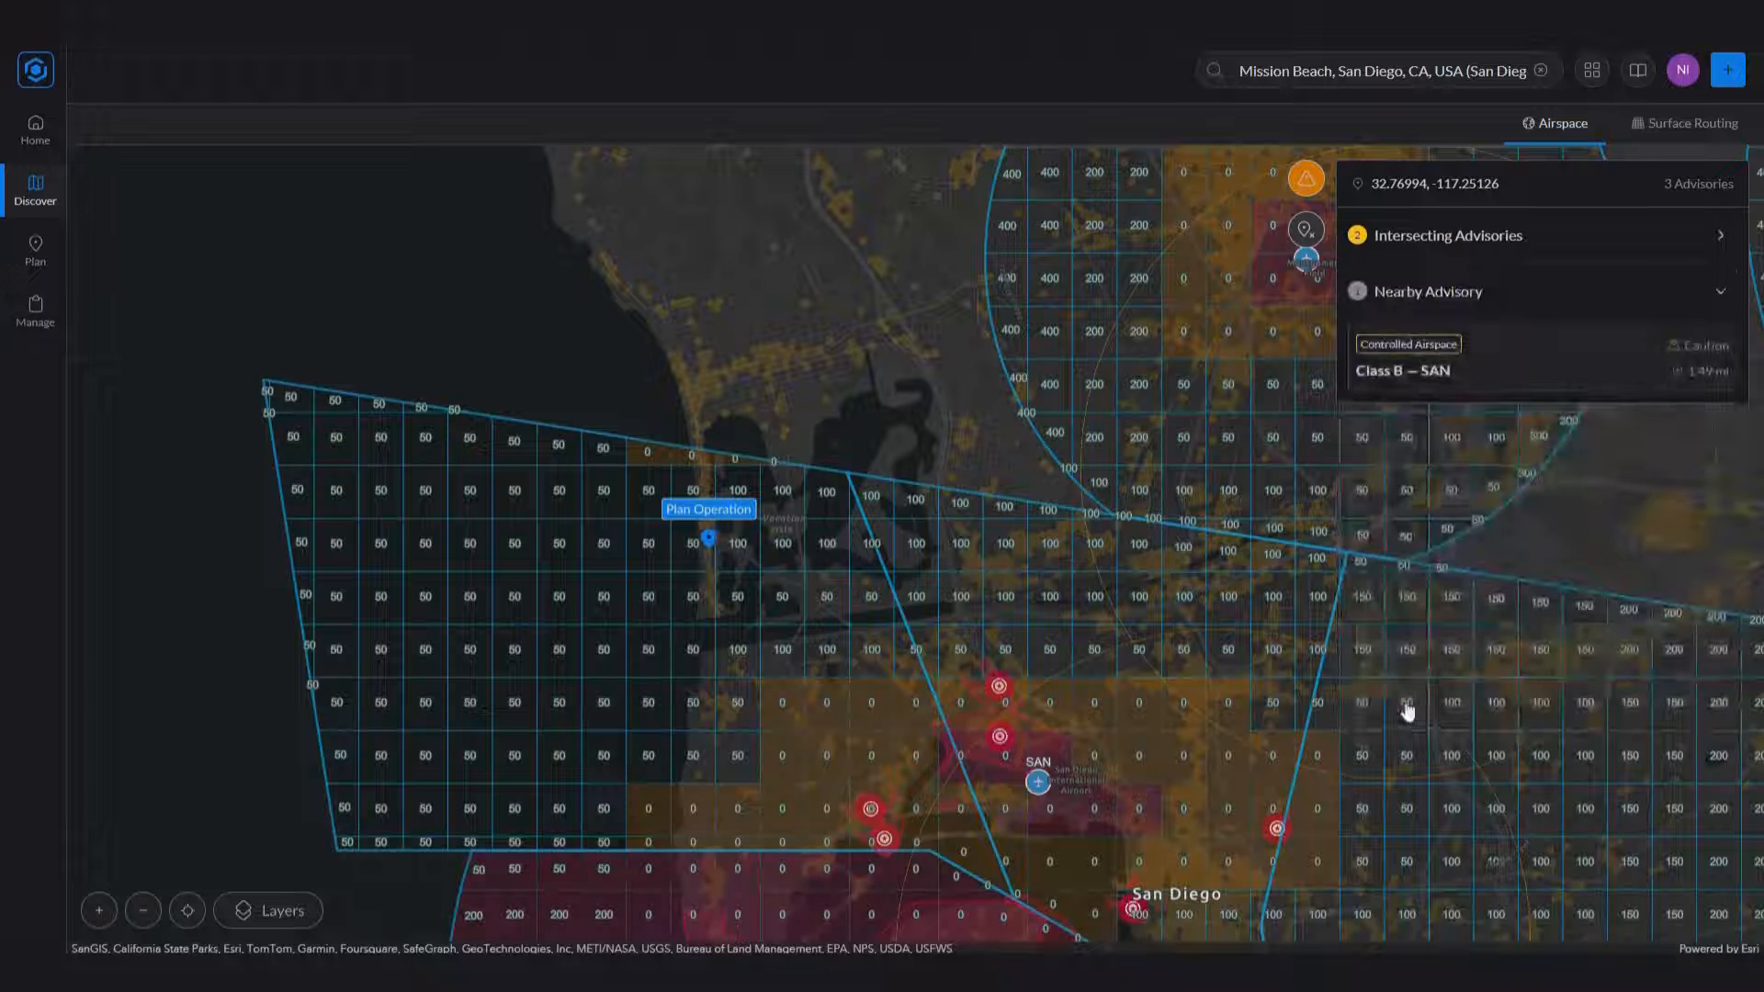
click(1439, 350)
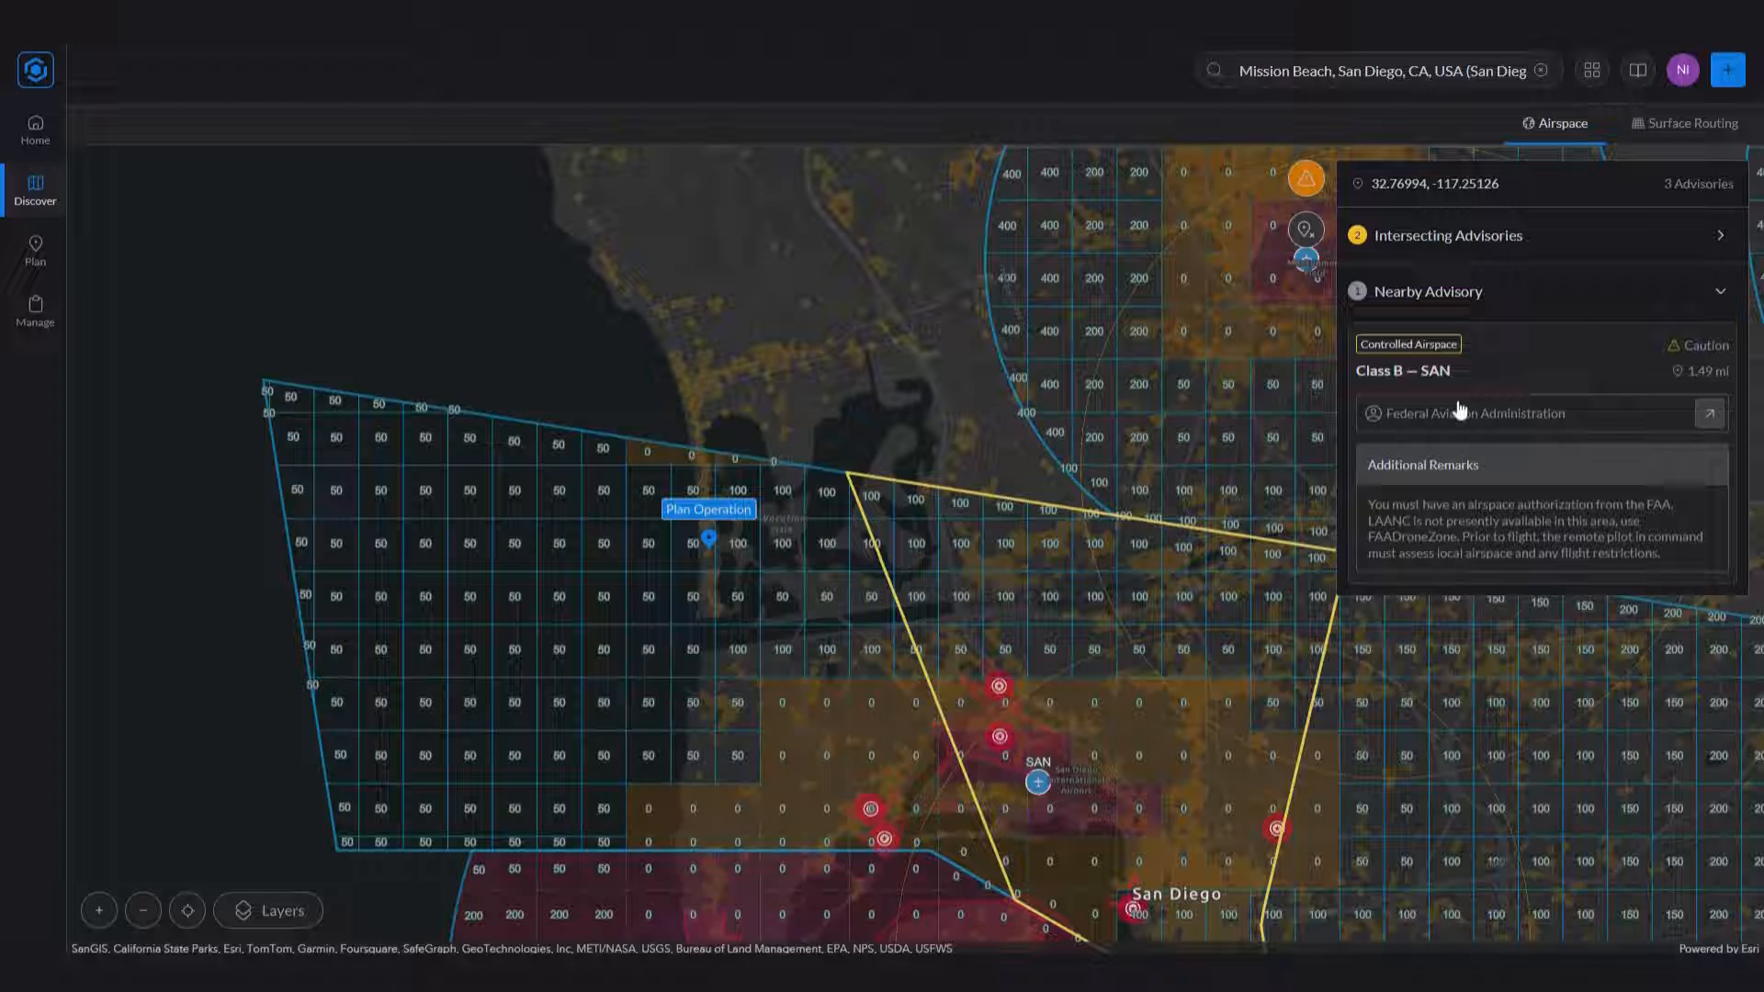
click(1306, 179)
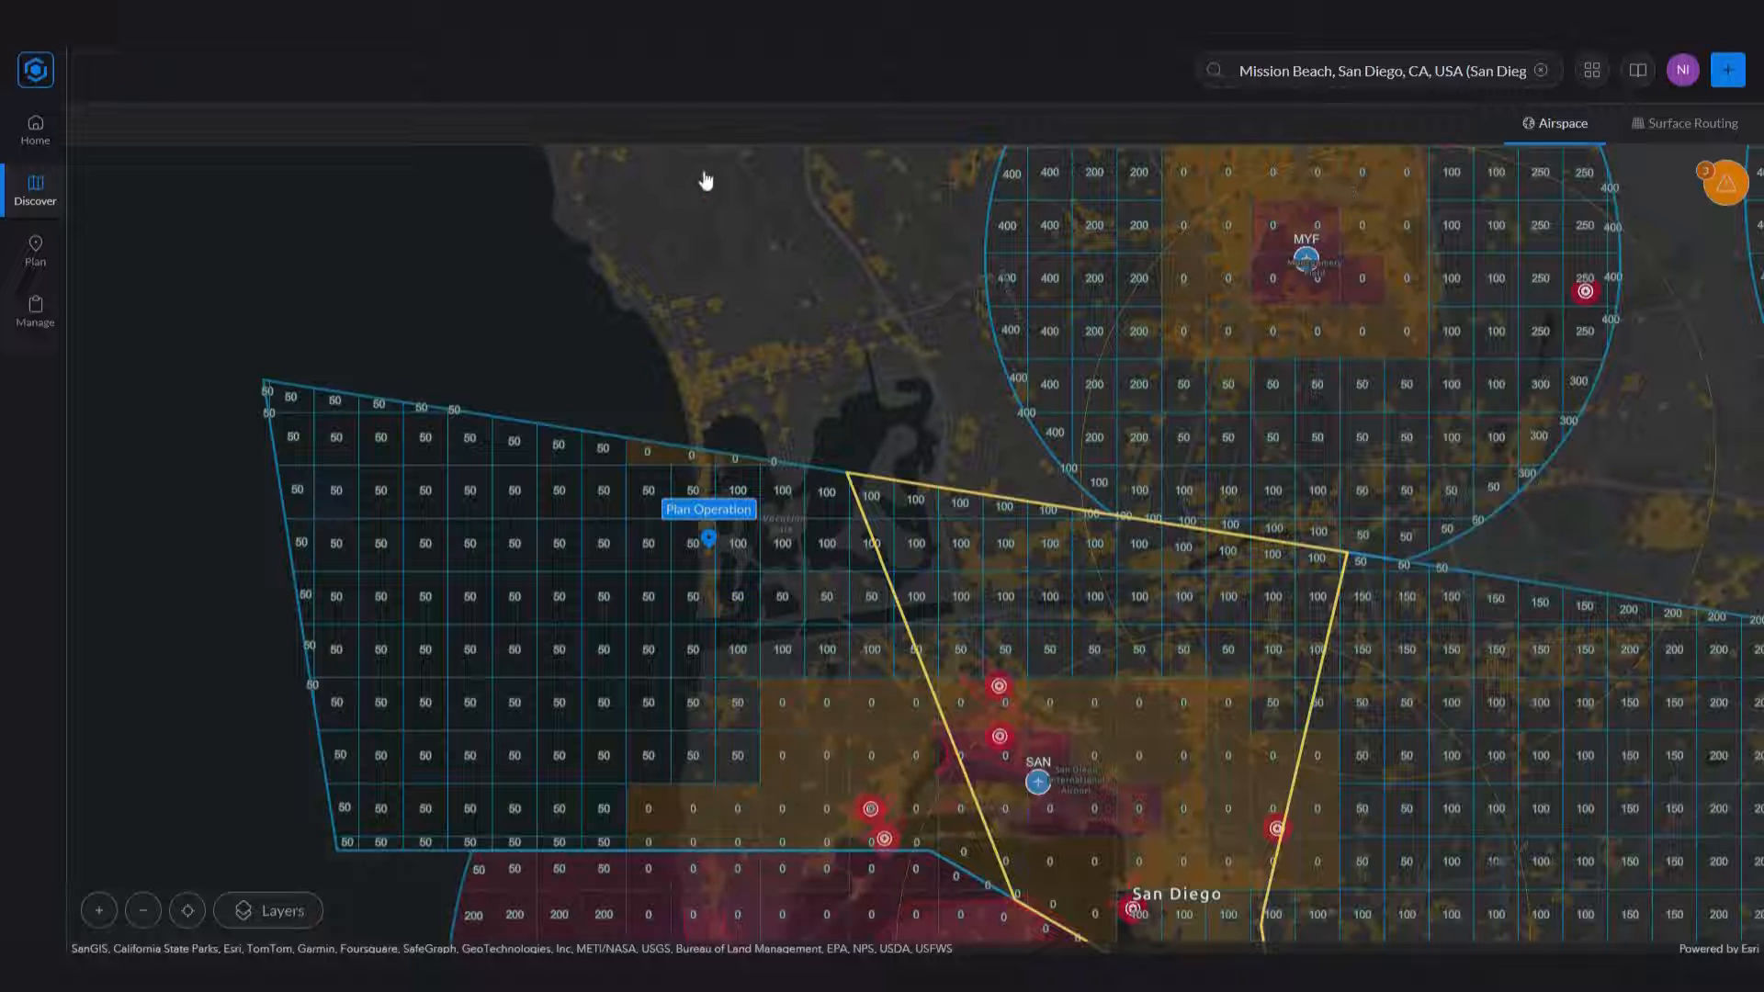
- Browse the organization's planned operations in the full list view and return to the map view
click(35, 262)
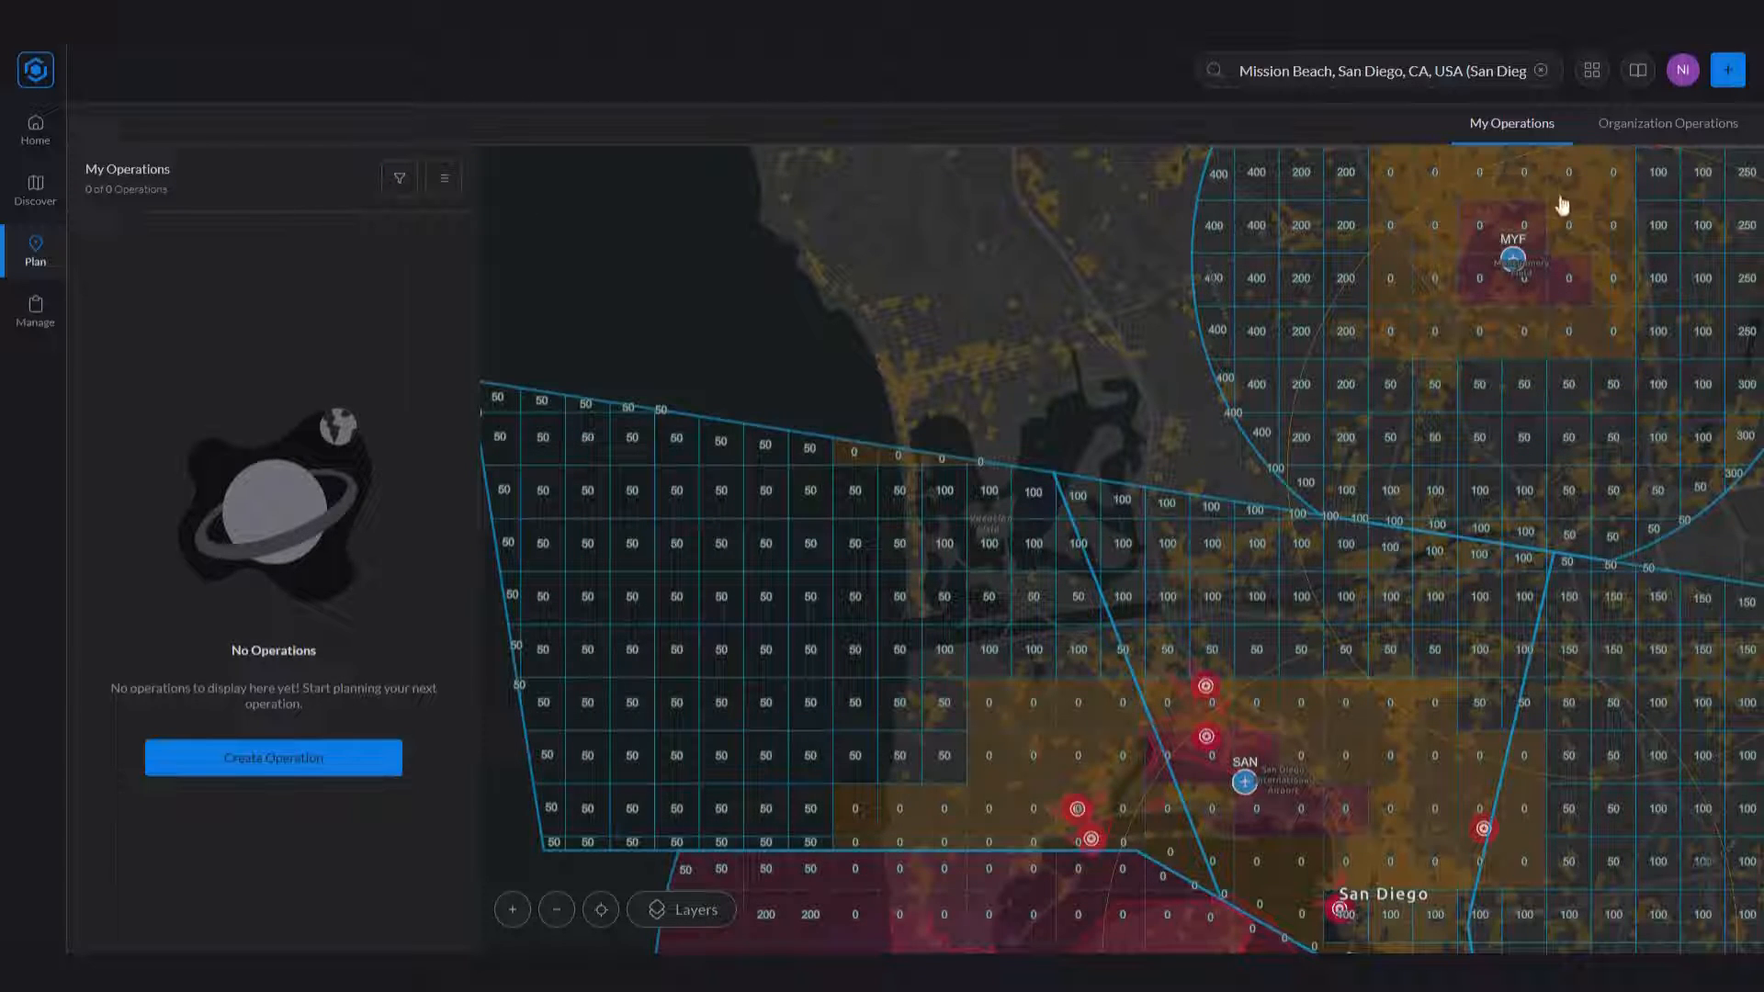
click(1655, 136)
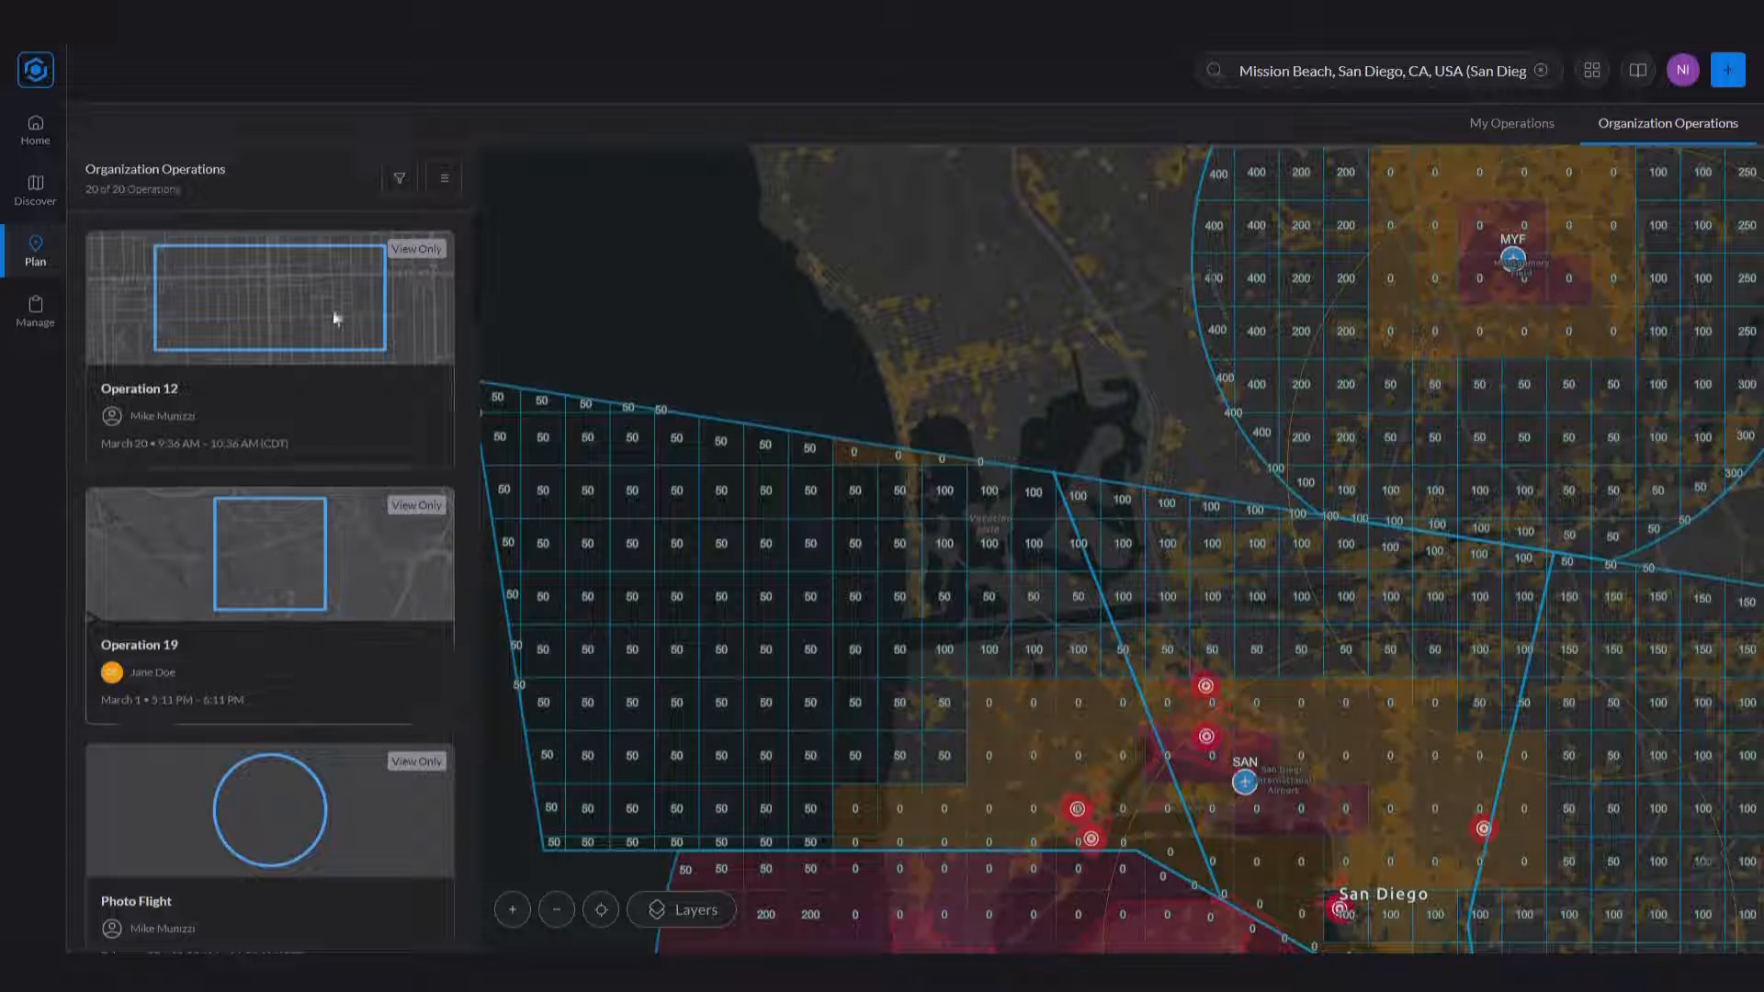
click(444, 179)
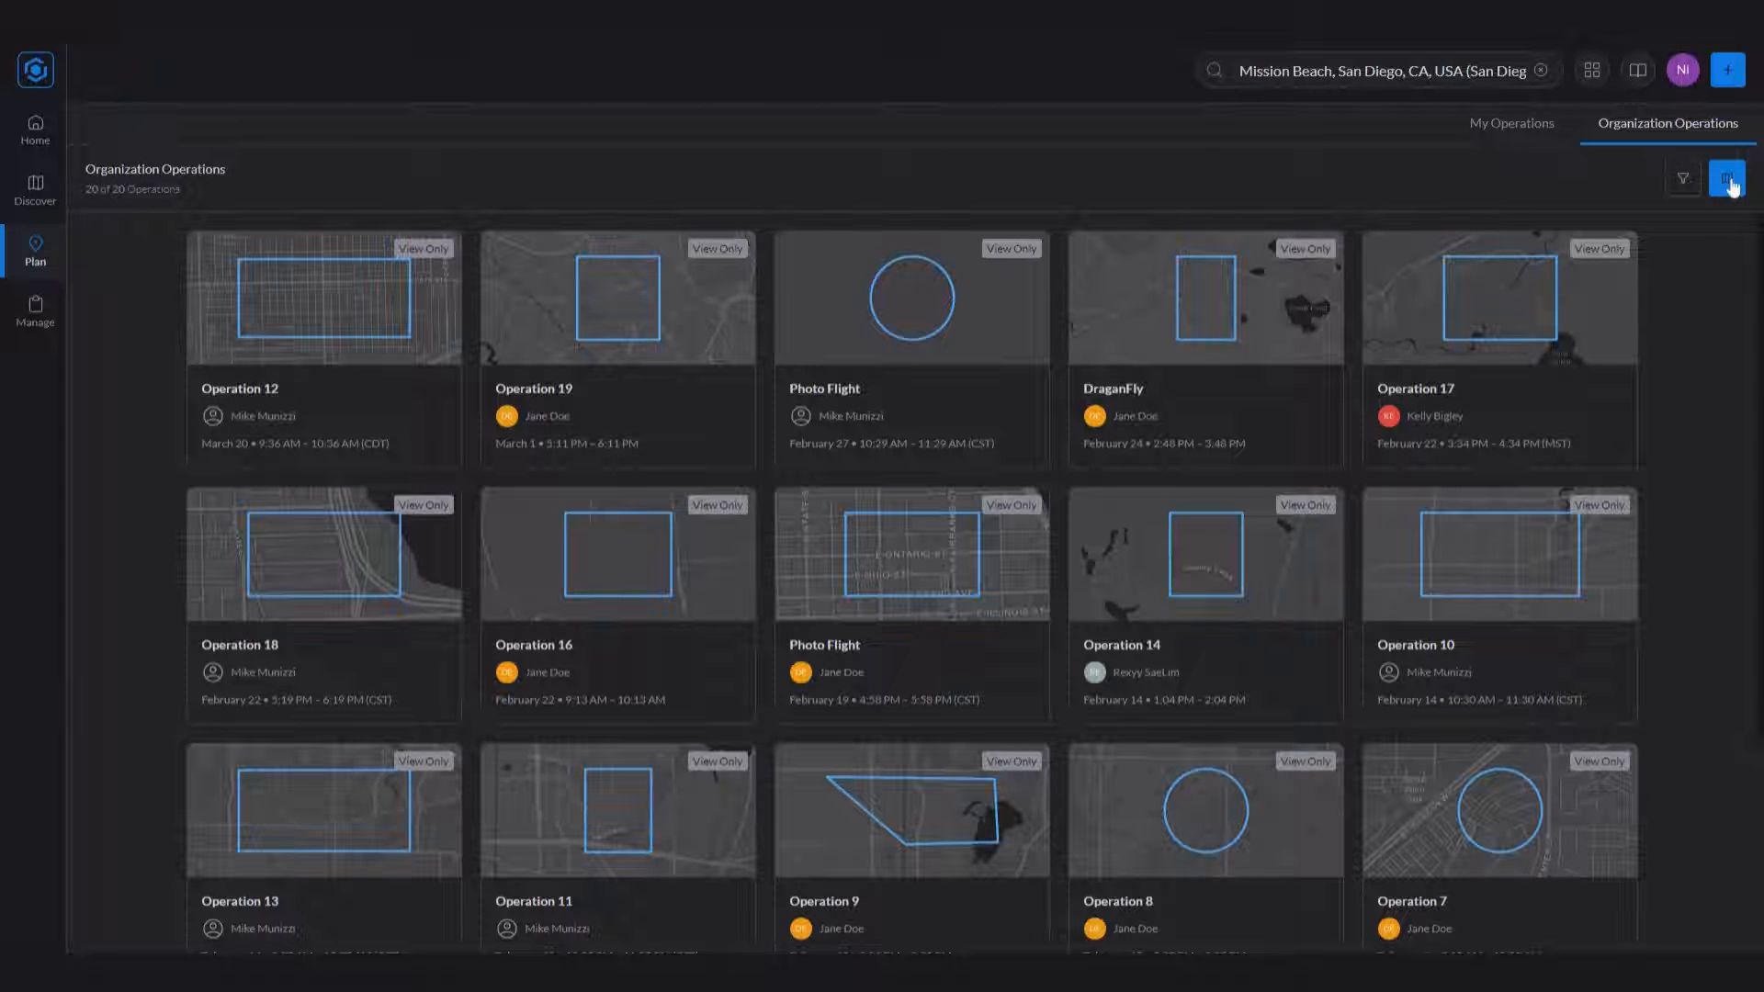
click(1728, 181)
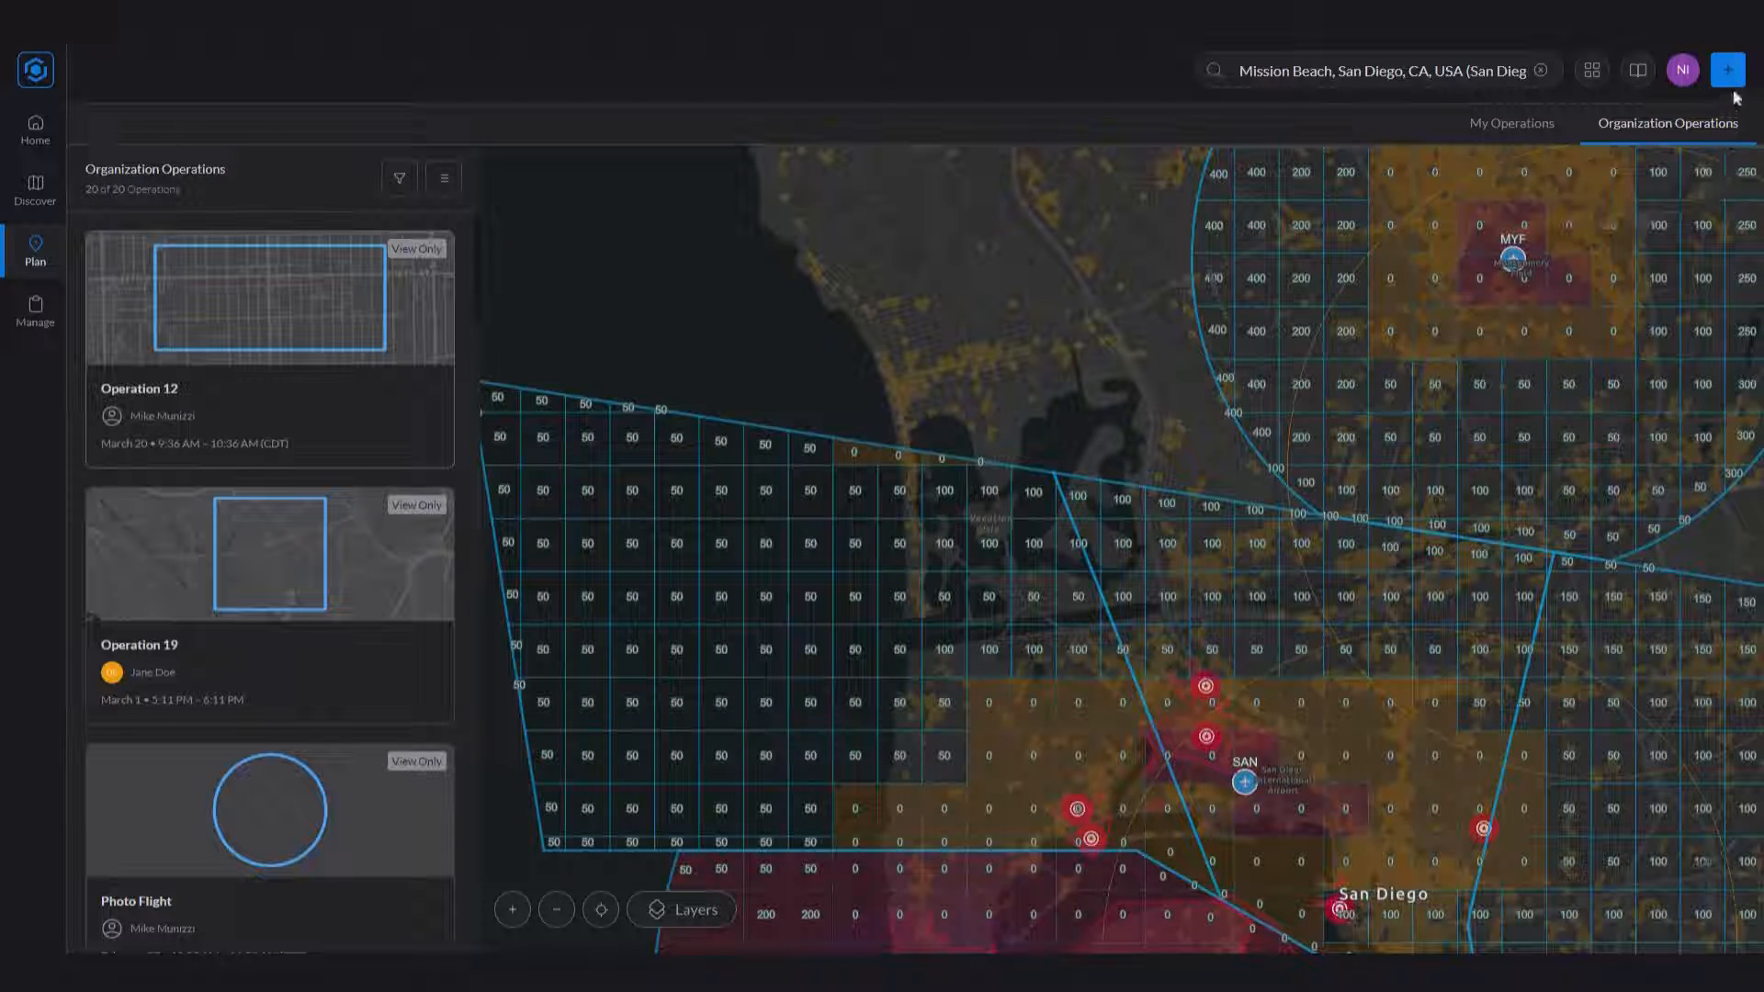
- Start a new operation and sketch a rectangular boundary over Mission Beach Park and W Mission Bay Dr
click(1729, 73)
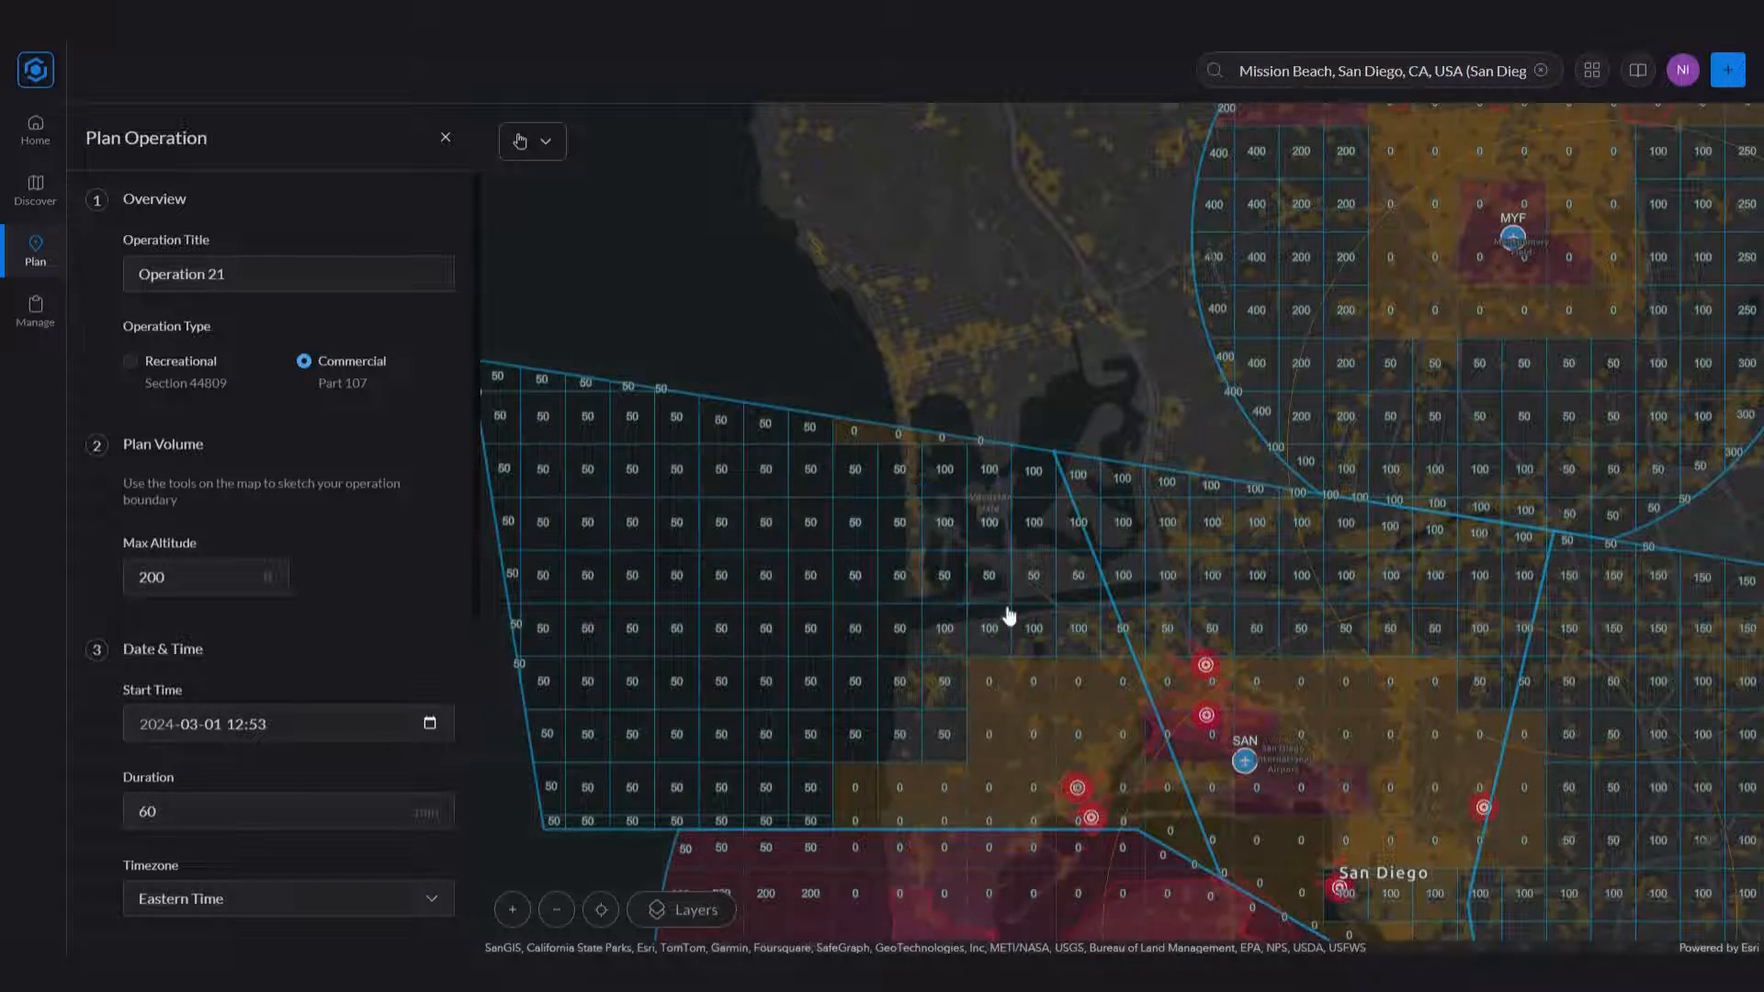
scroll(1008, 616, up, 3)
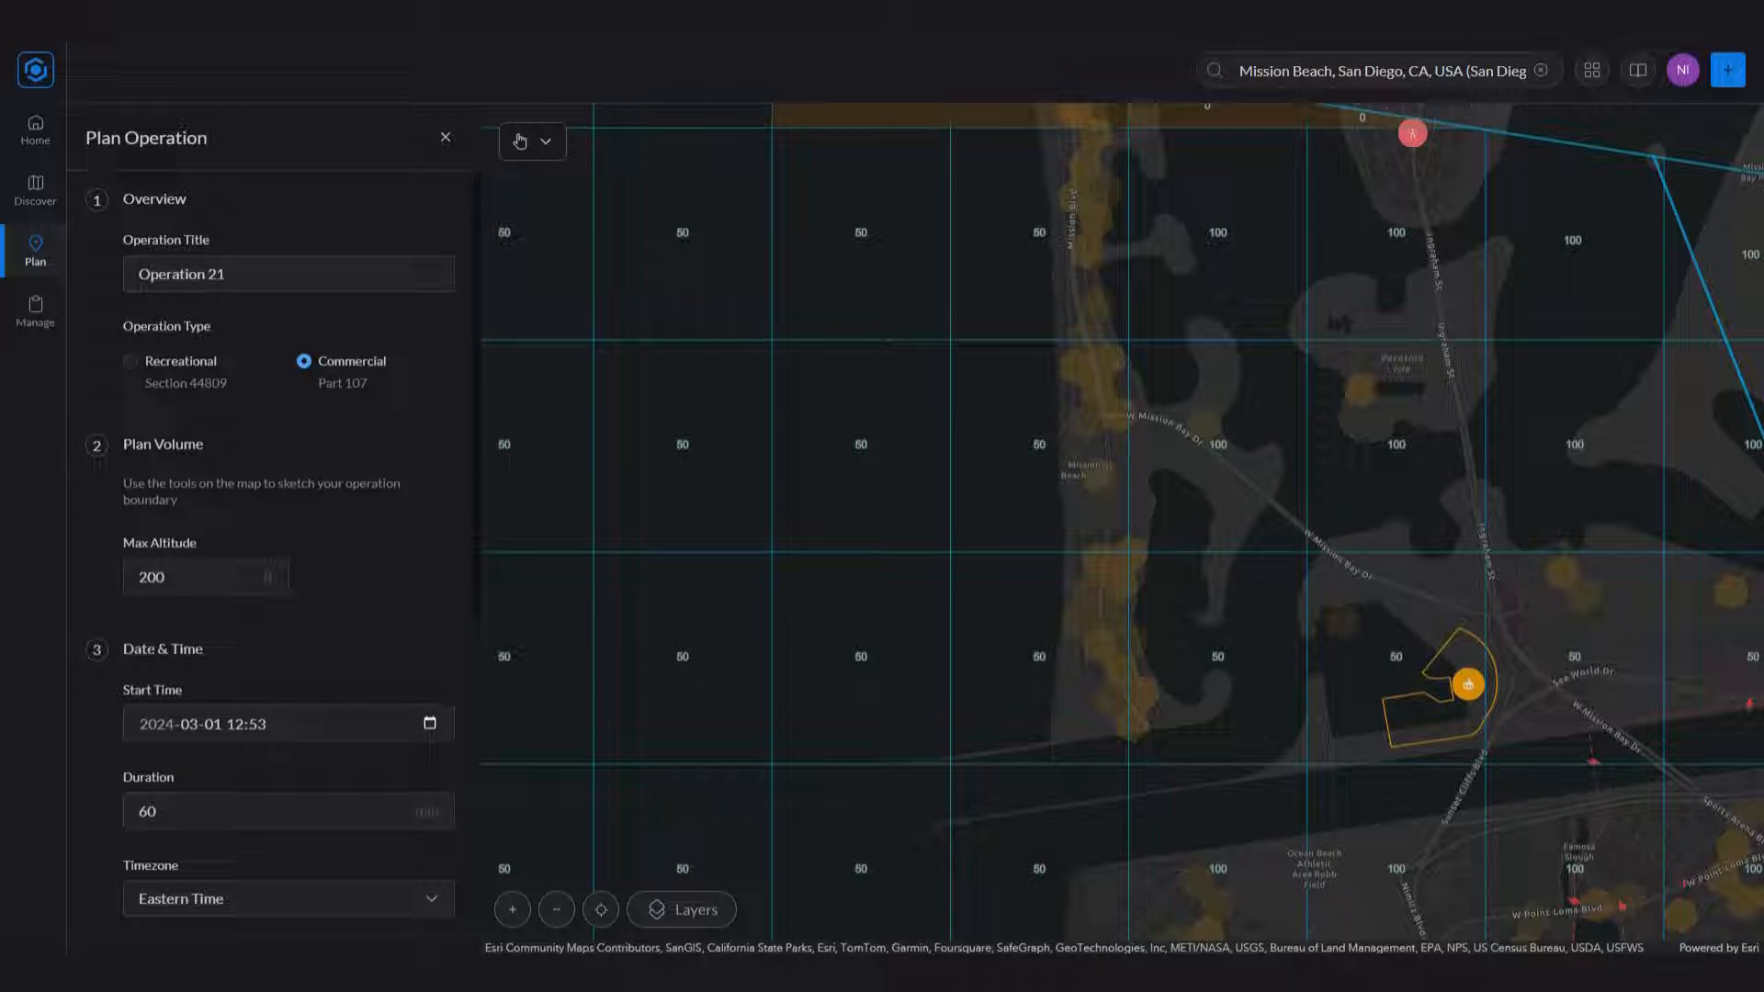
click(546, 145)
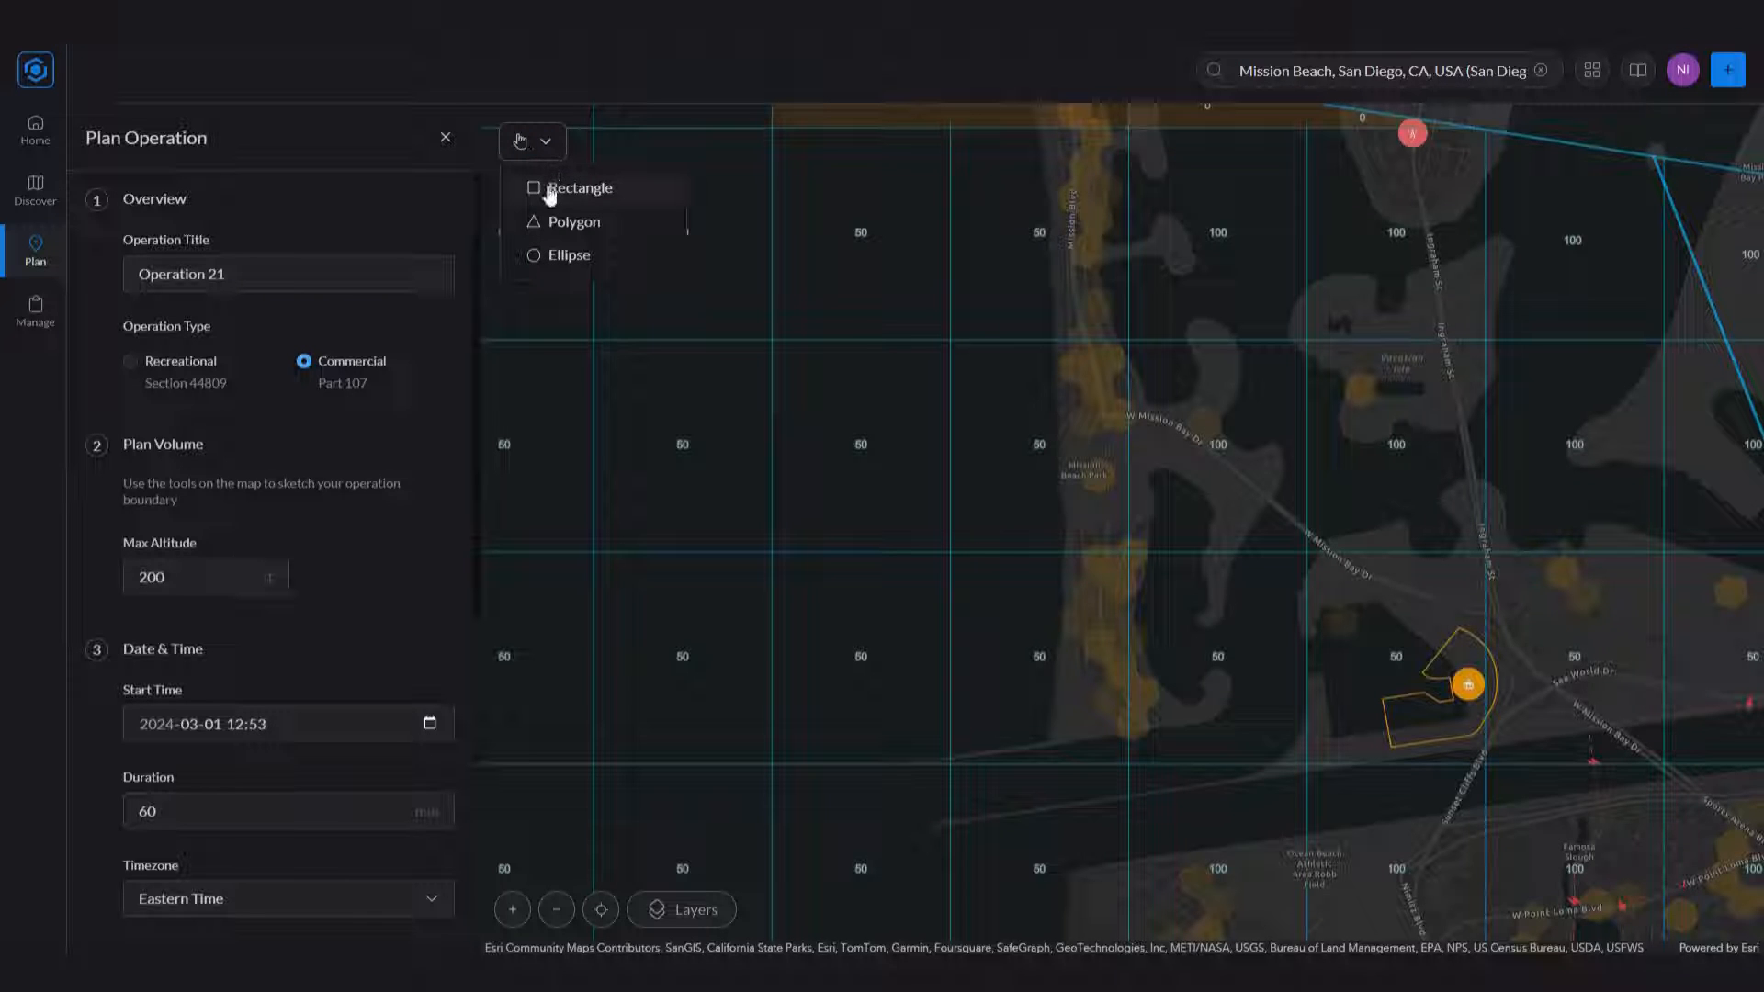
click(549, 191)
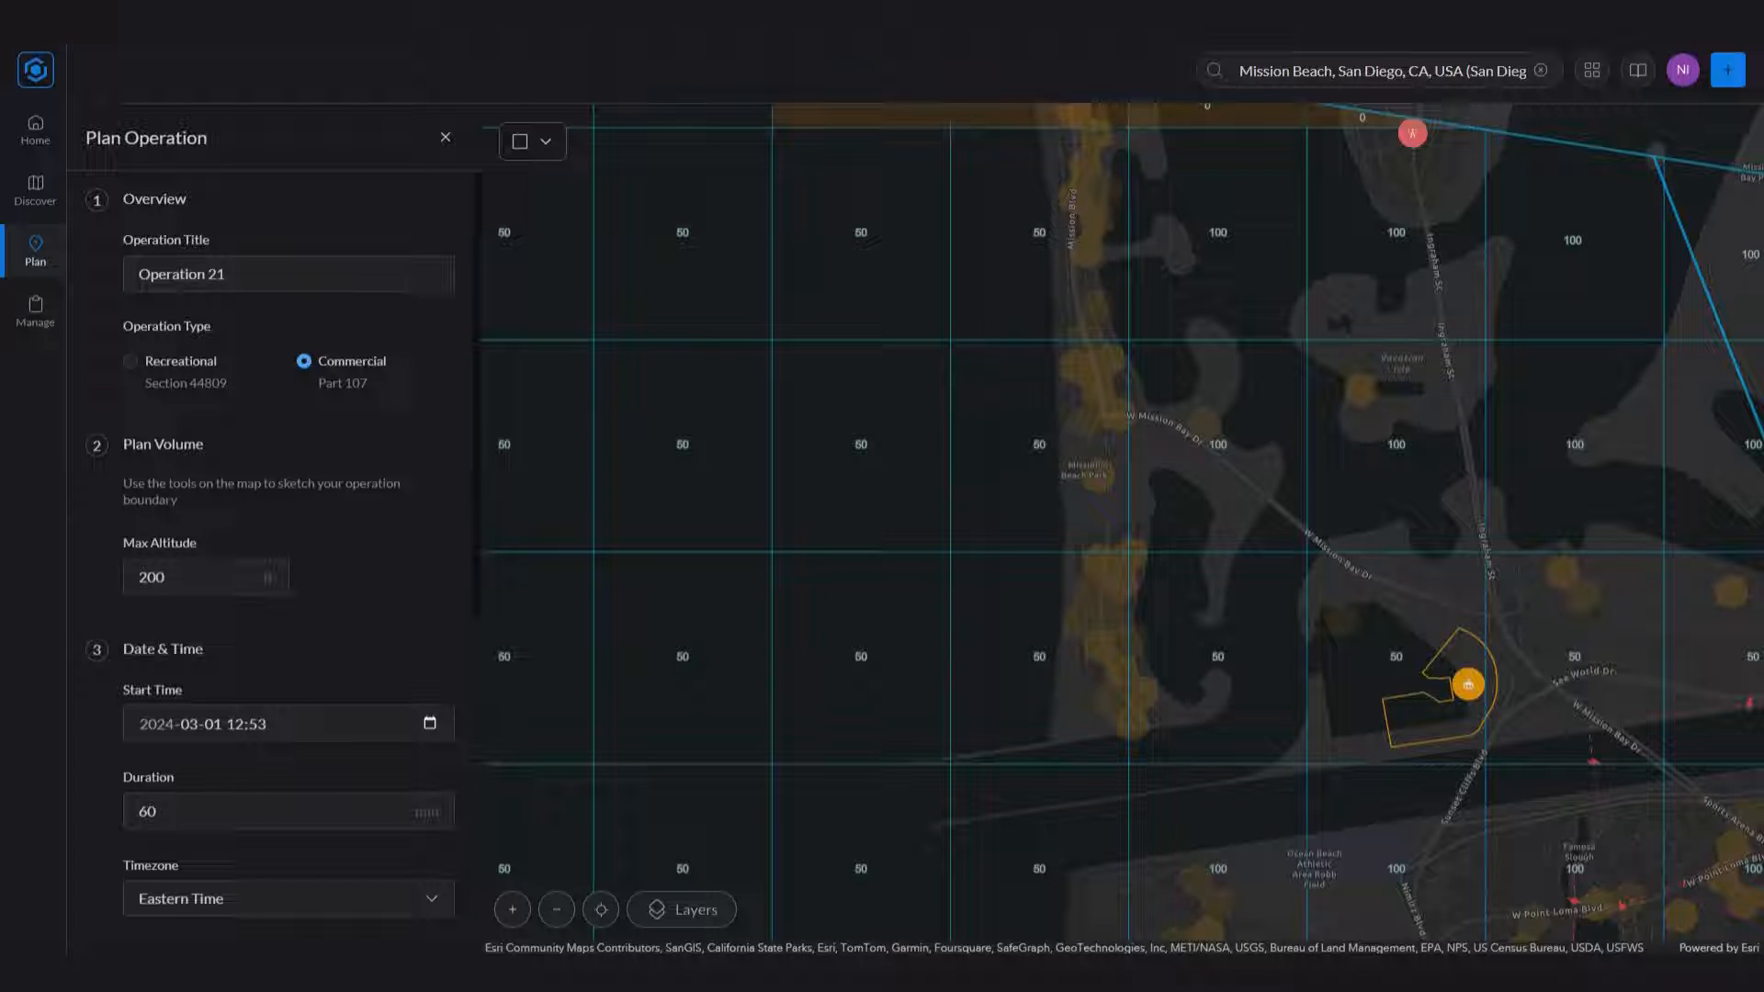
drag(988, 370, 1291, 532)
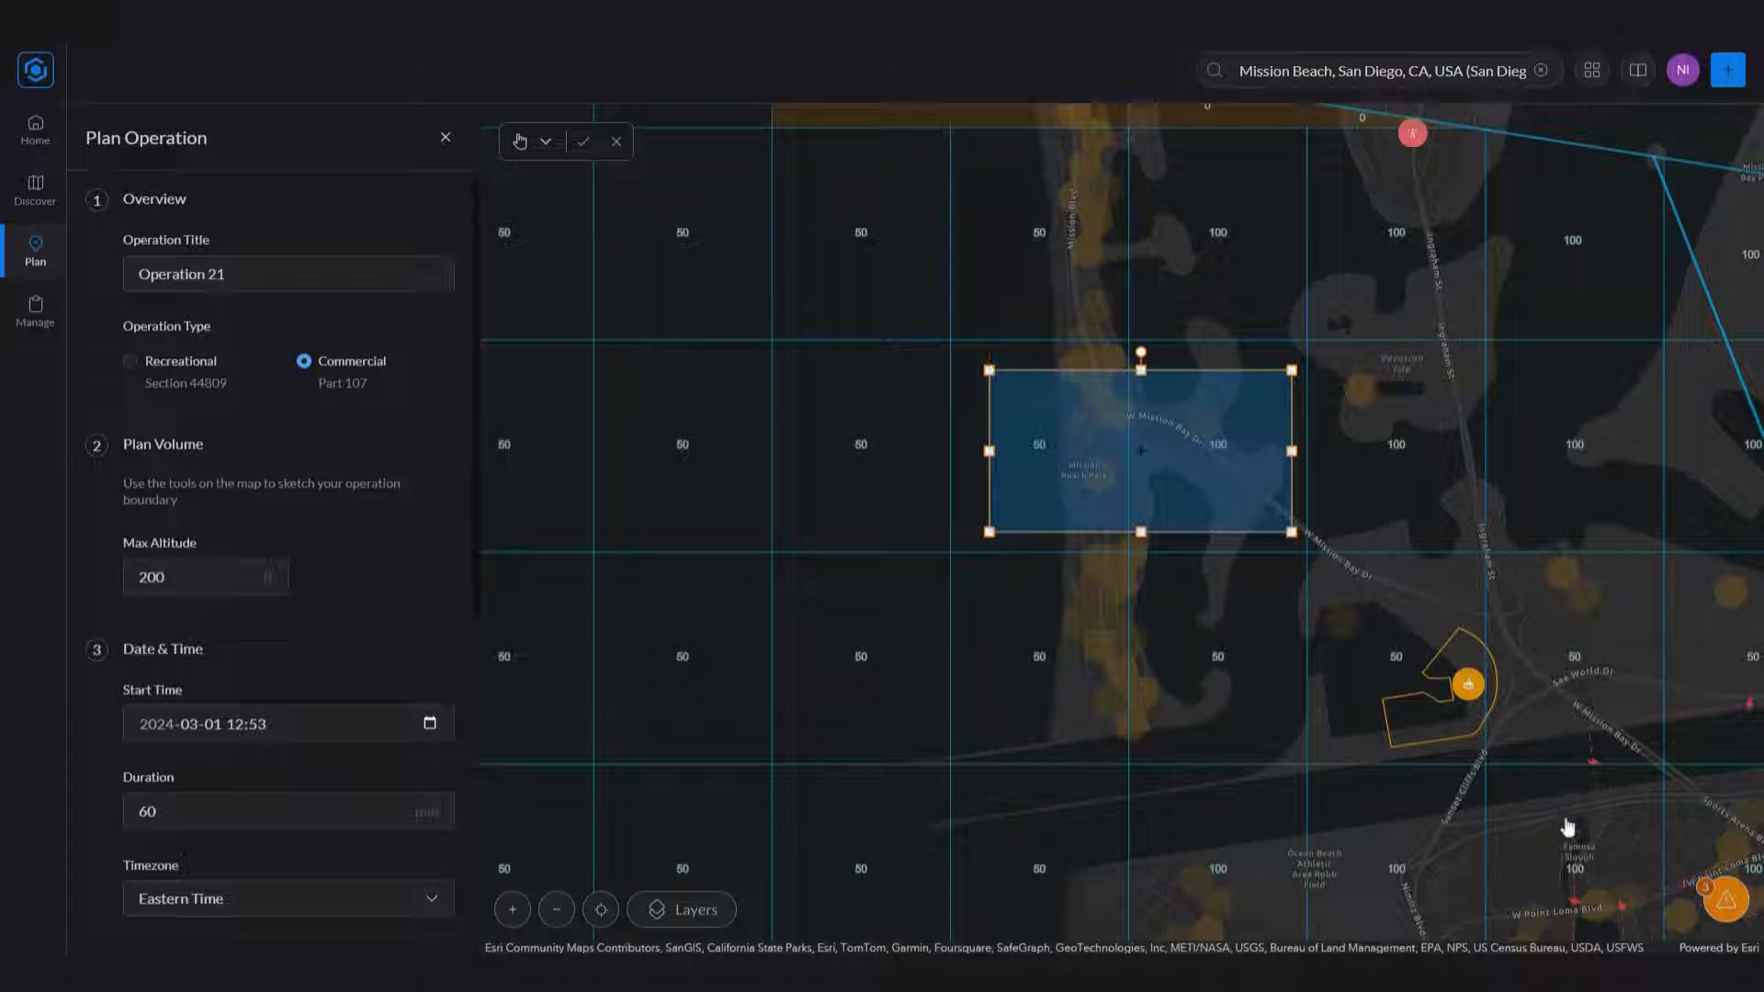
- Review the 100' and 50' flight ceiling advisories intersecting the sketched rectangle and accept the boundary
click(1727, 905)
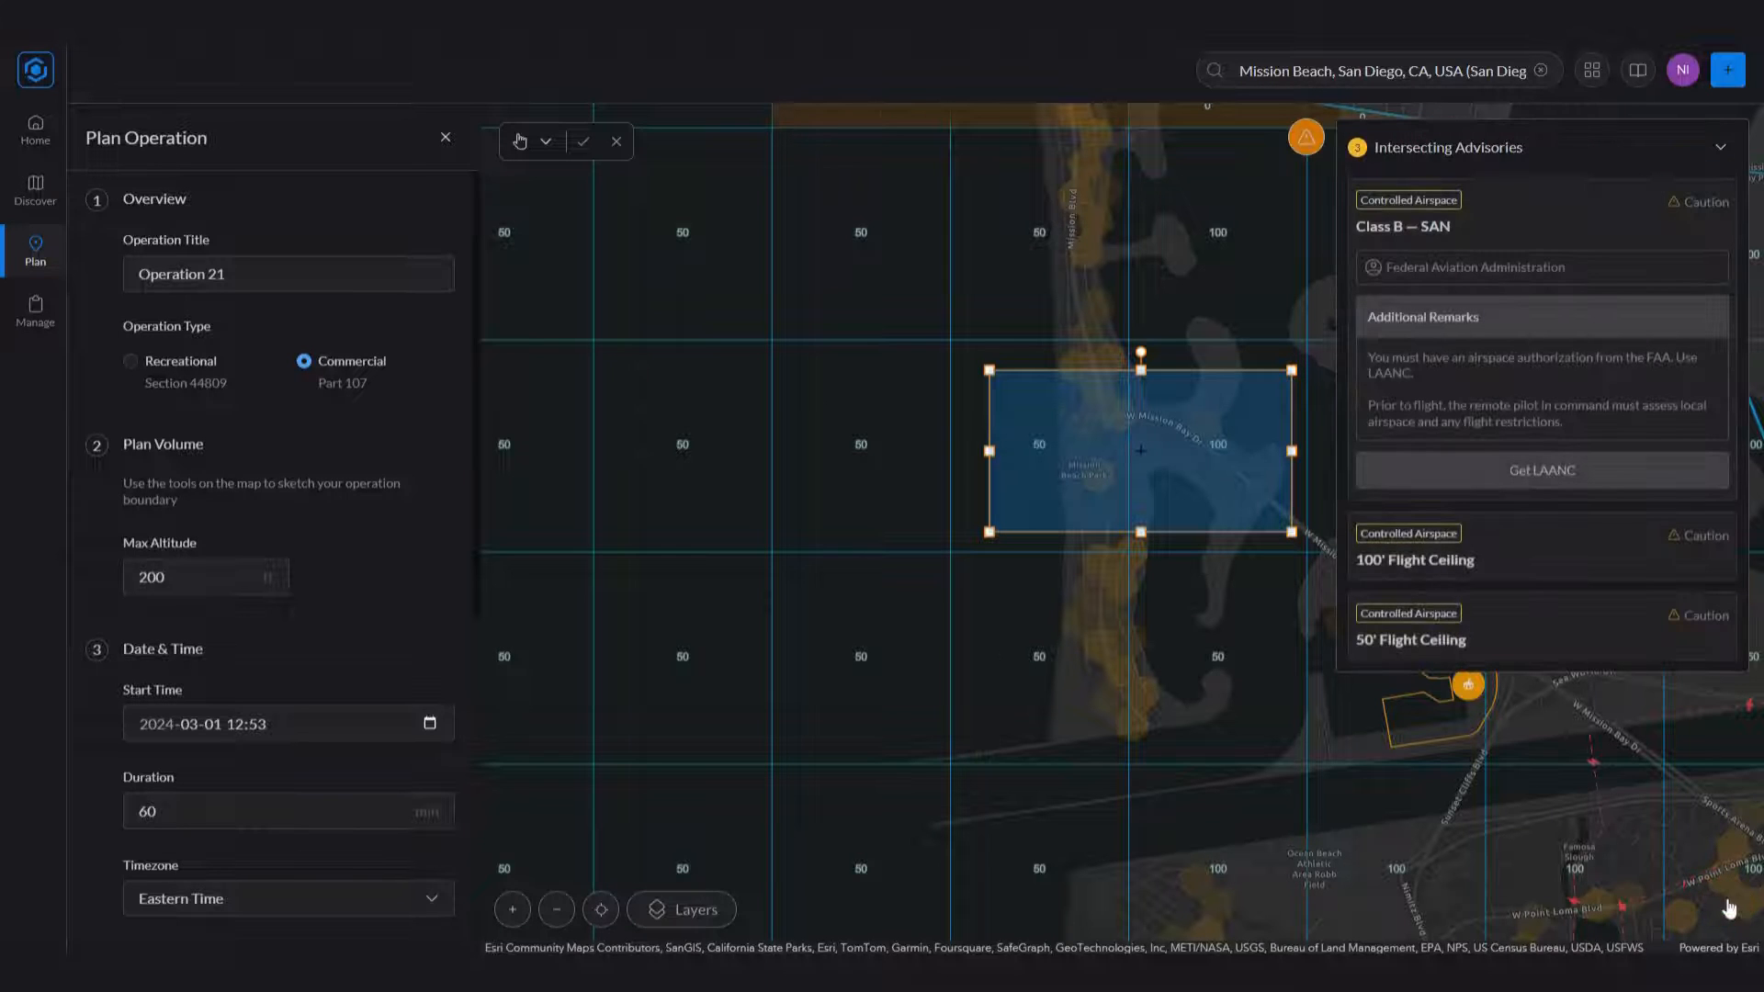
click(1437, 538)
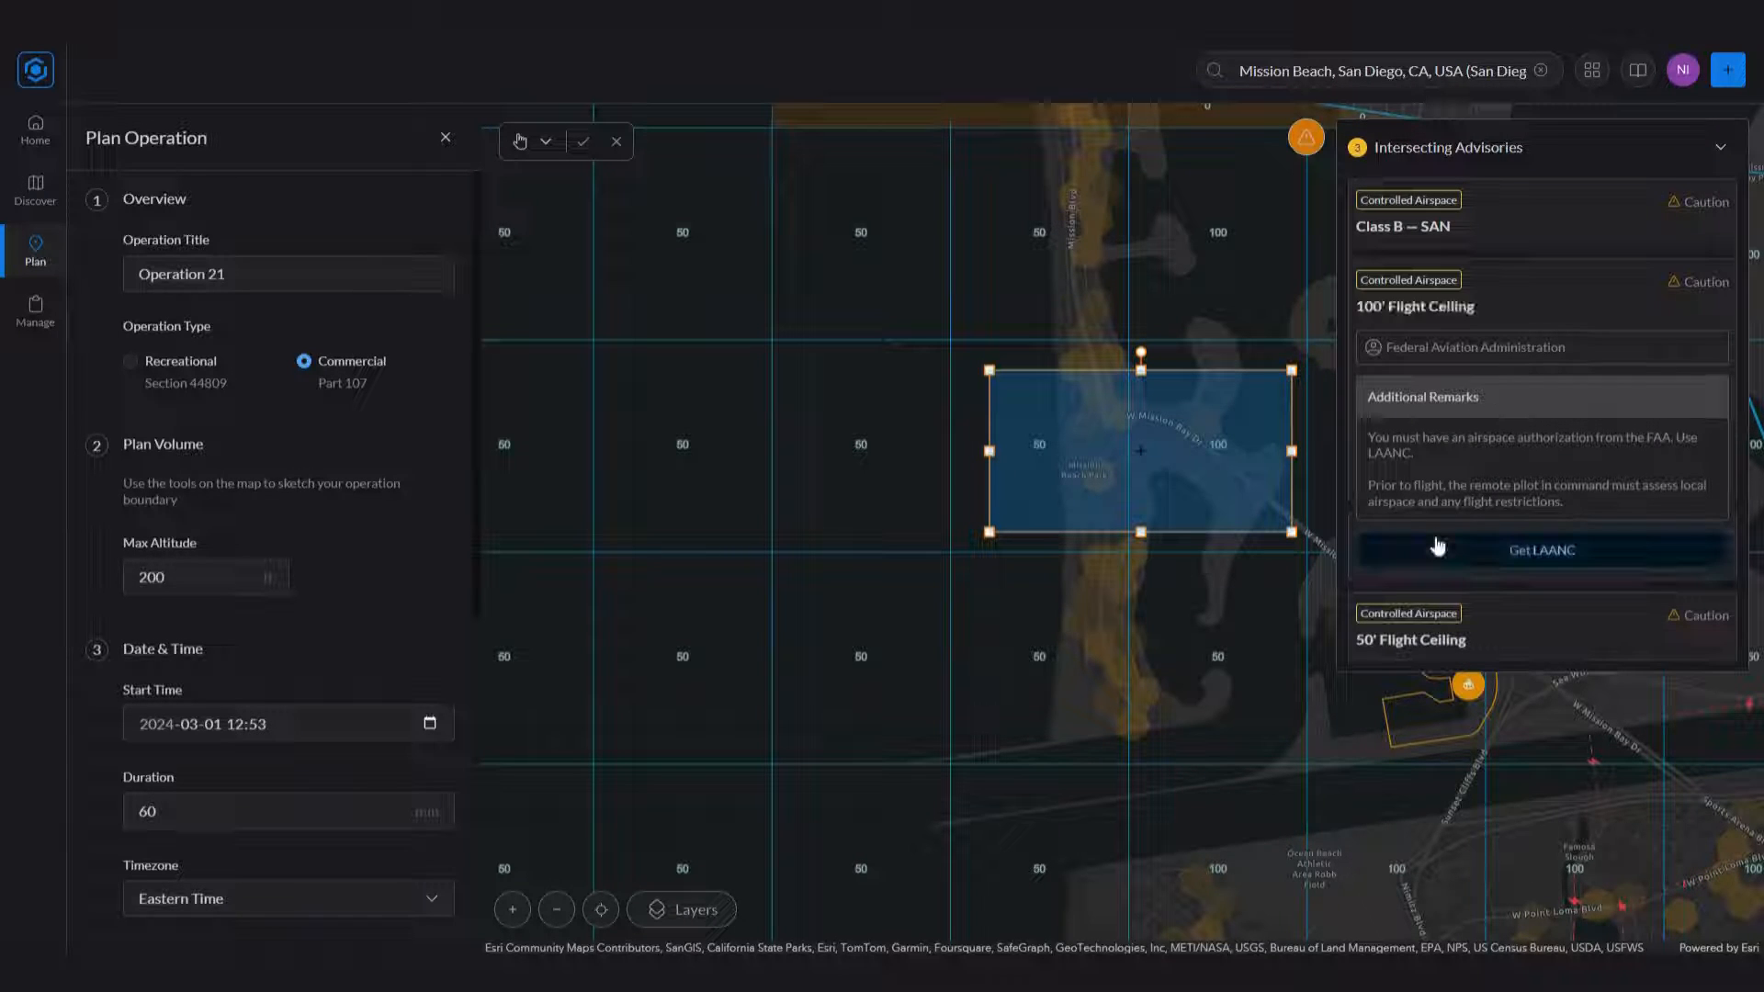
click(1429, 609)
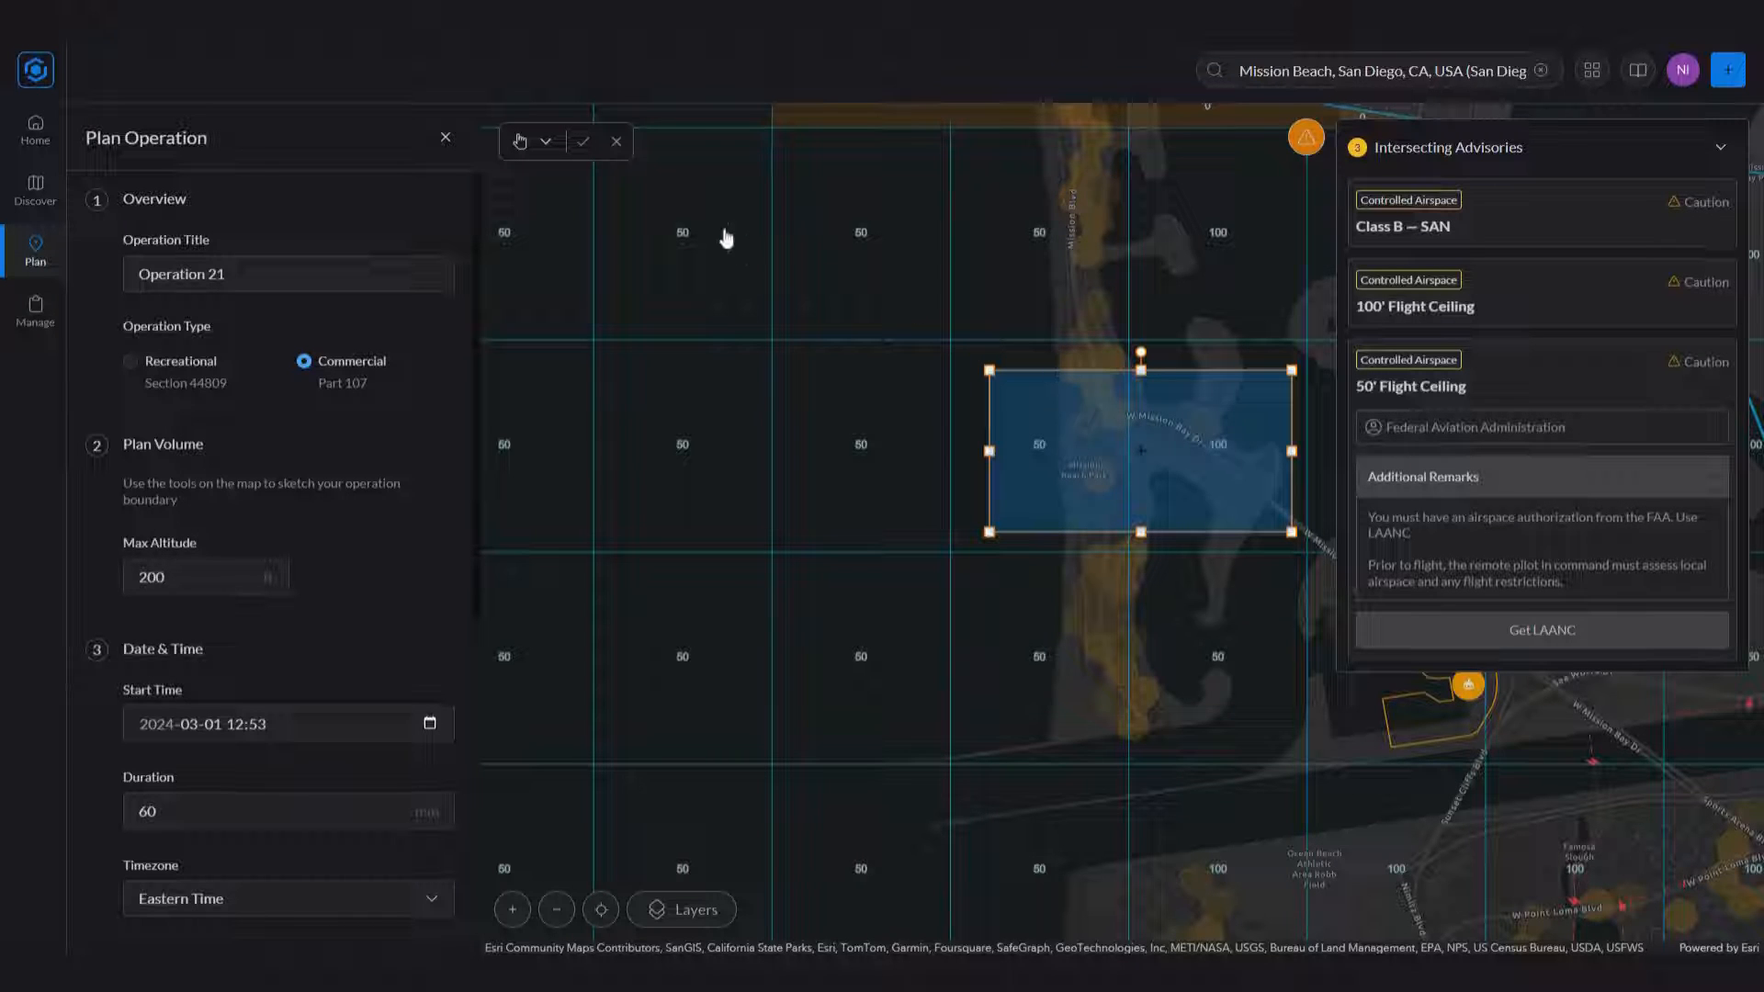
click(583, 146)
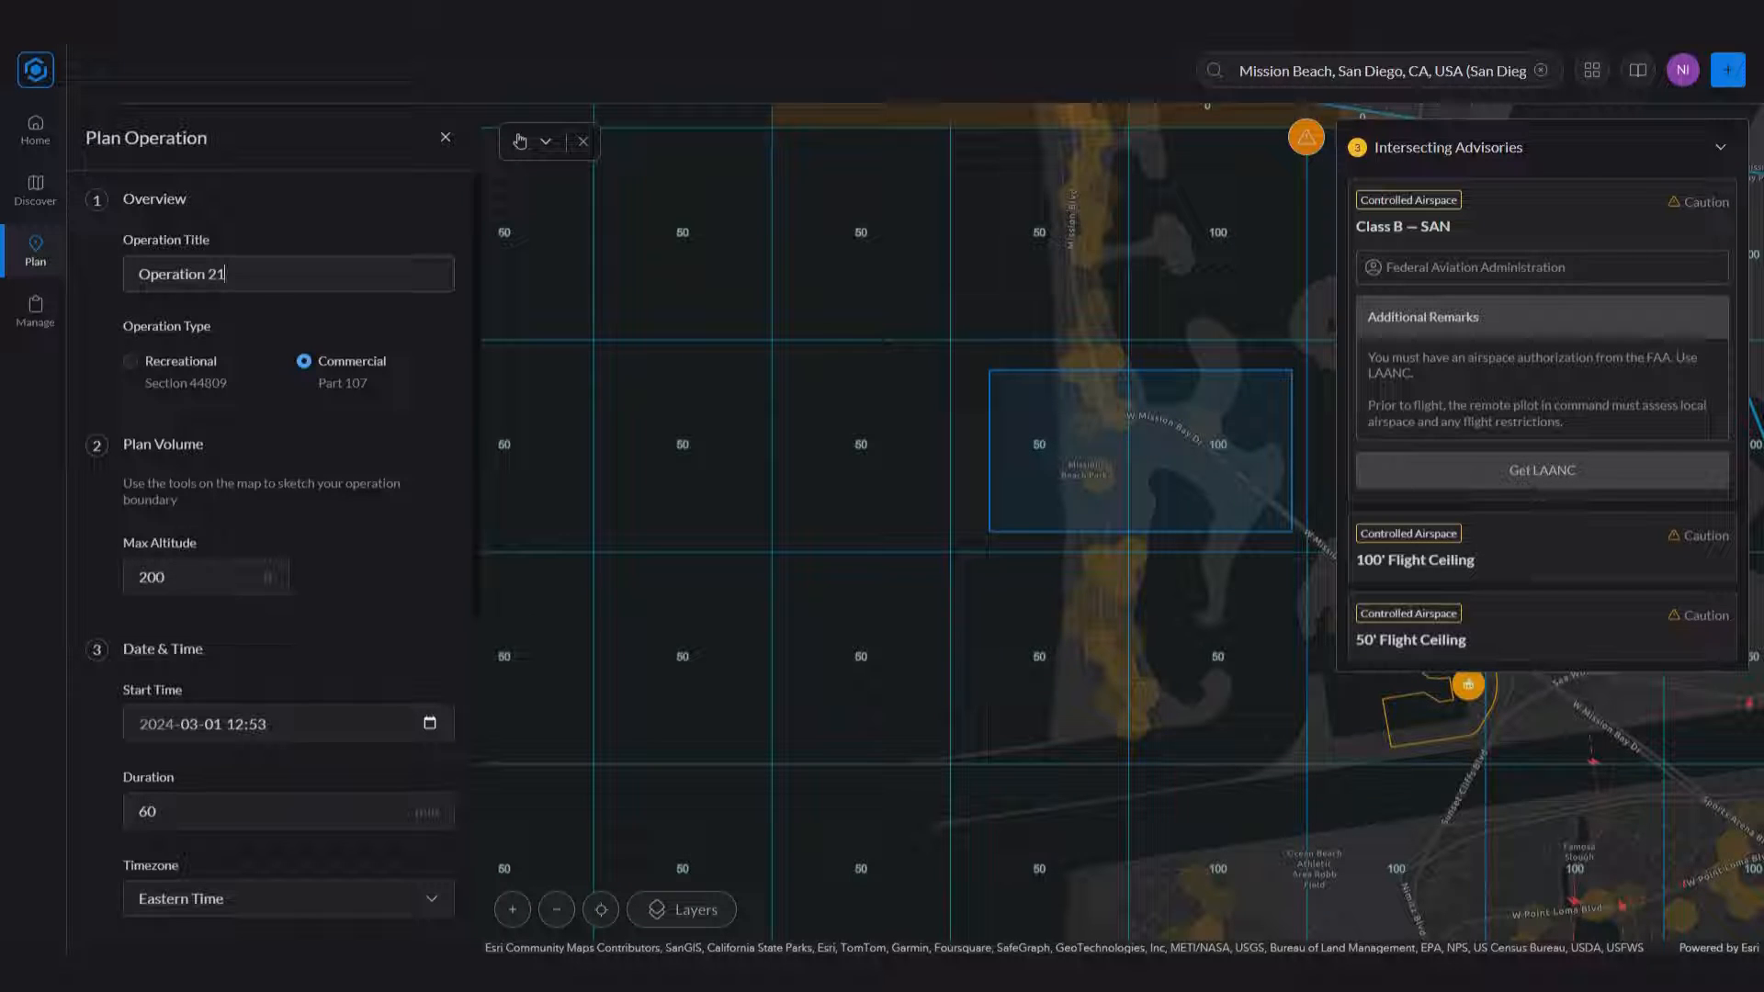
- Set the operation title to "San Diego Flight Demo"
drag(225, 274, 137, 274)
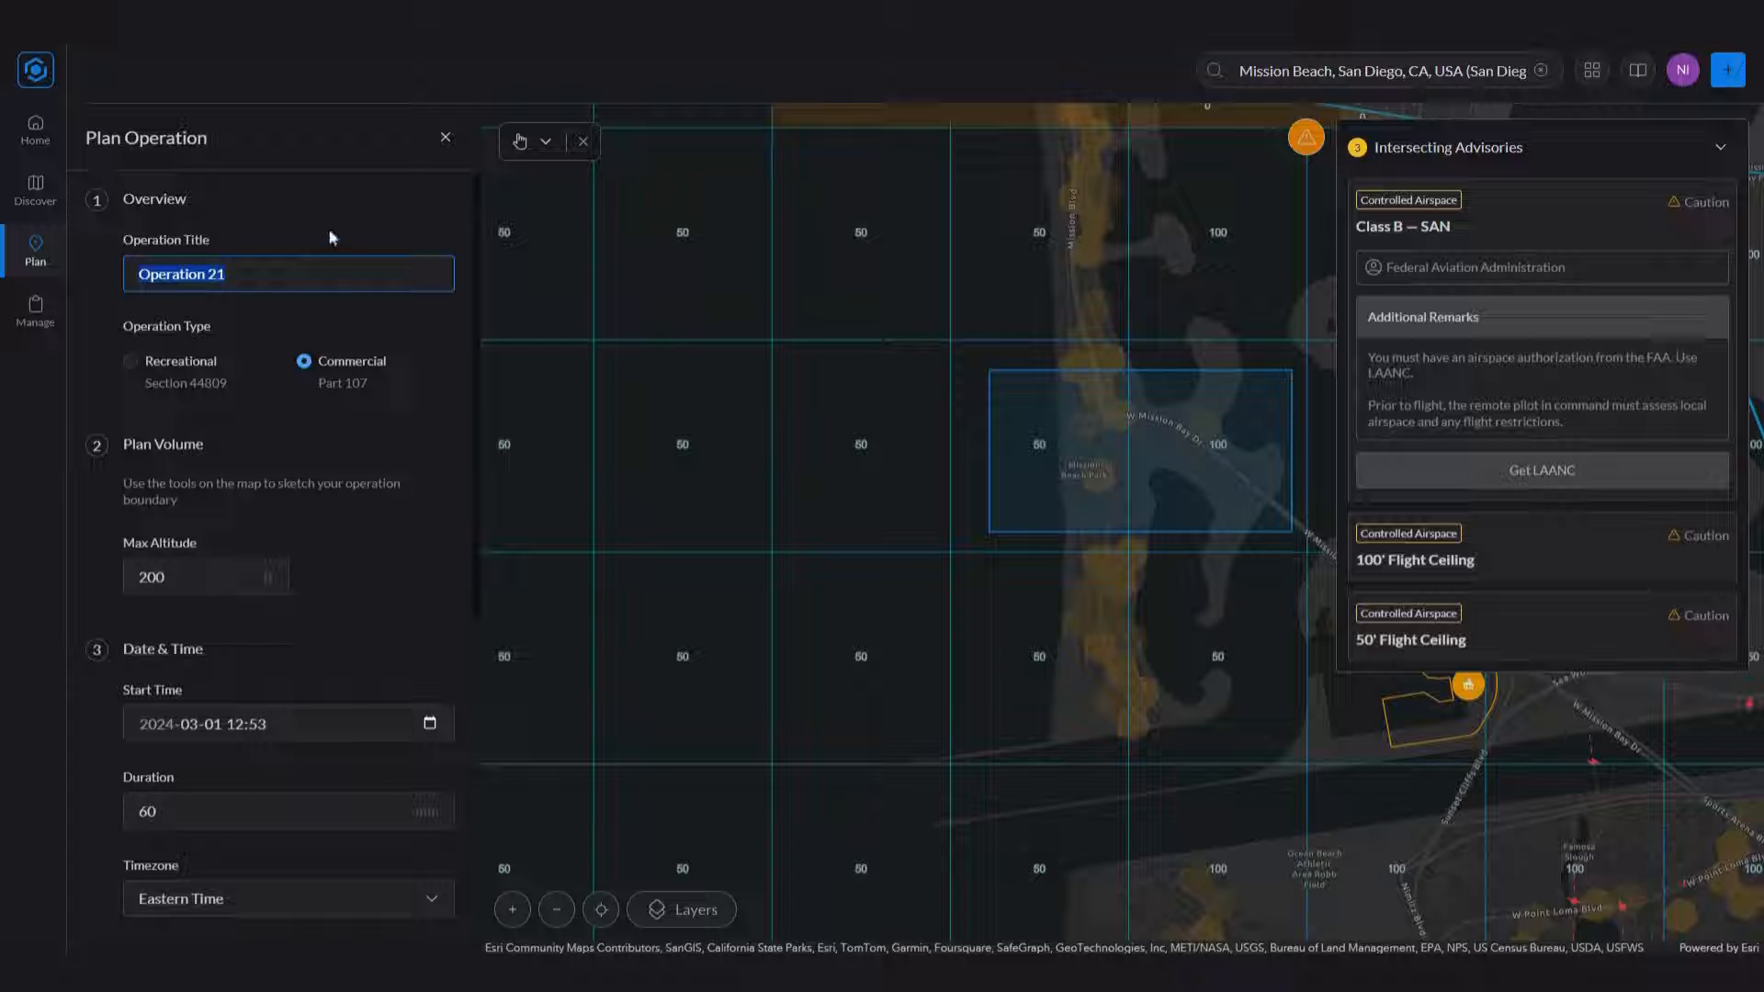
text(San )
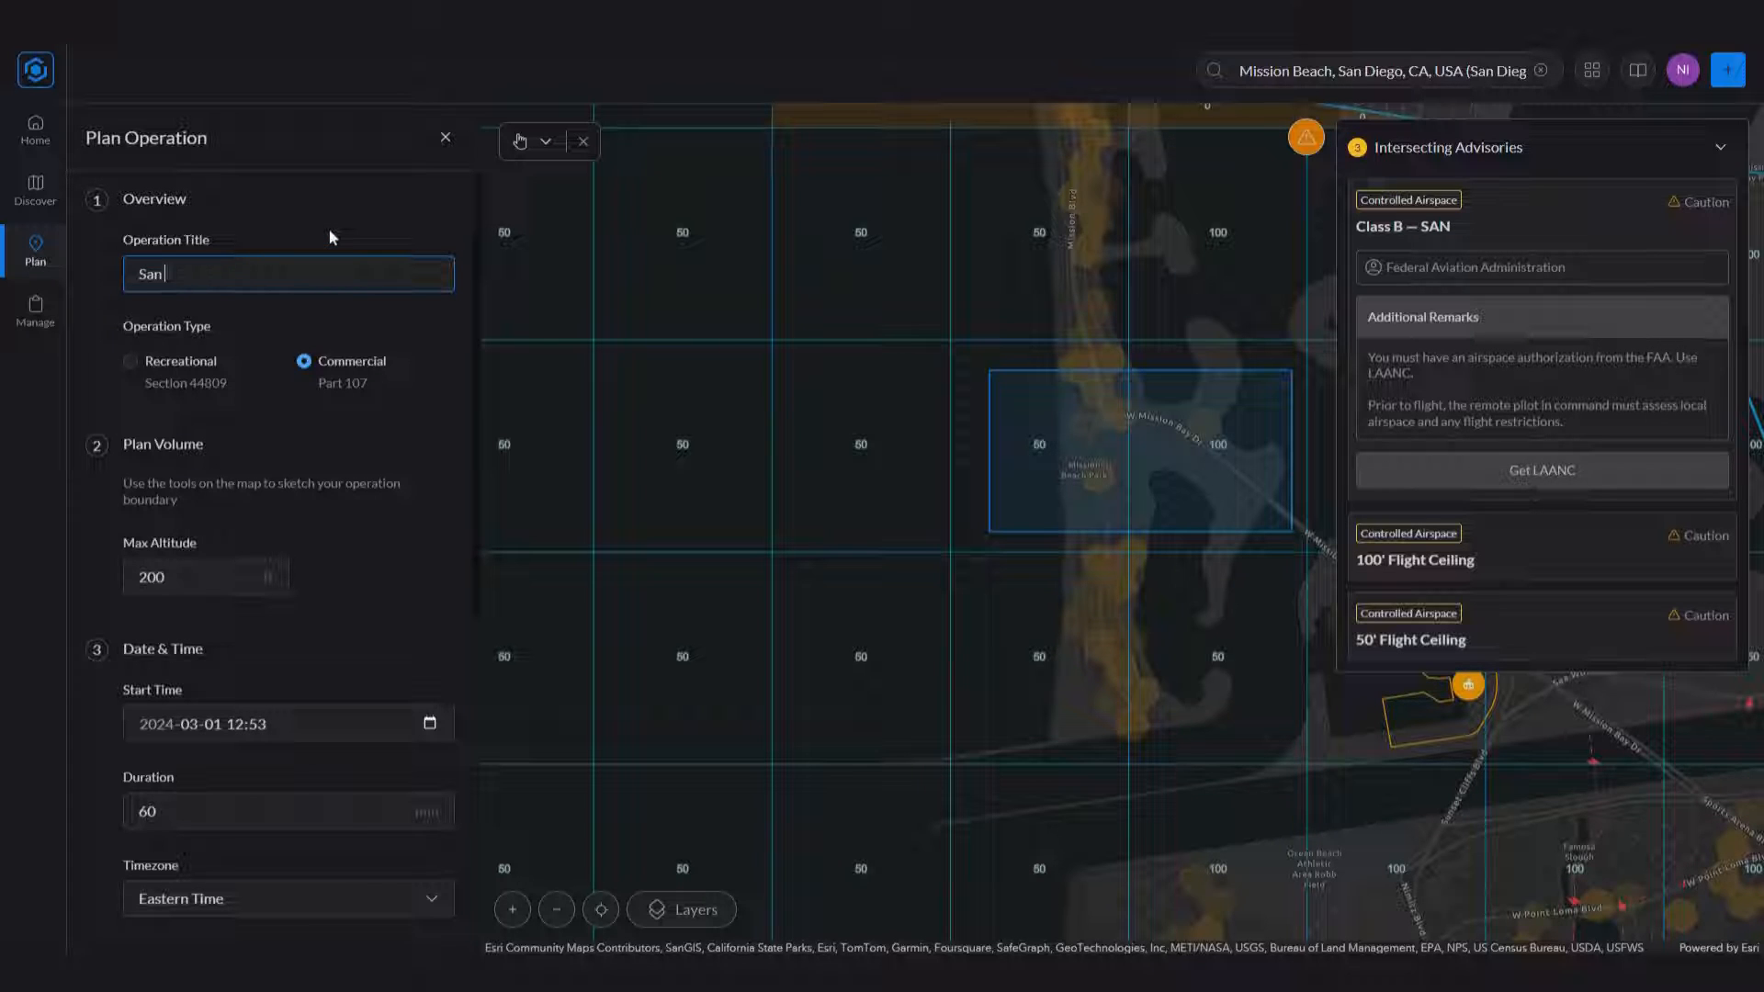
text(Diego Flight Demo)
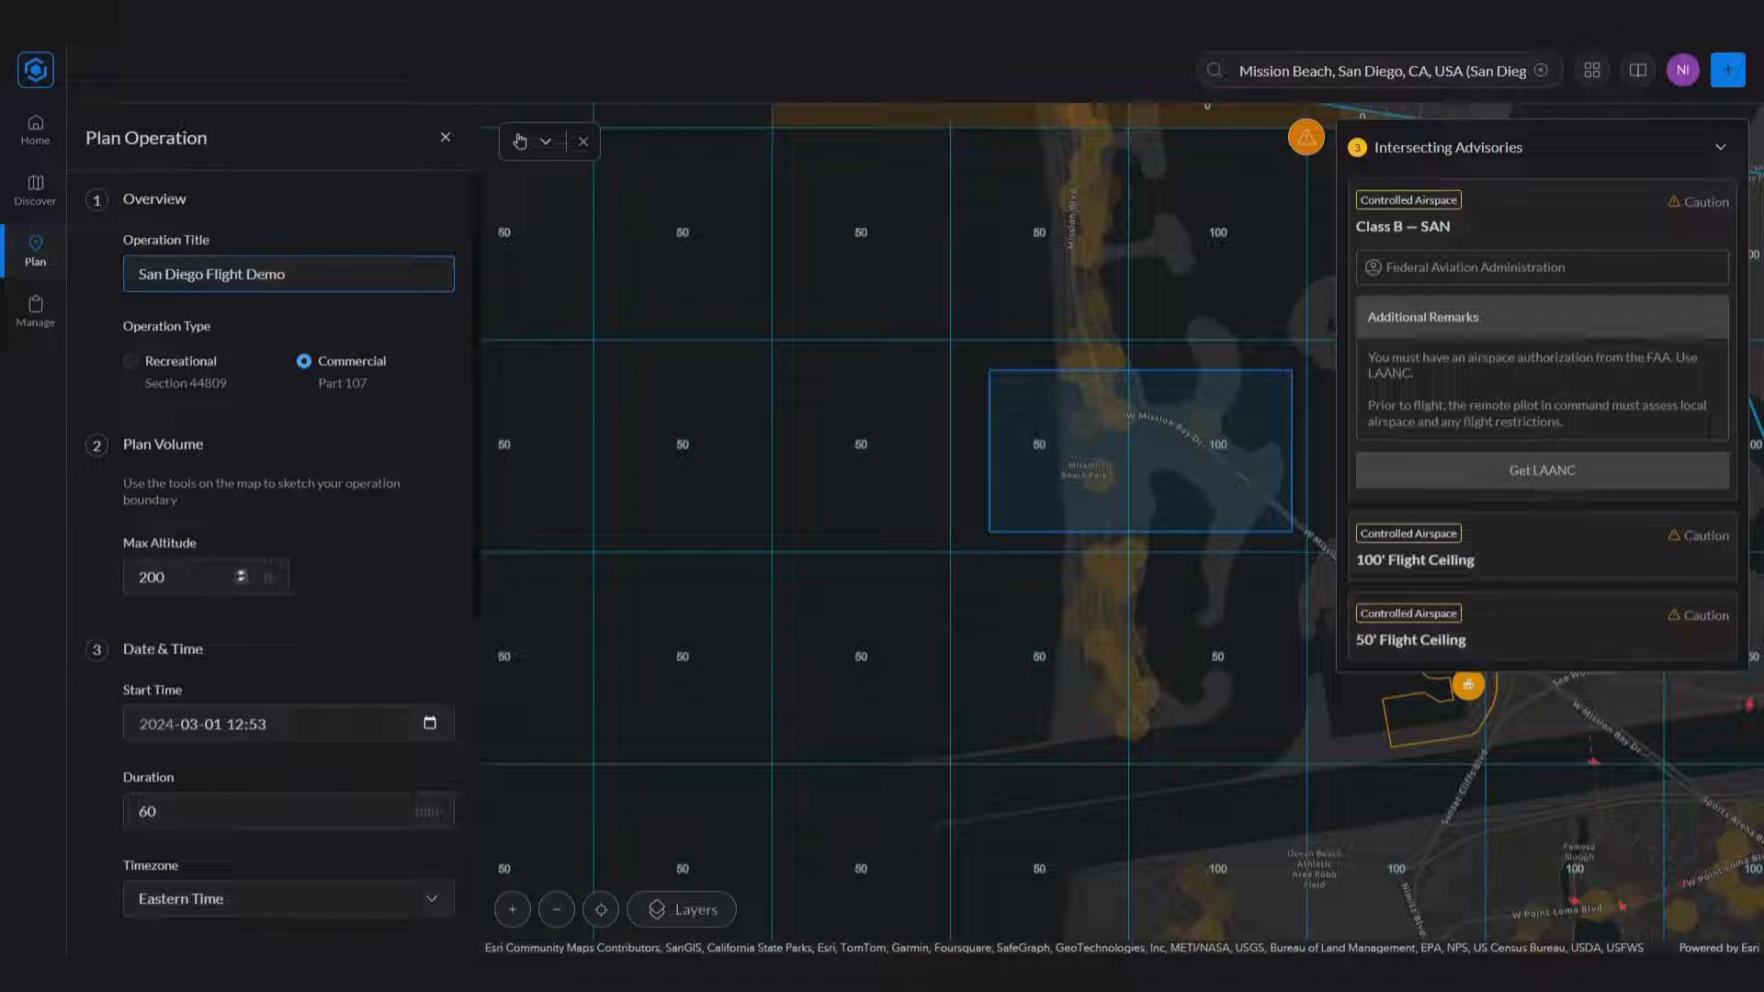
- Set the operation's maximum altitude to 50 ft
click(184, 577)
key(BackSpace)
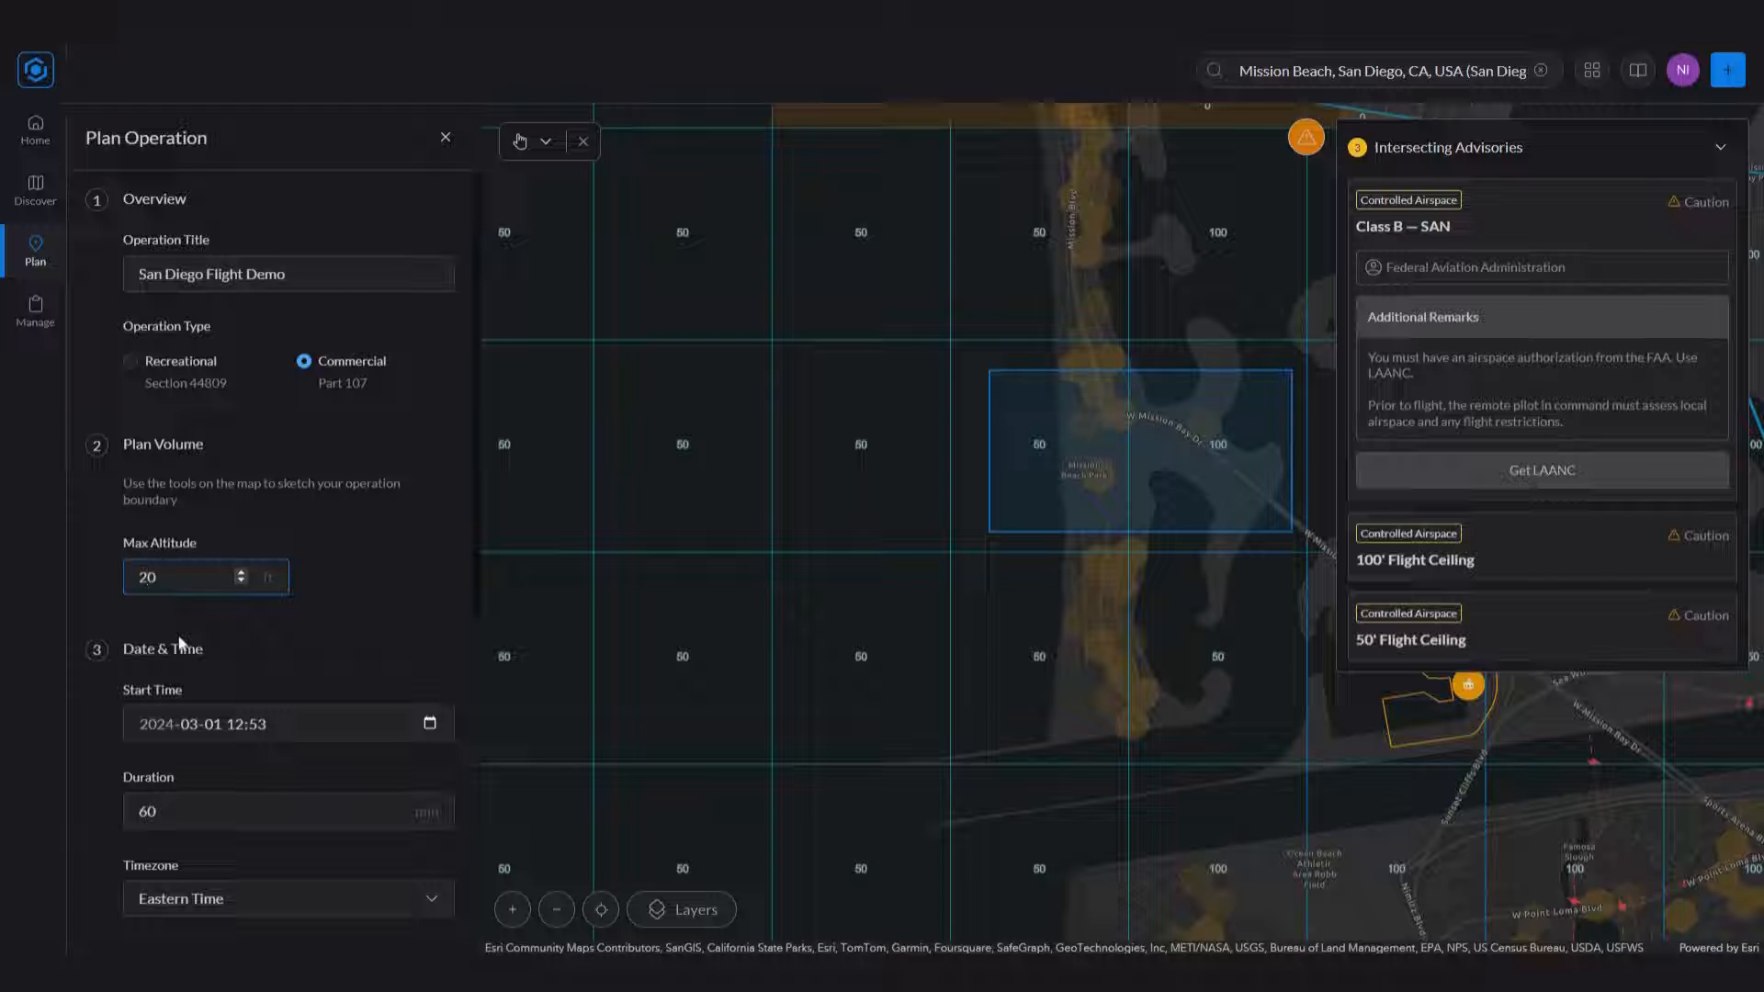
key(BackSpace)
text(5)
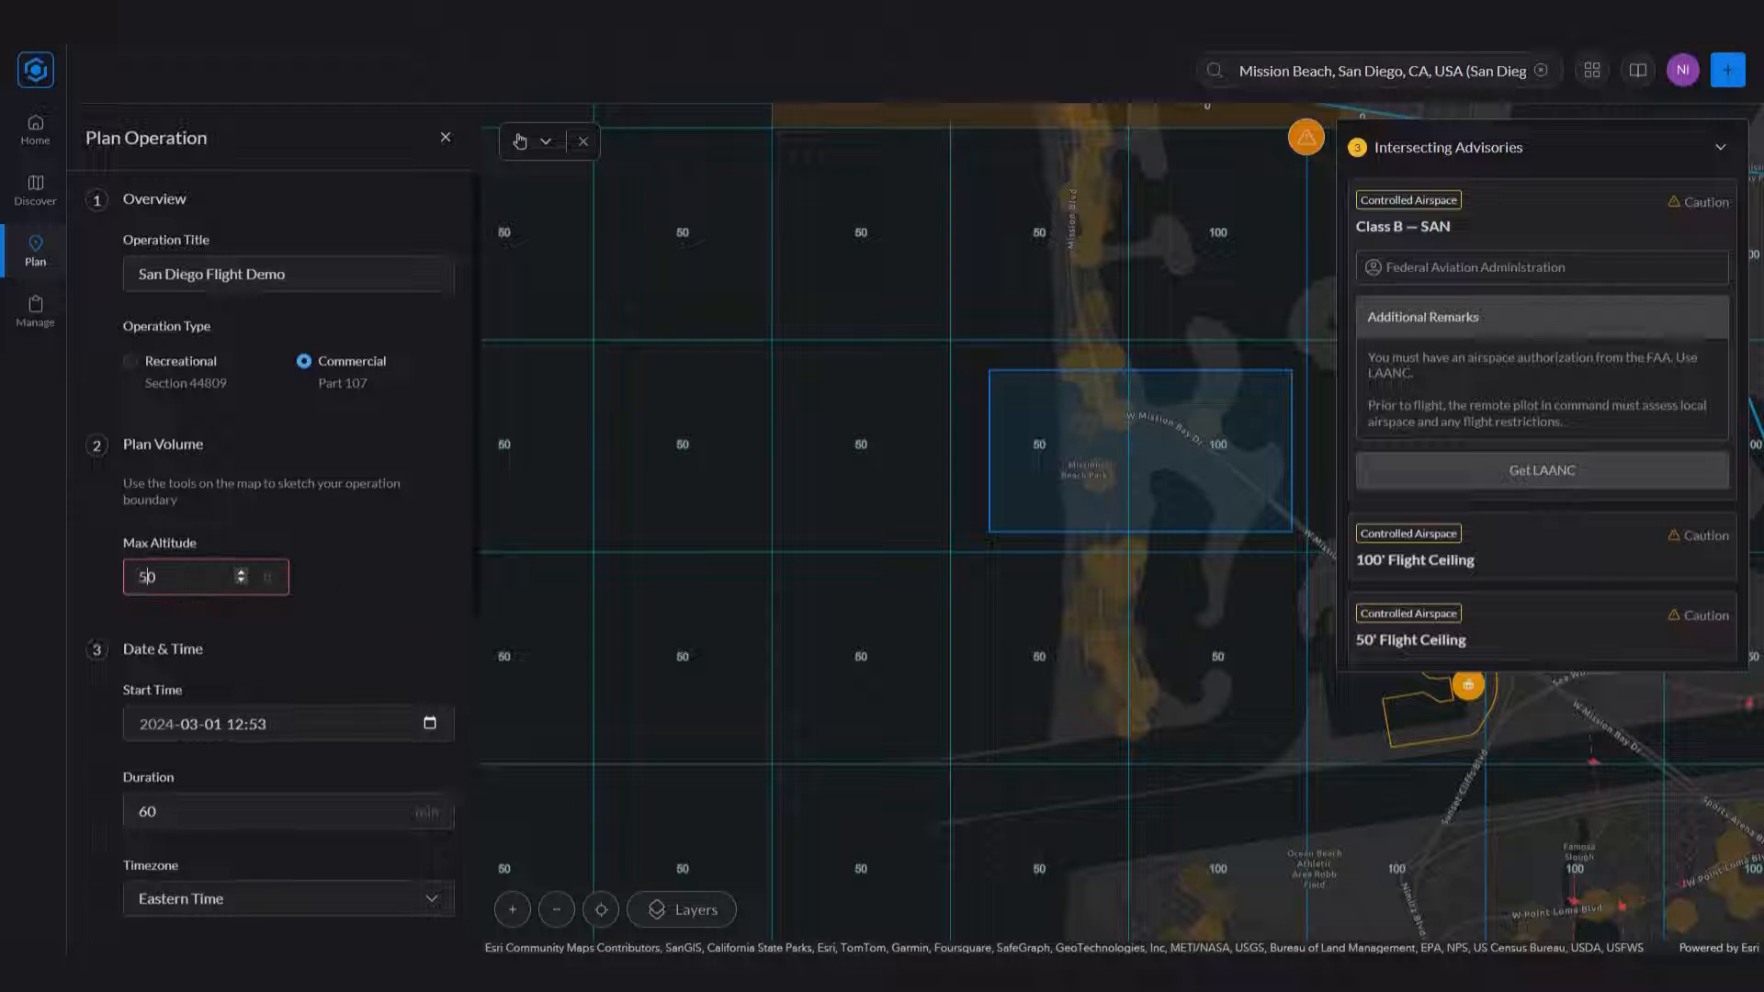
- Set the operation's start date to 2024-03-03 and its timezone to Pacific Time
scroll(346, 610, down, 2)
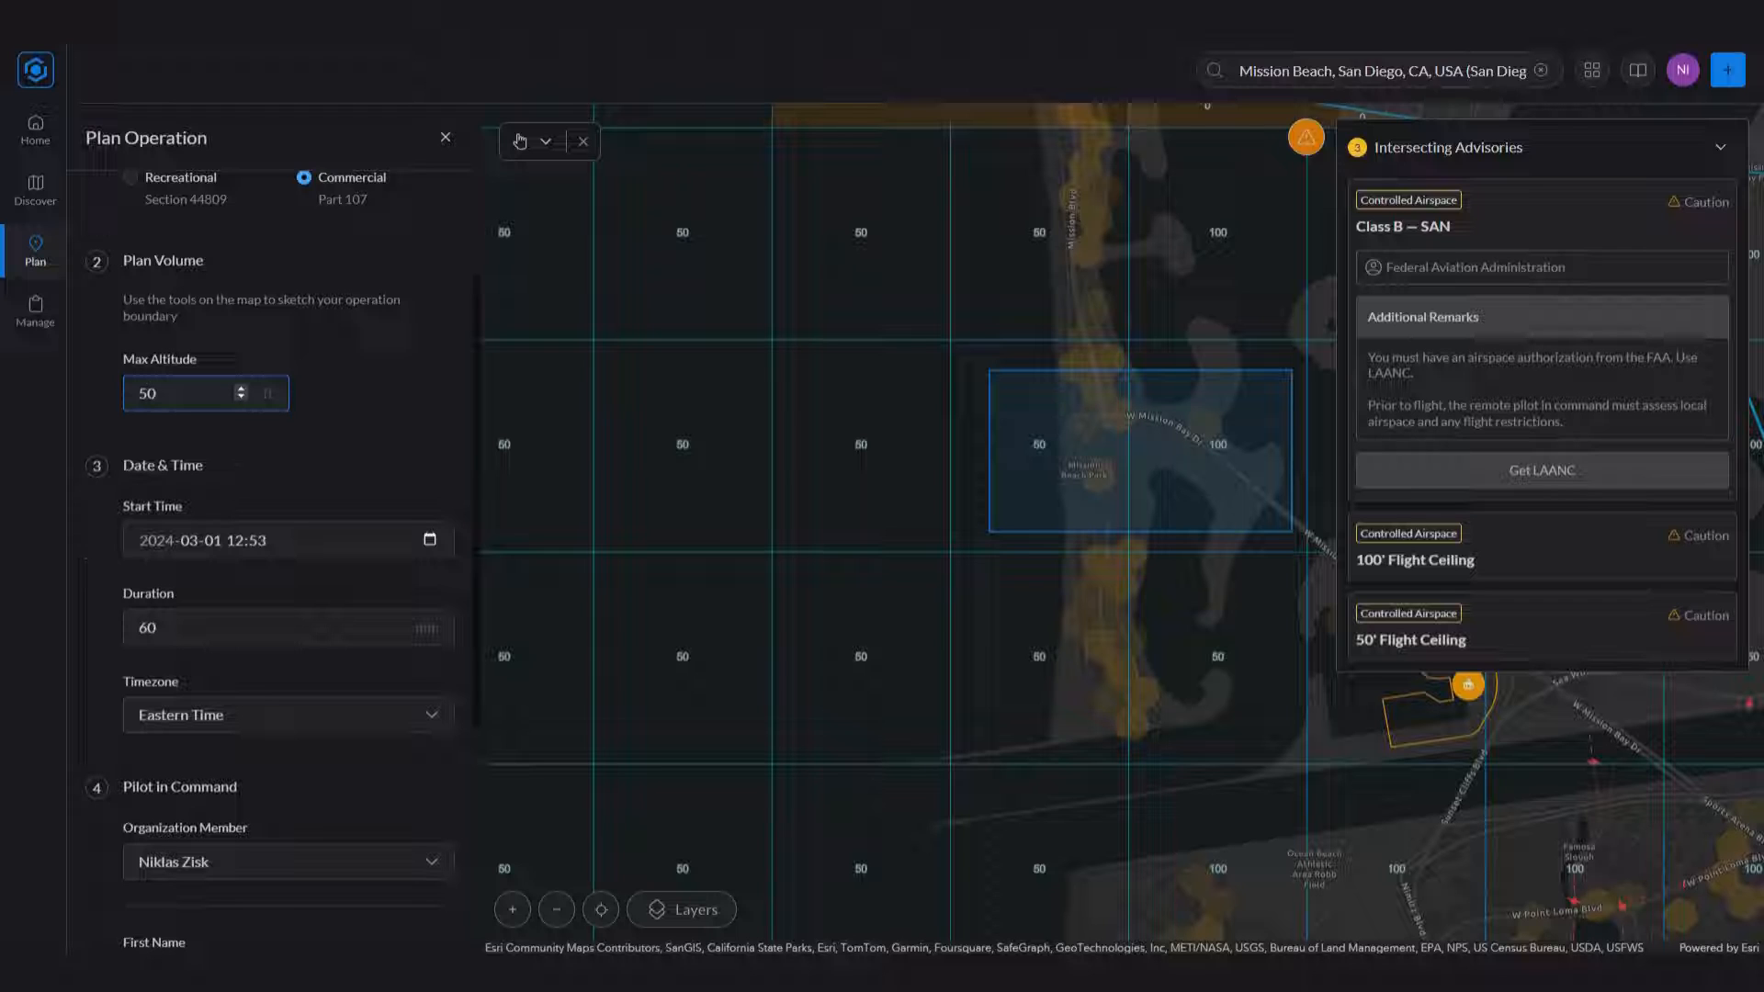
click(429, 541)
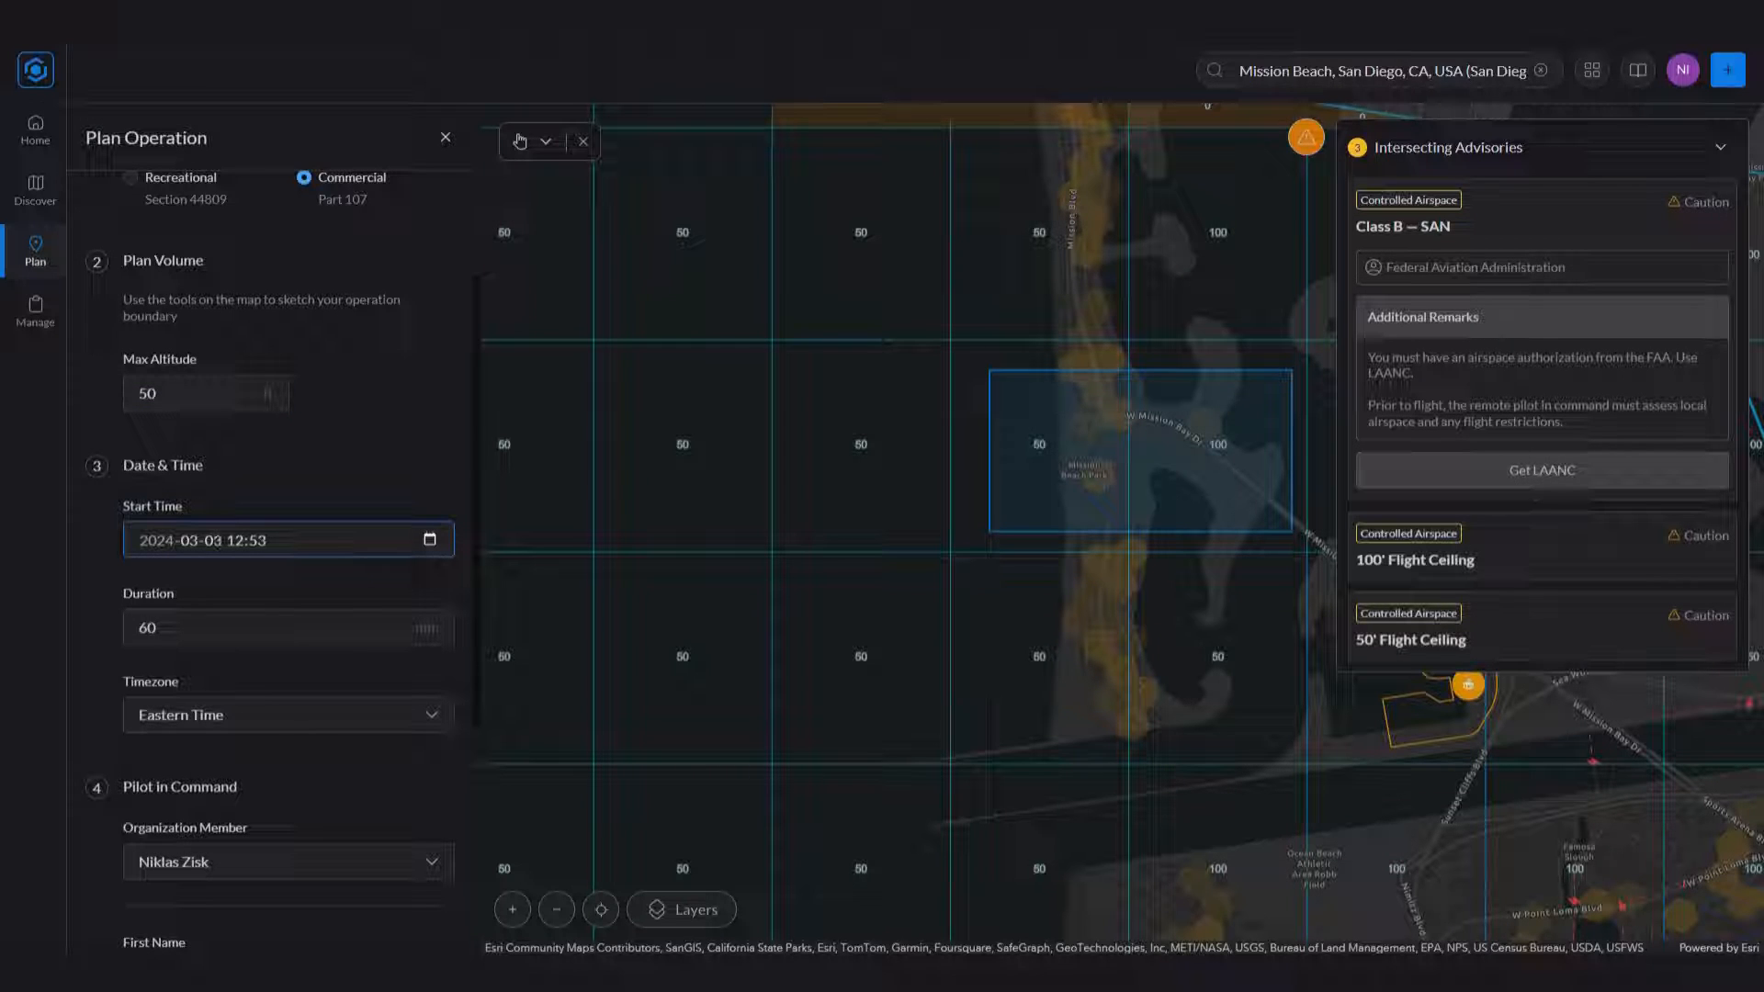
click(287, 476)
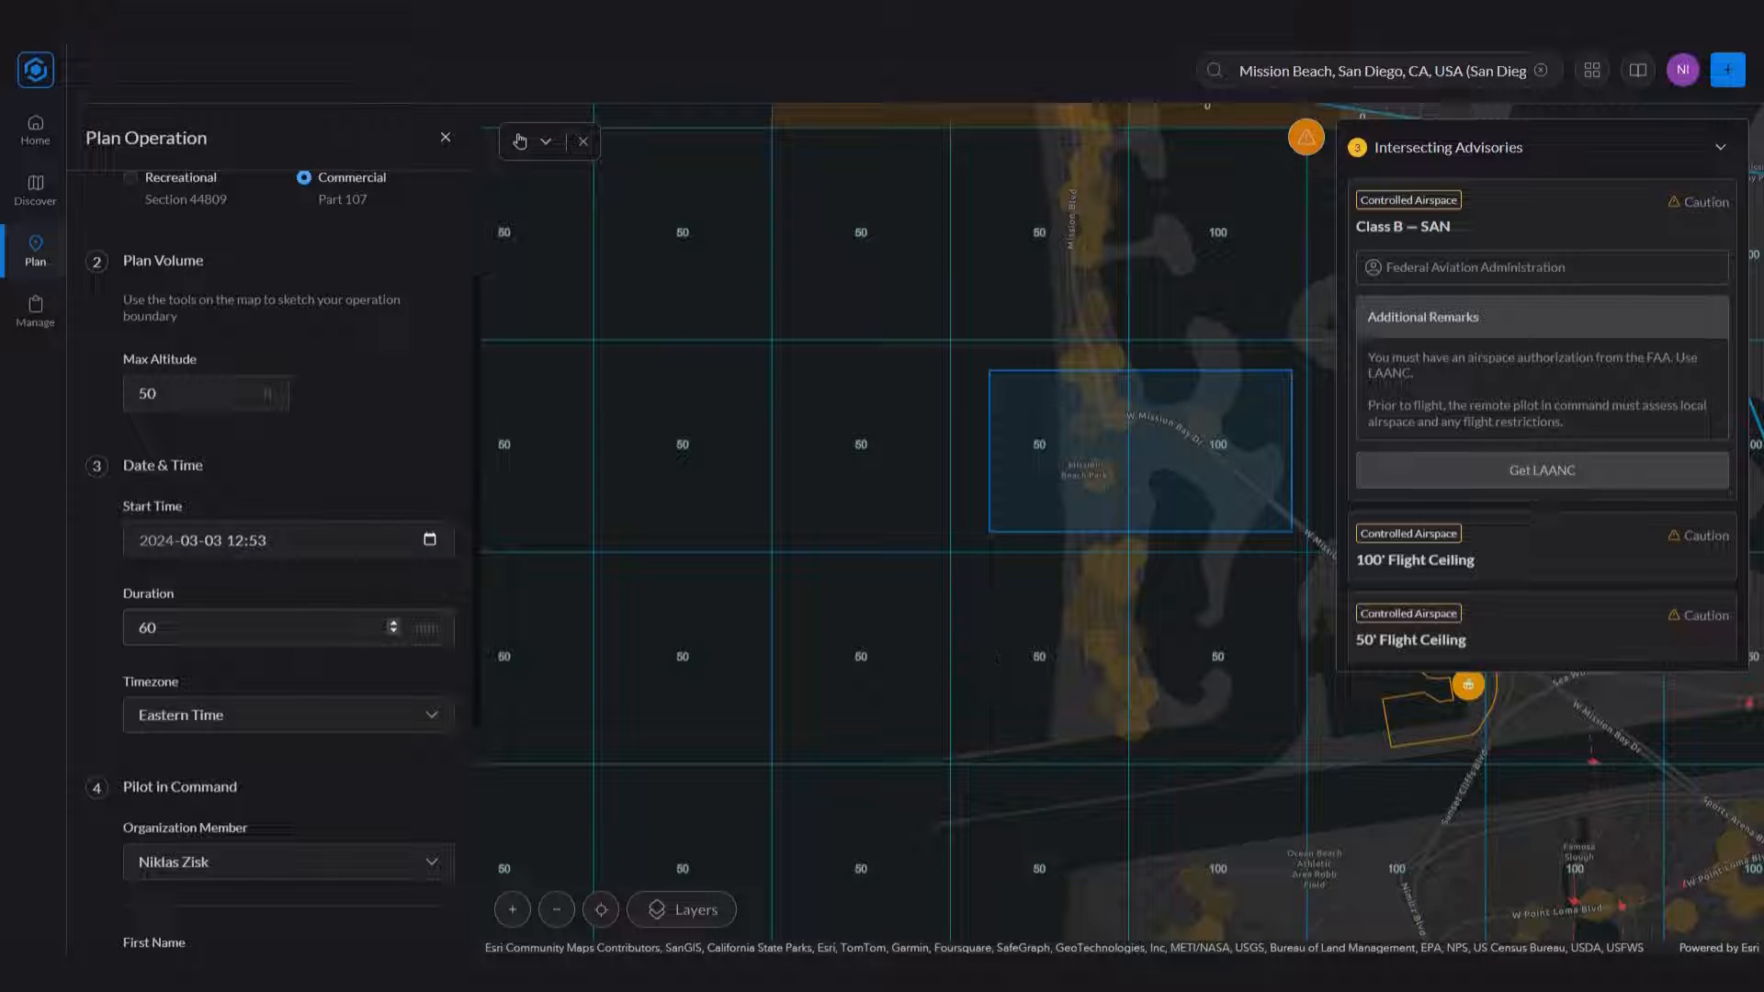
scroll(147, 633, down, 1)
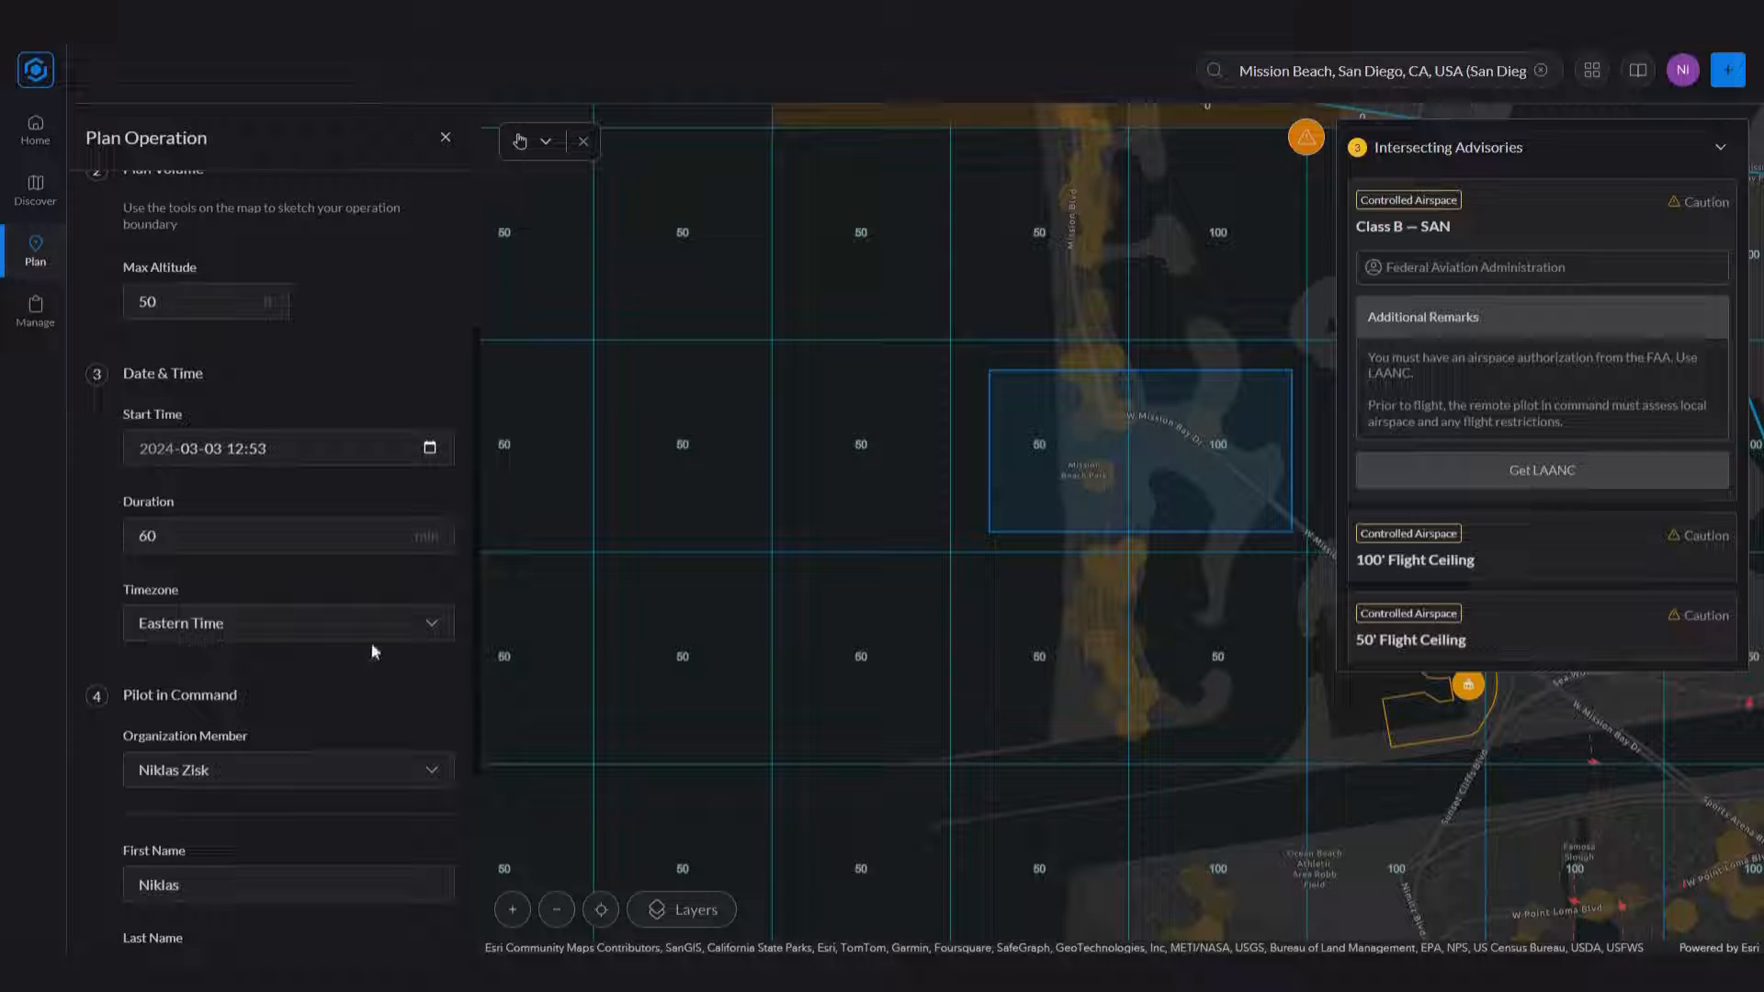
click(436, 630)
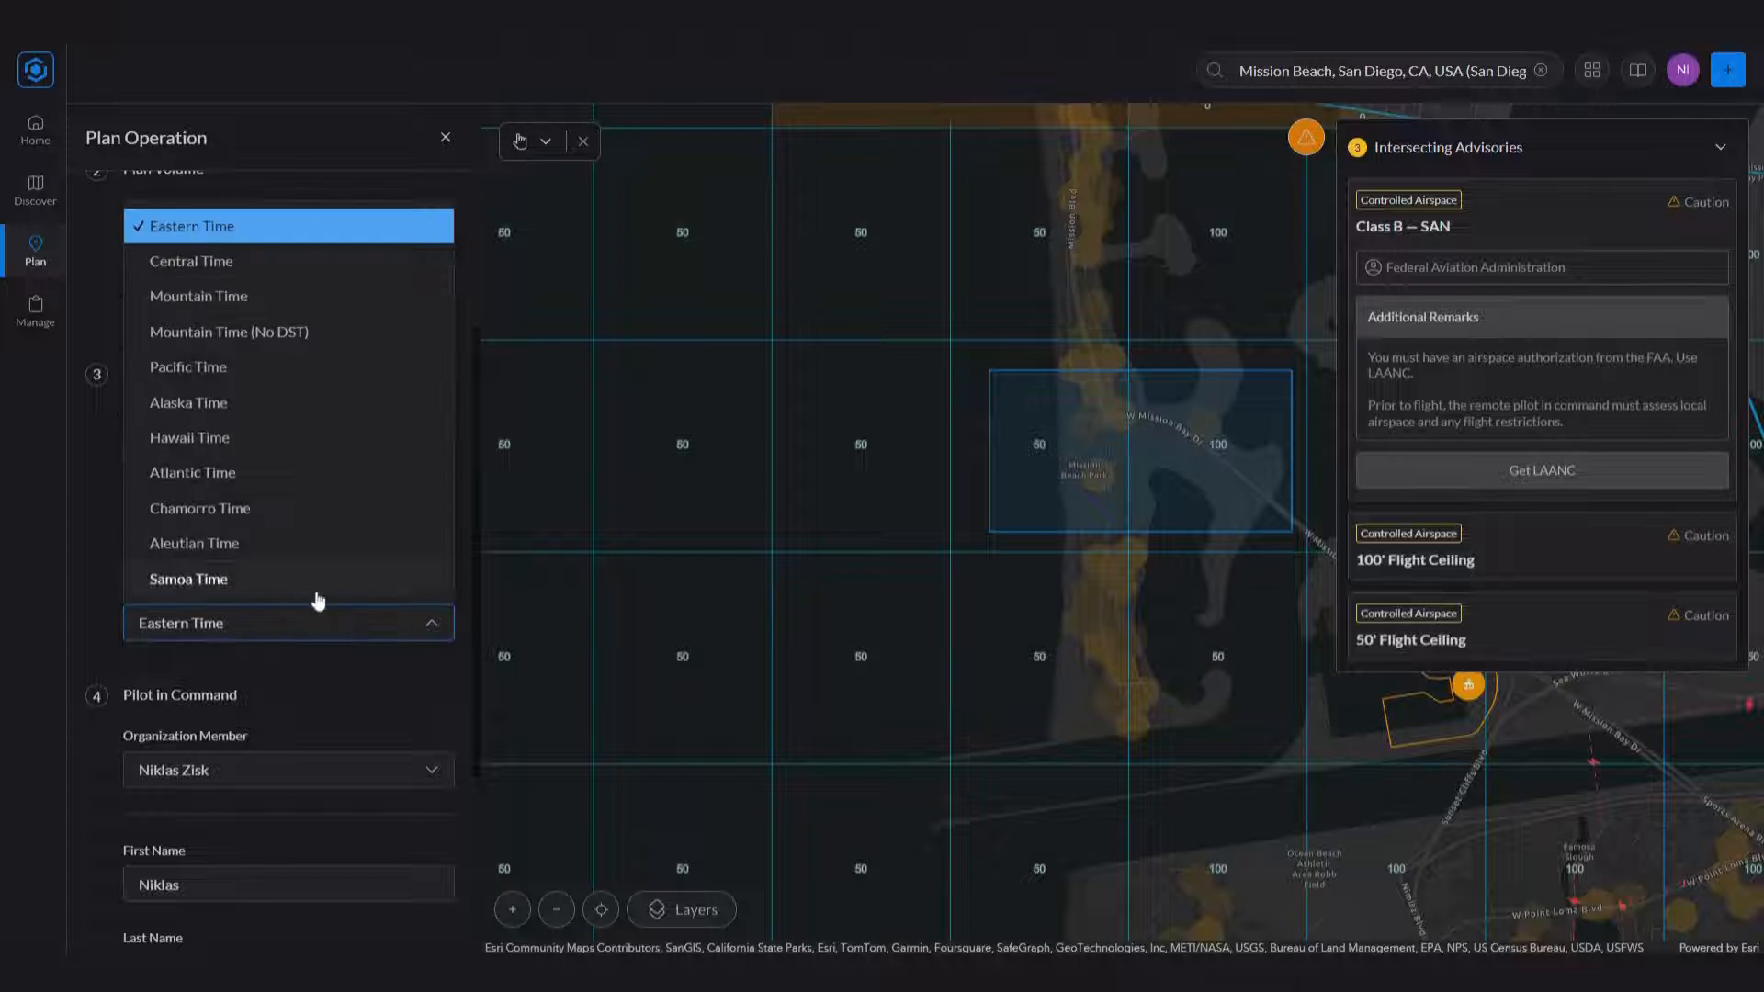
click(213, 370)
- Review the pilot in command's contact details and the organization members available for that role, keeping the current selection
scroll(85, 629, down, 2)
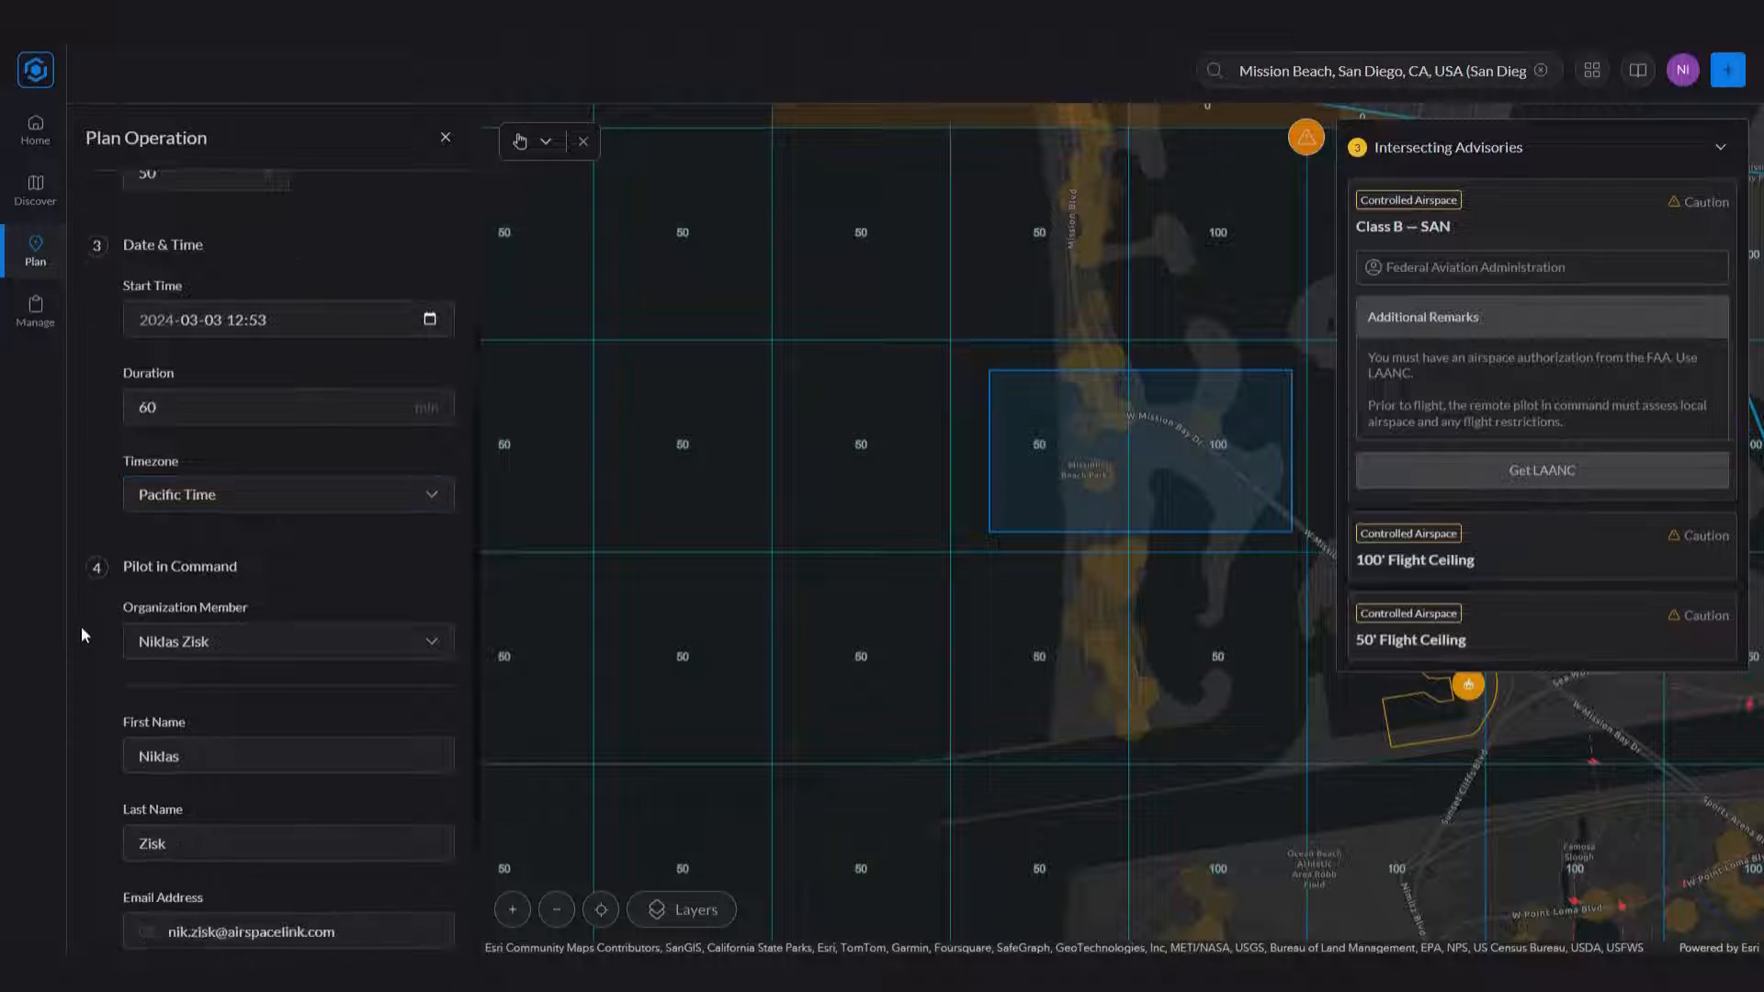
scroll(81, 625, down, 2)
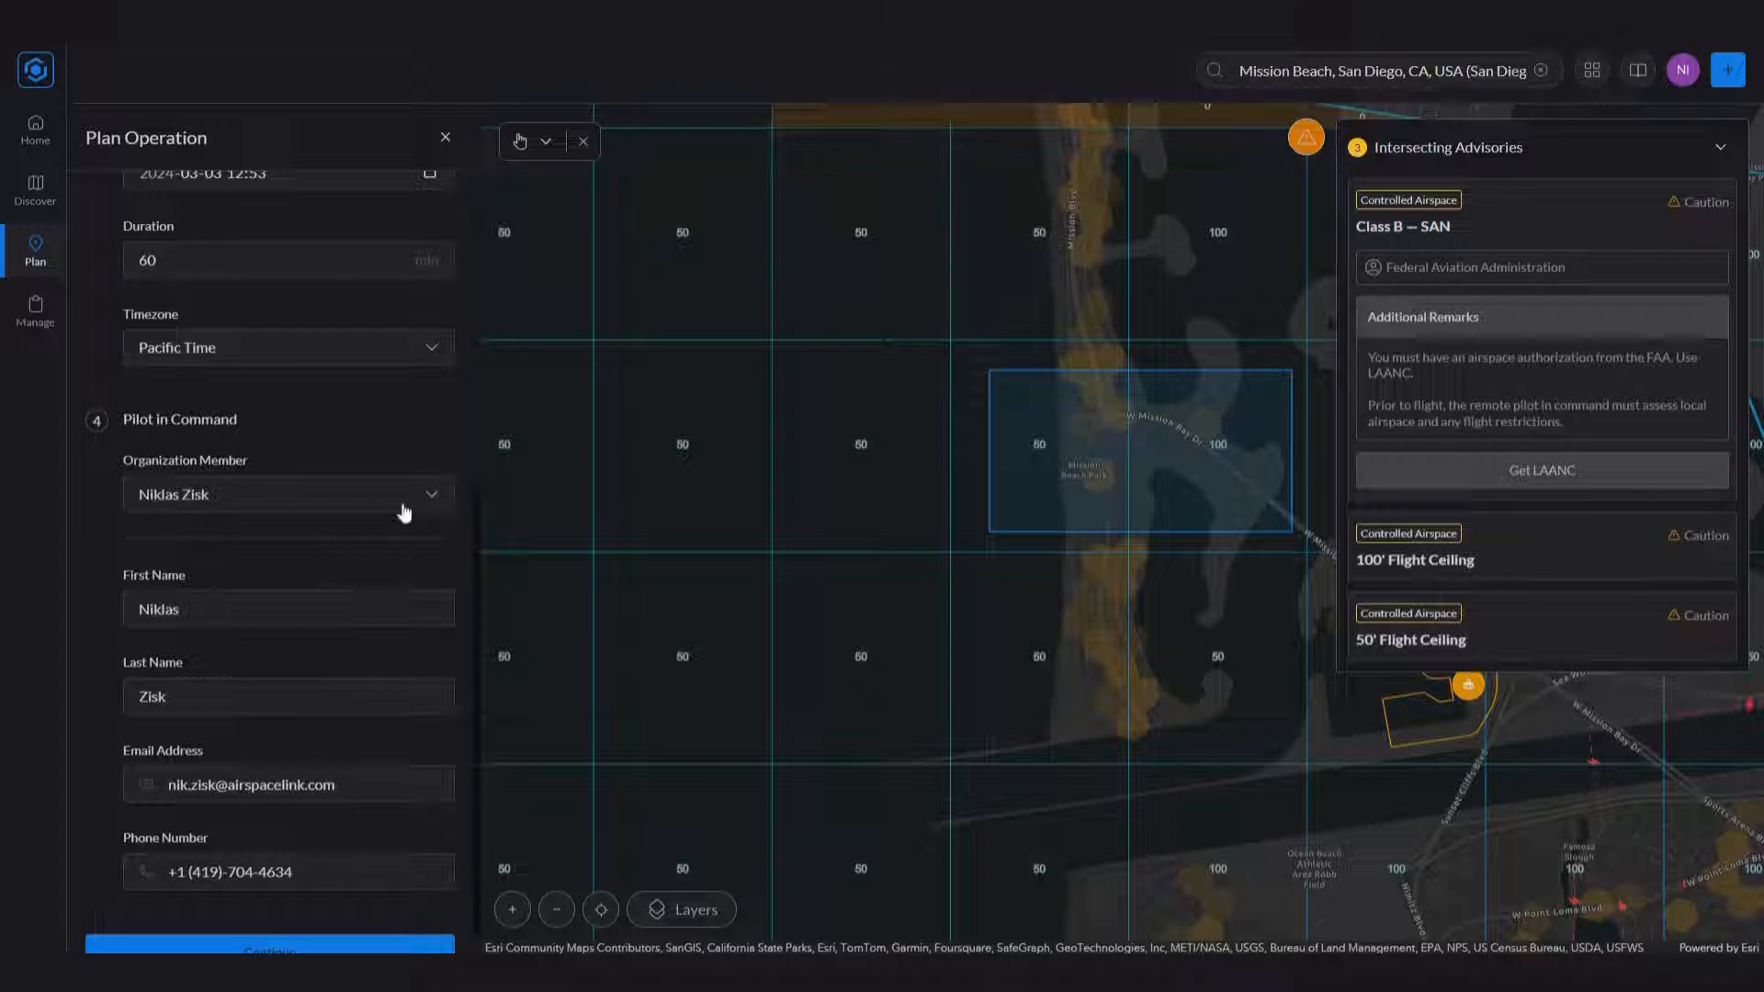
click(433, 500)
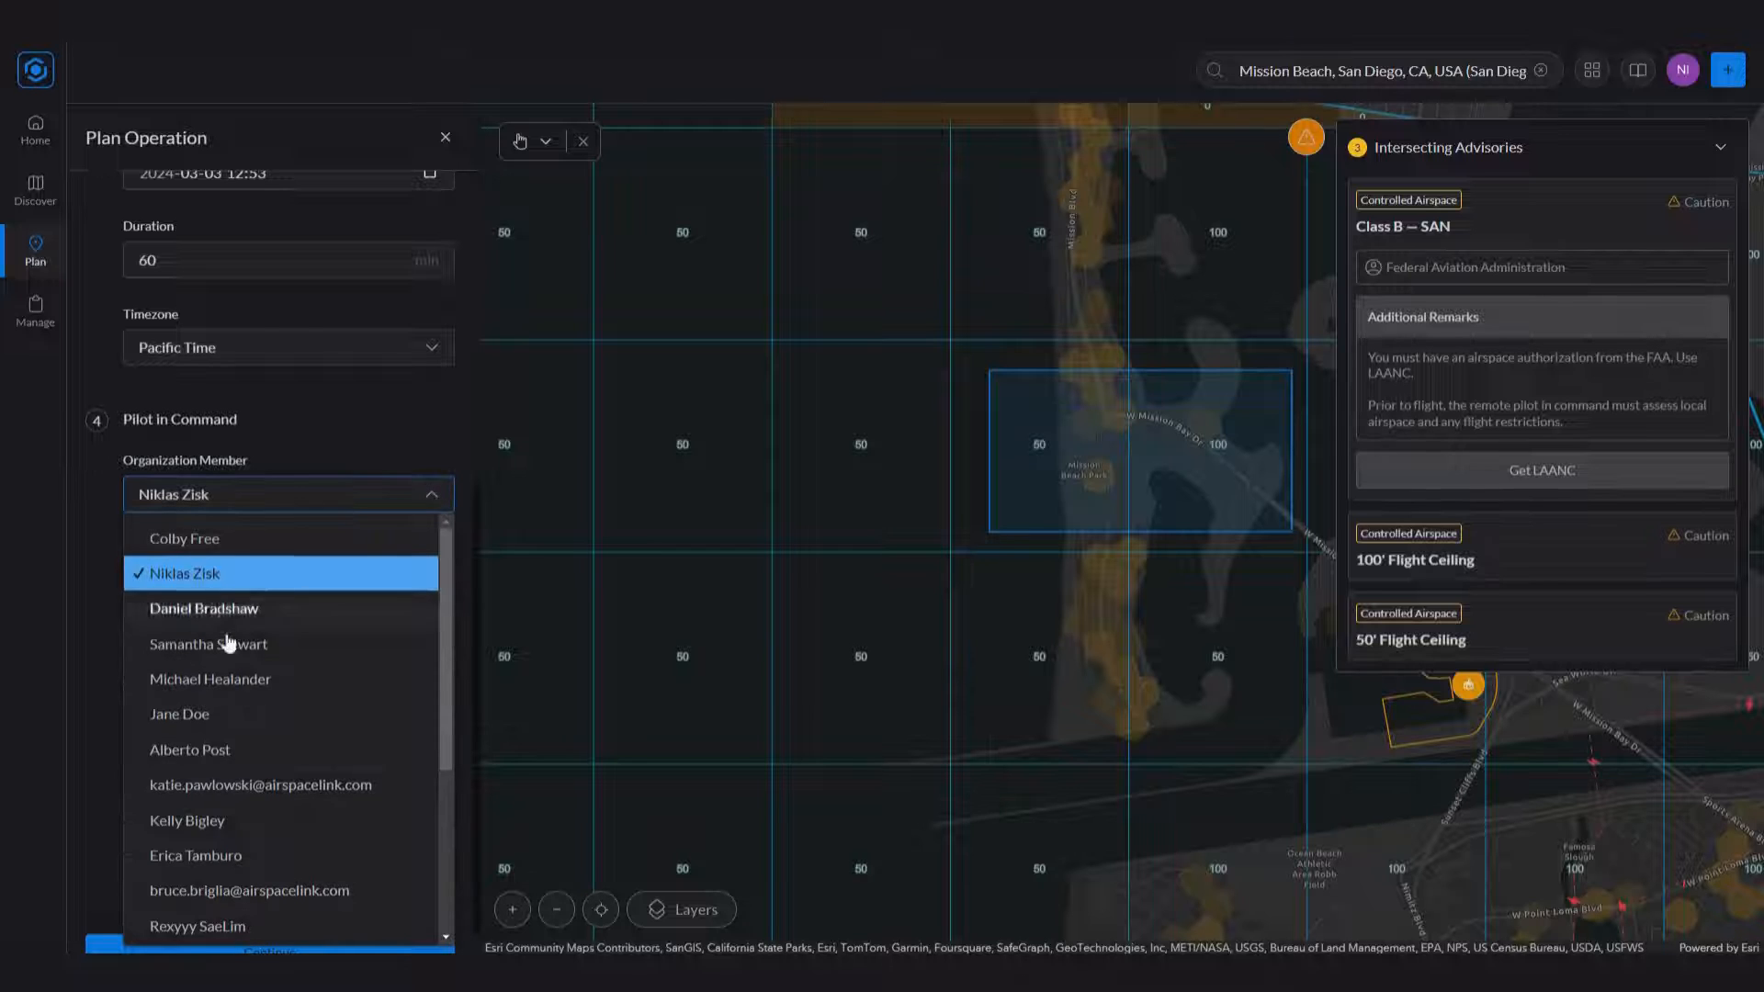
click(96, 474)
scroll(268, 515, down, 1)
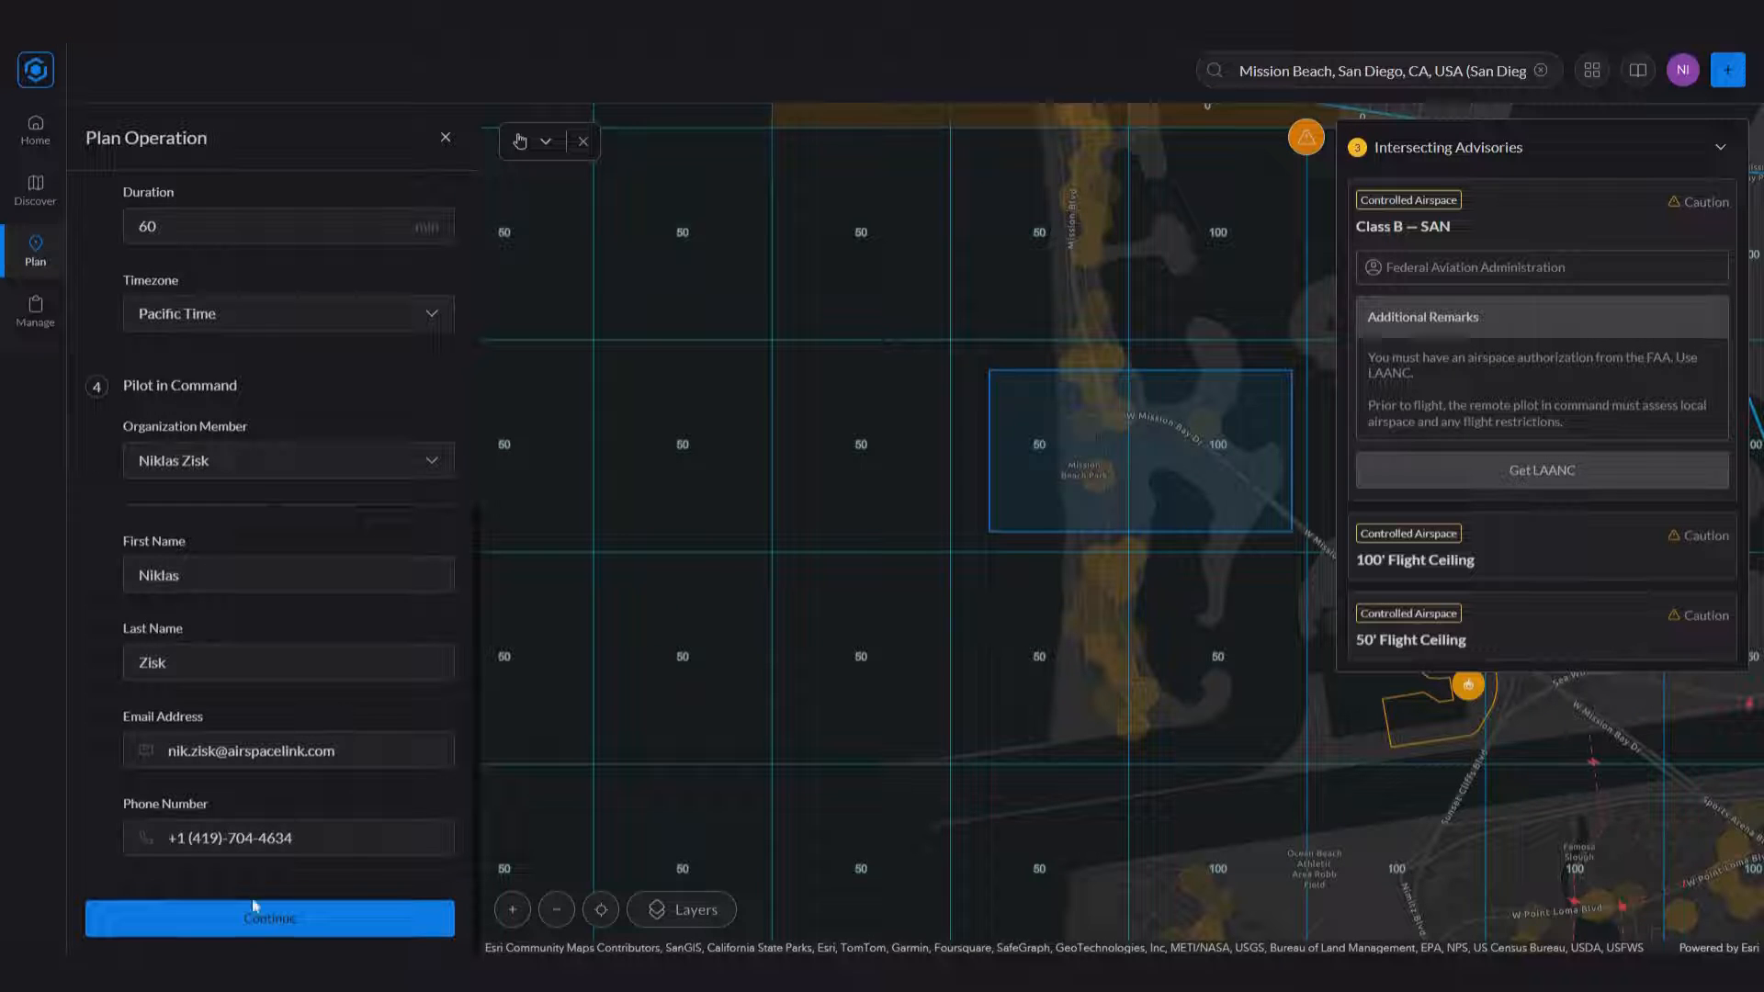
- Save the operation after rechecking its plan entries and confirmation details, and submit its automatic approval request for SAN airspace
click(255, 924)
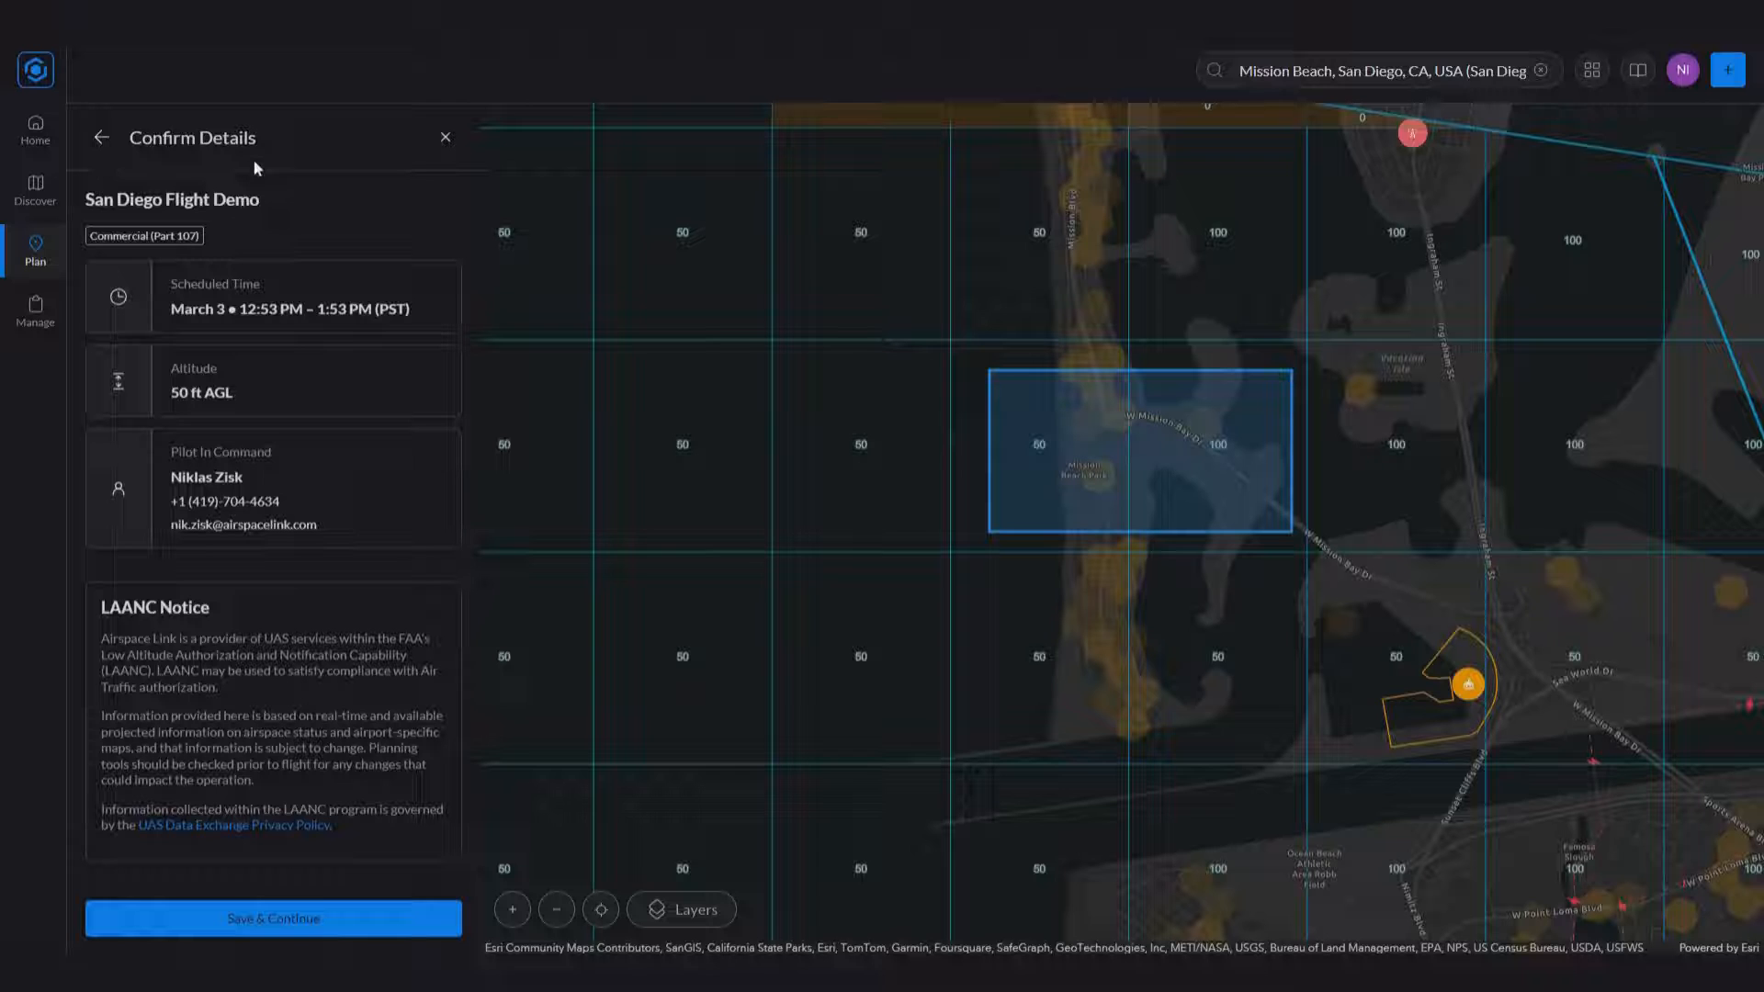
click(98, 143)
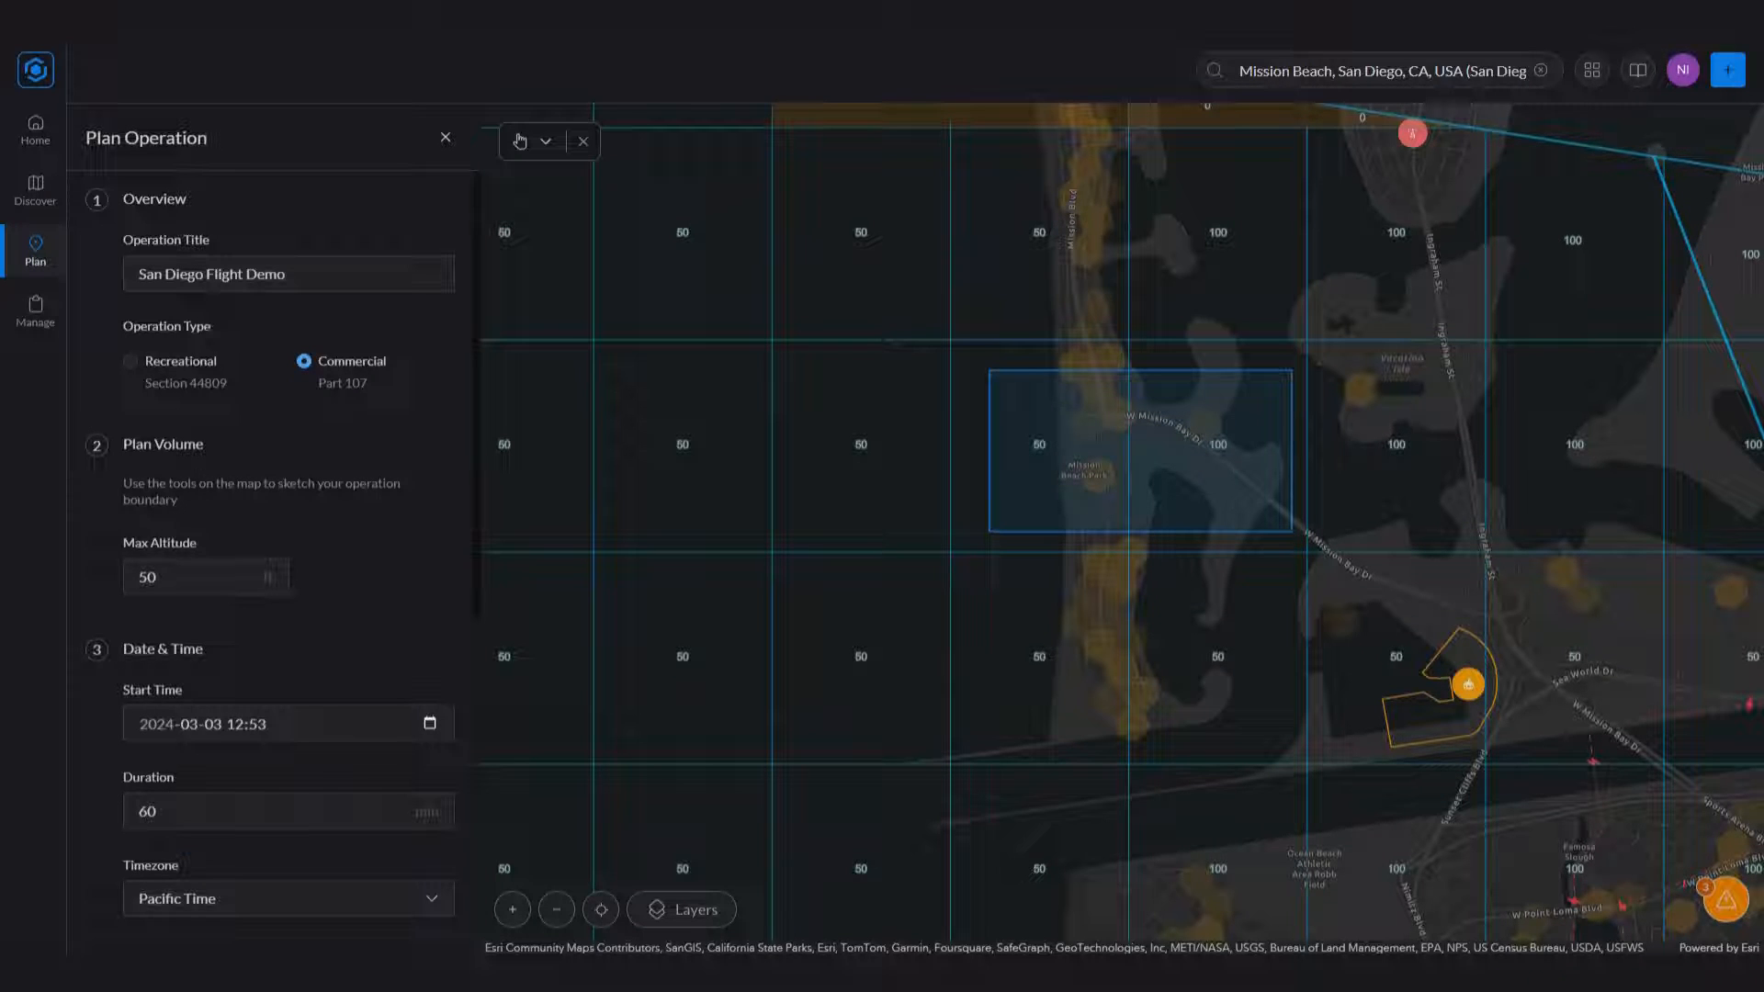
scroll(91, 706, down, 2)
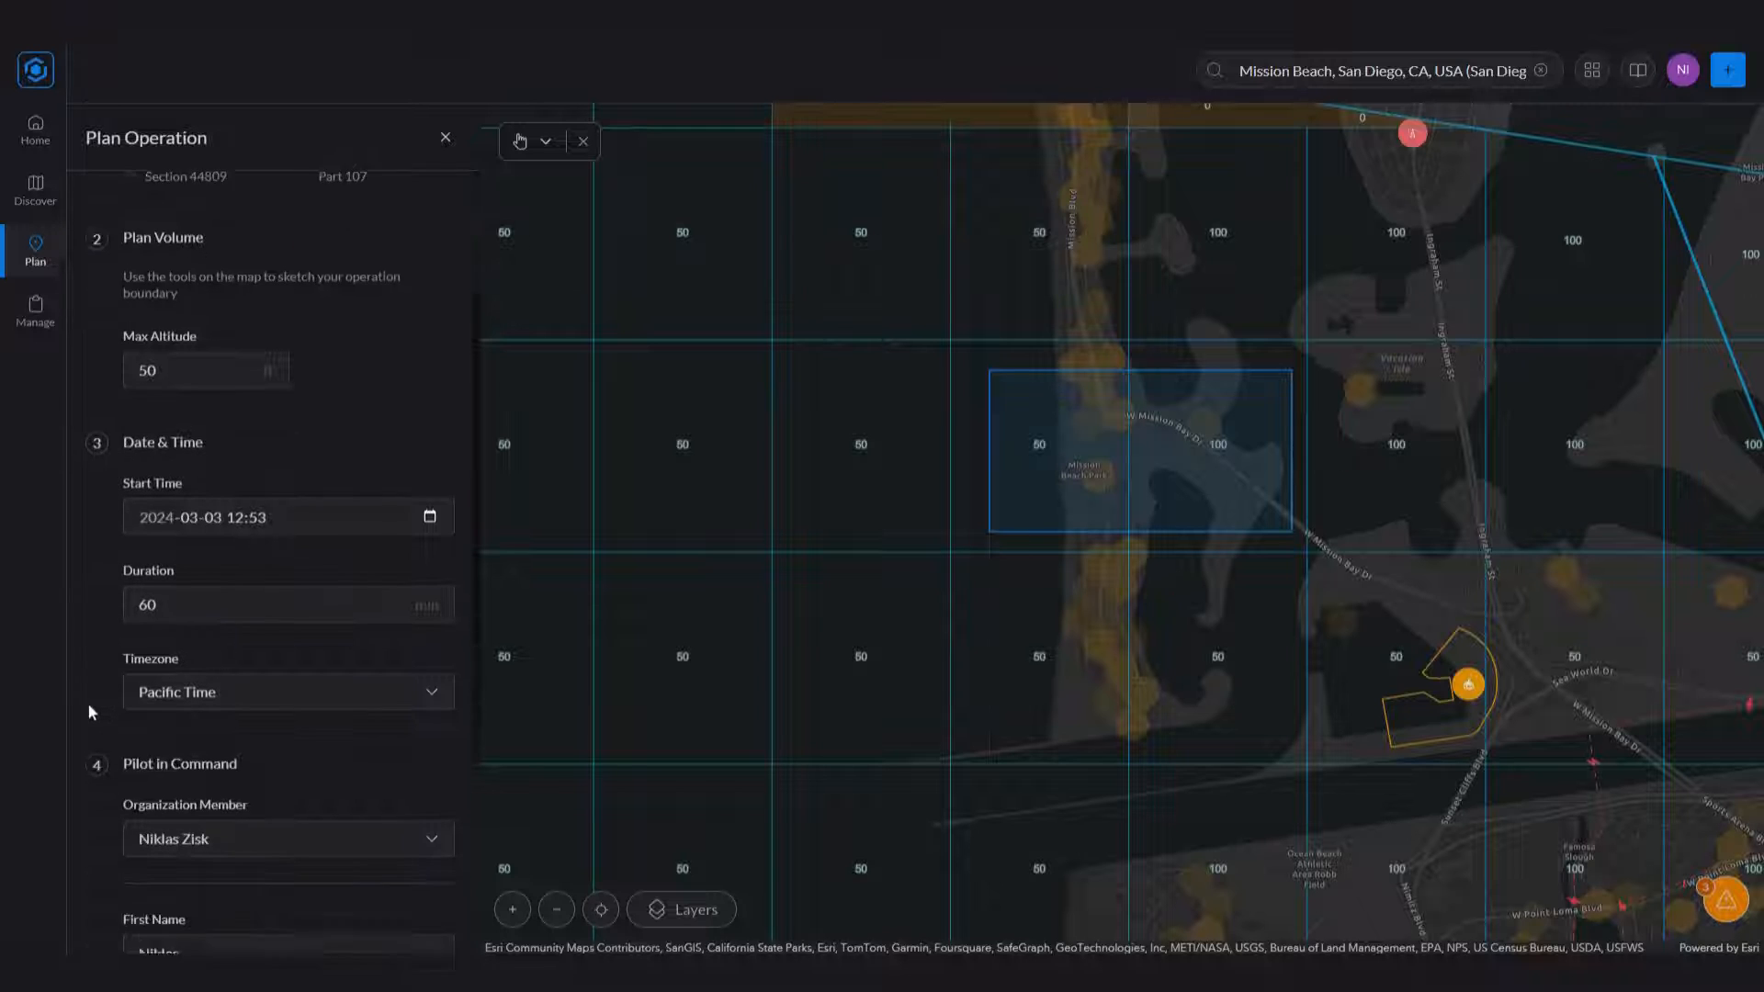
scroll(91, 712, down, 4)
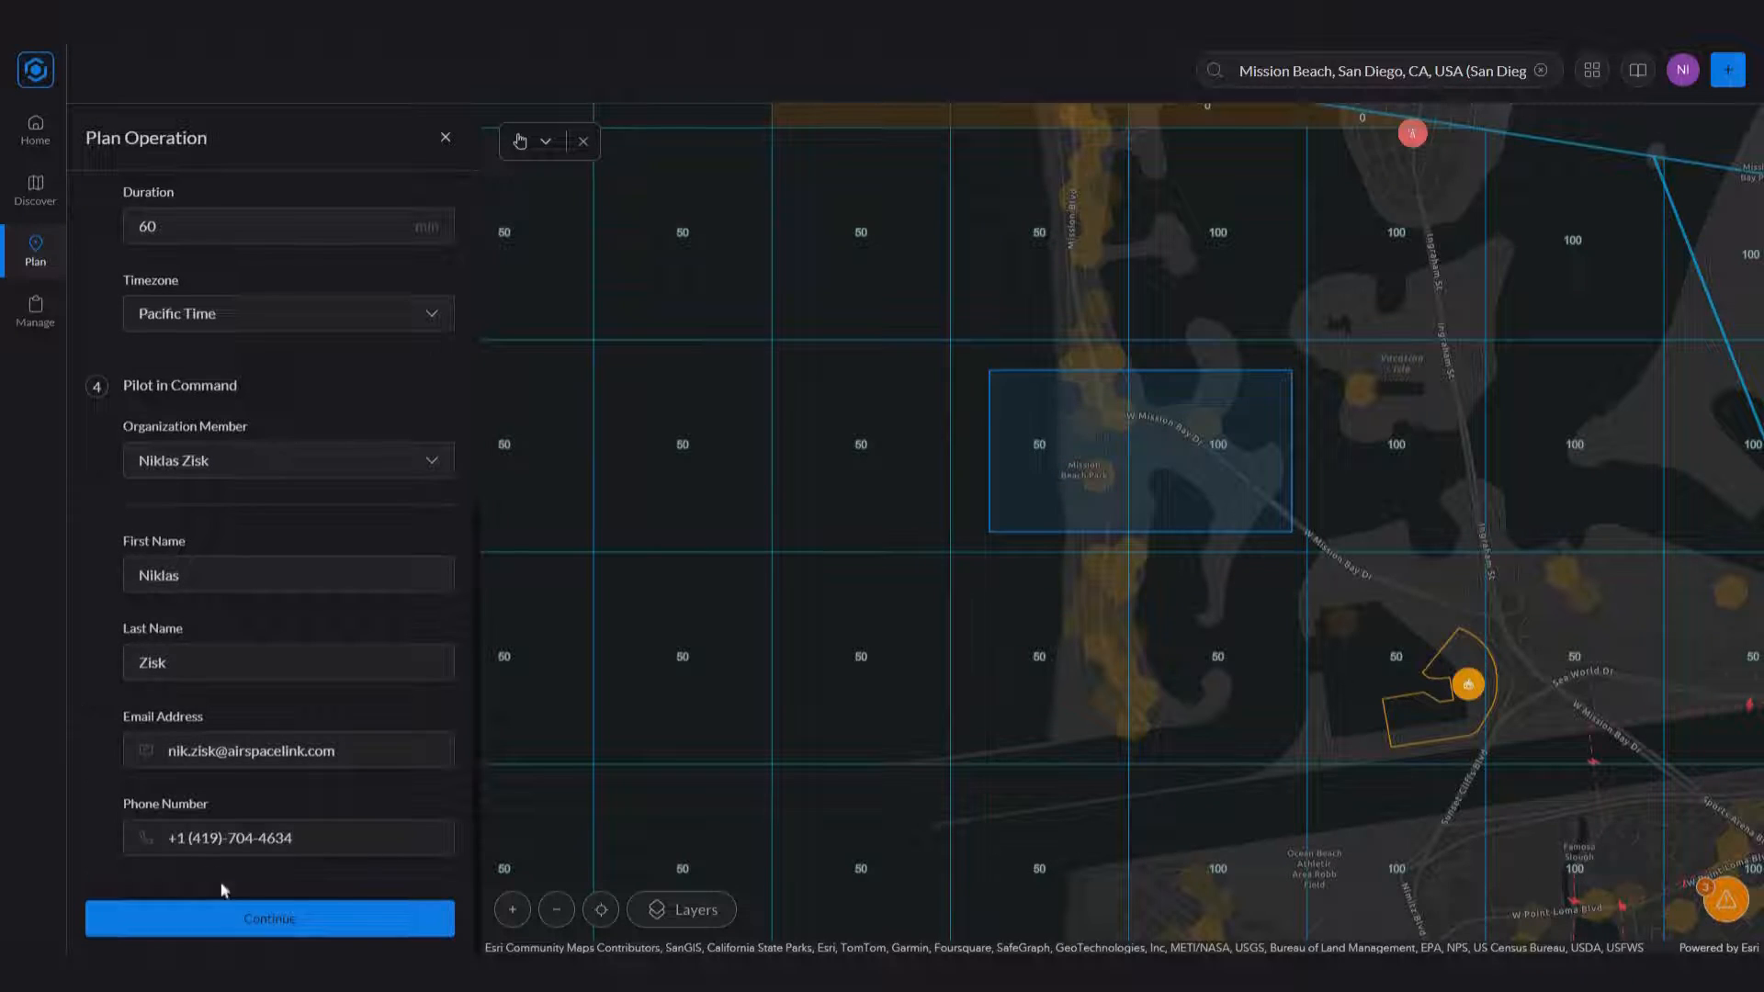
click(229, 916)
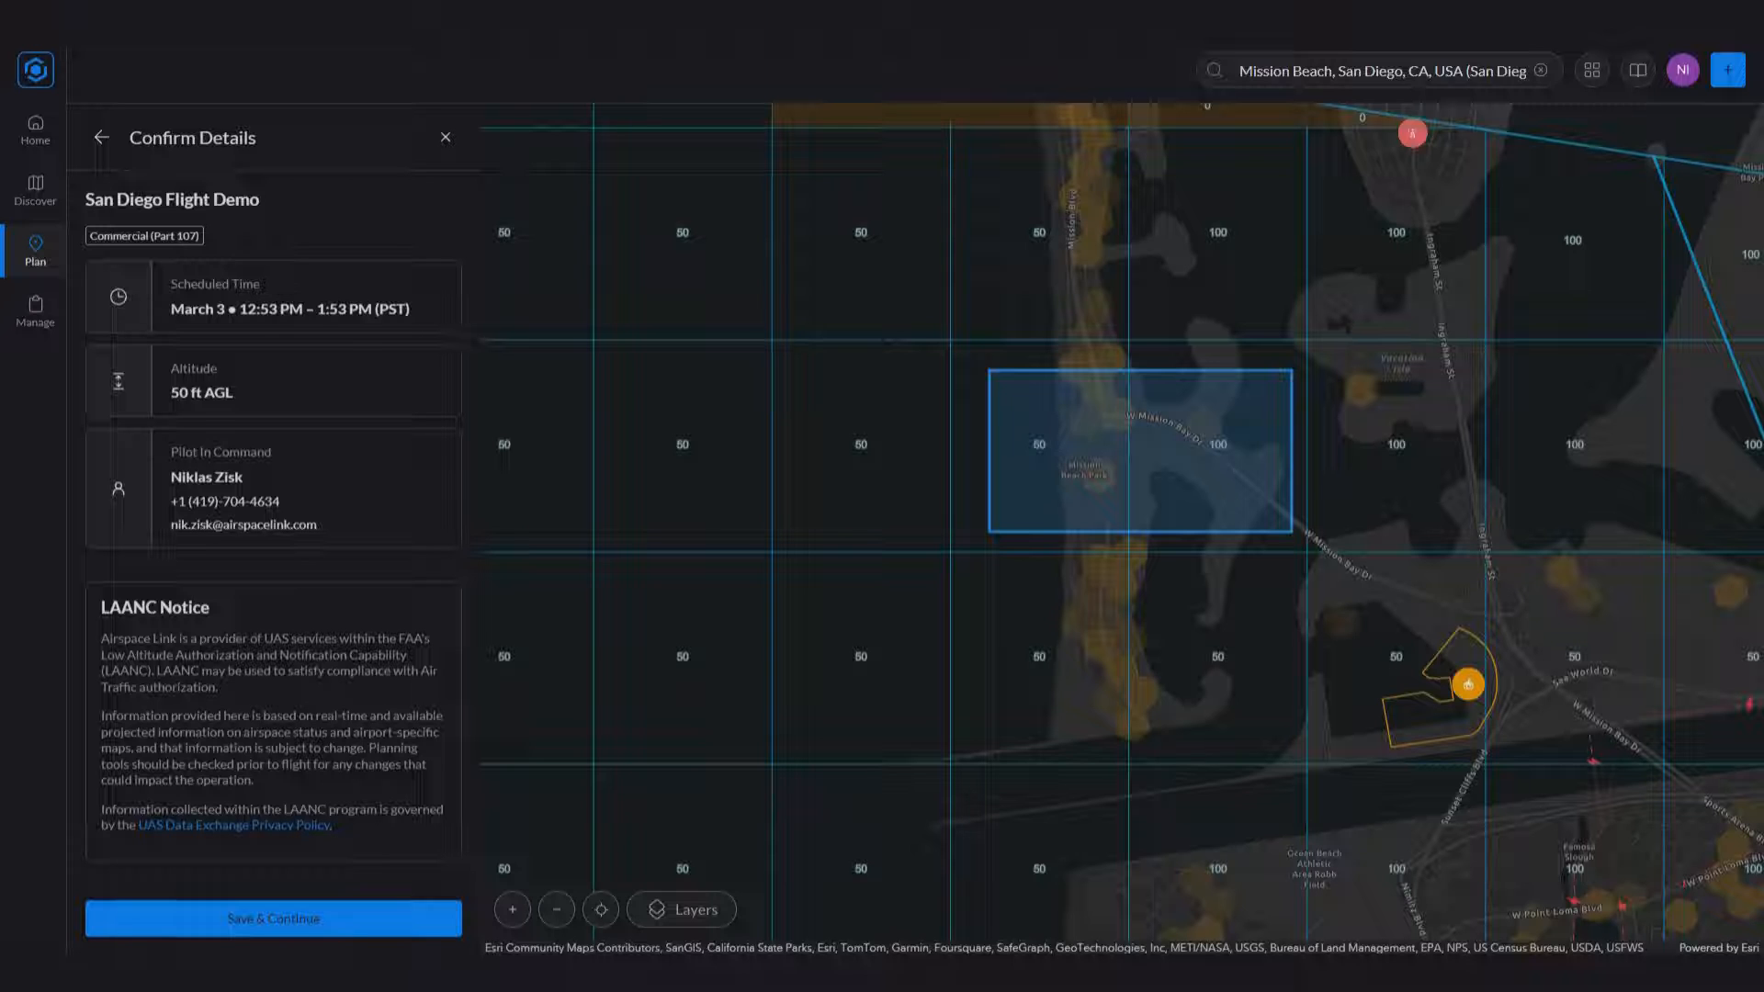
click(252, 922)
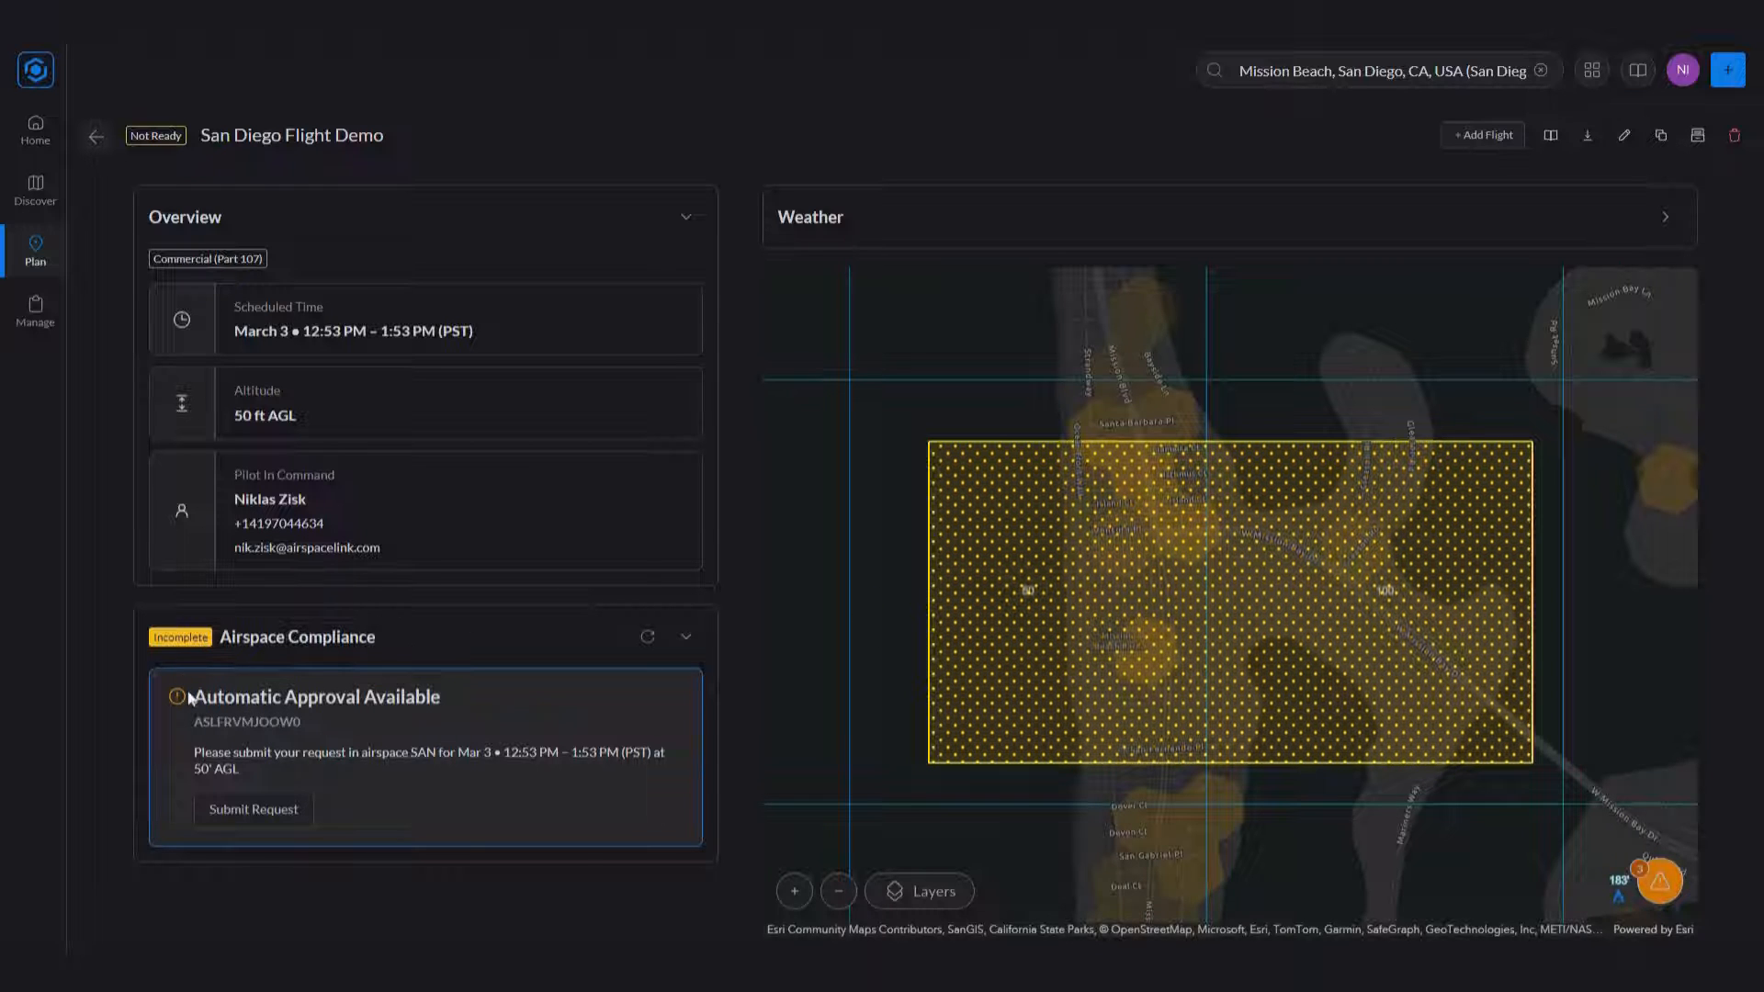
click(248, 817)
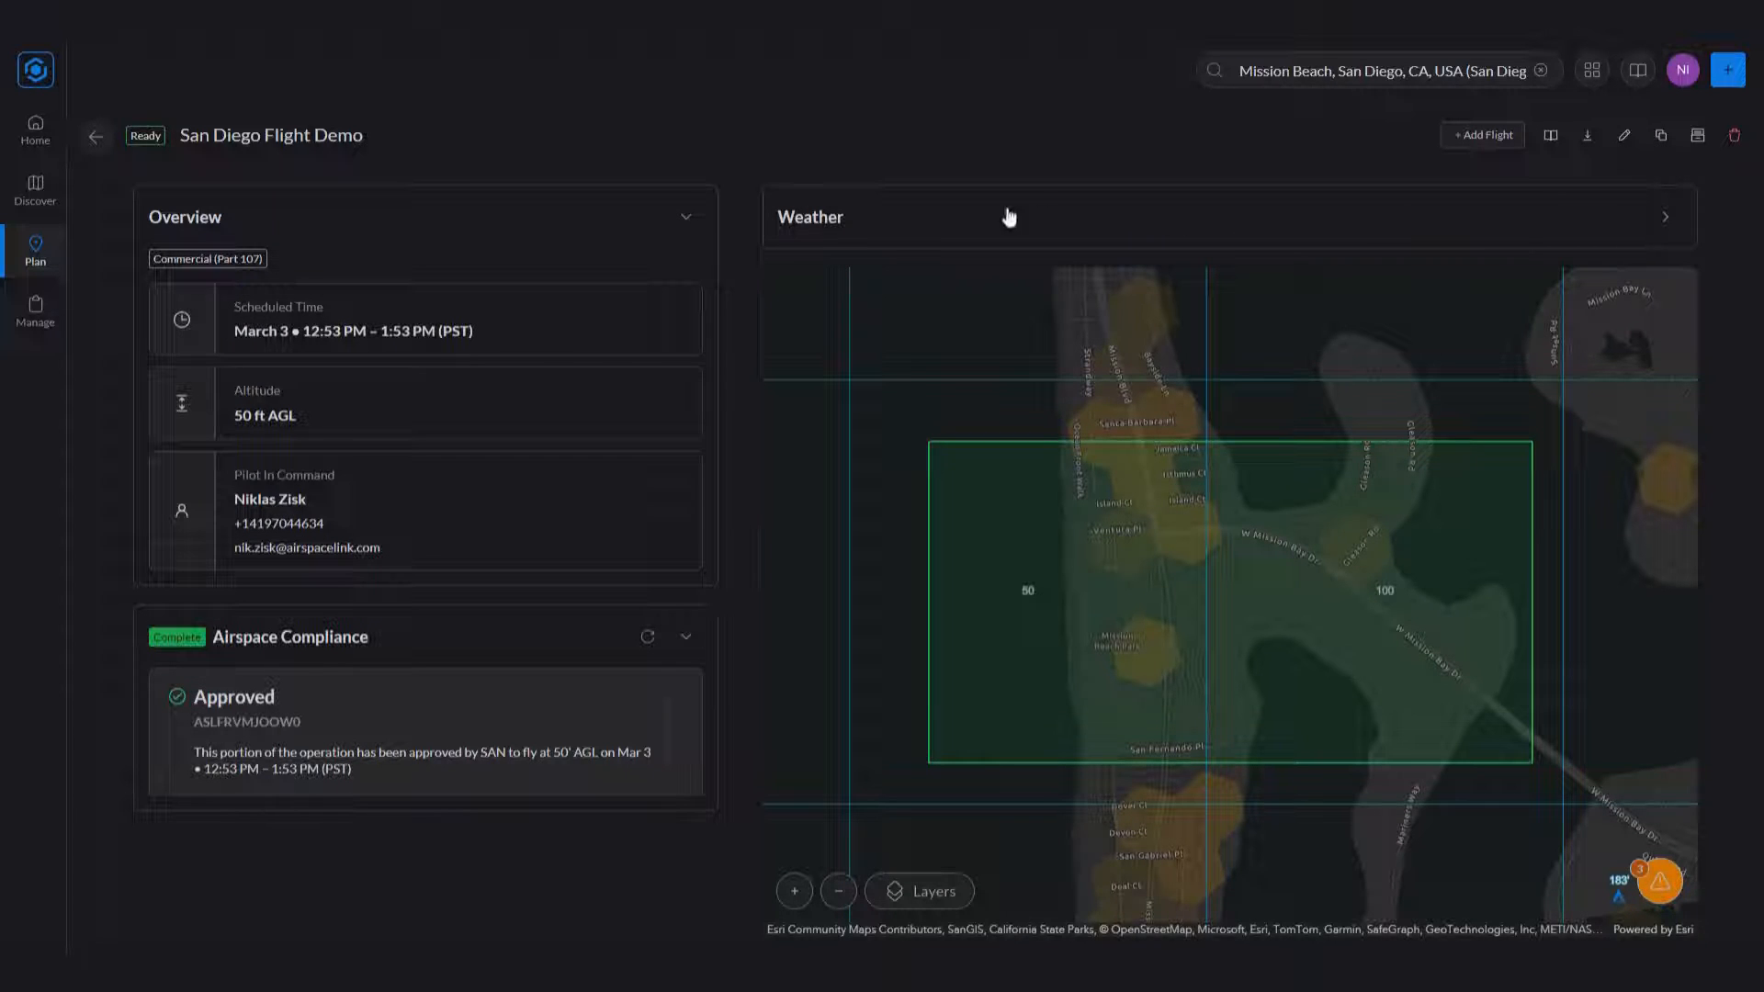
- Review and refresh the operation's weather forecast, and look over the list of FAA and aviation weather resources
click(815, 229)
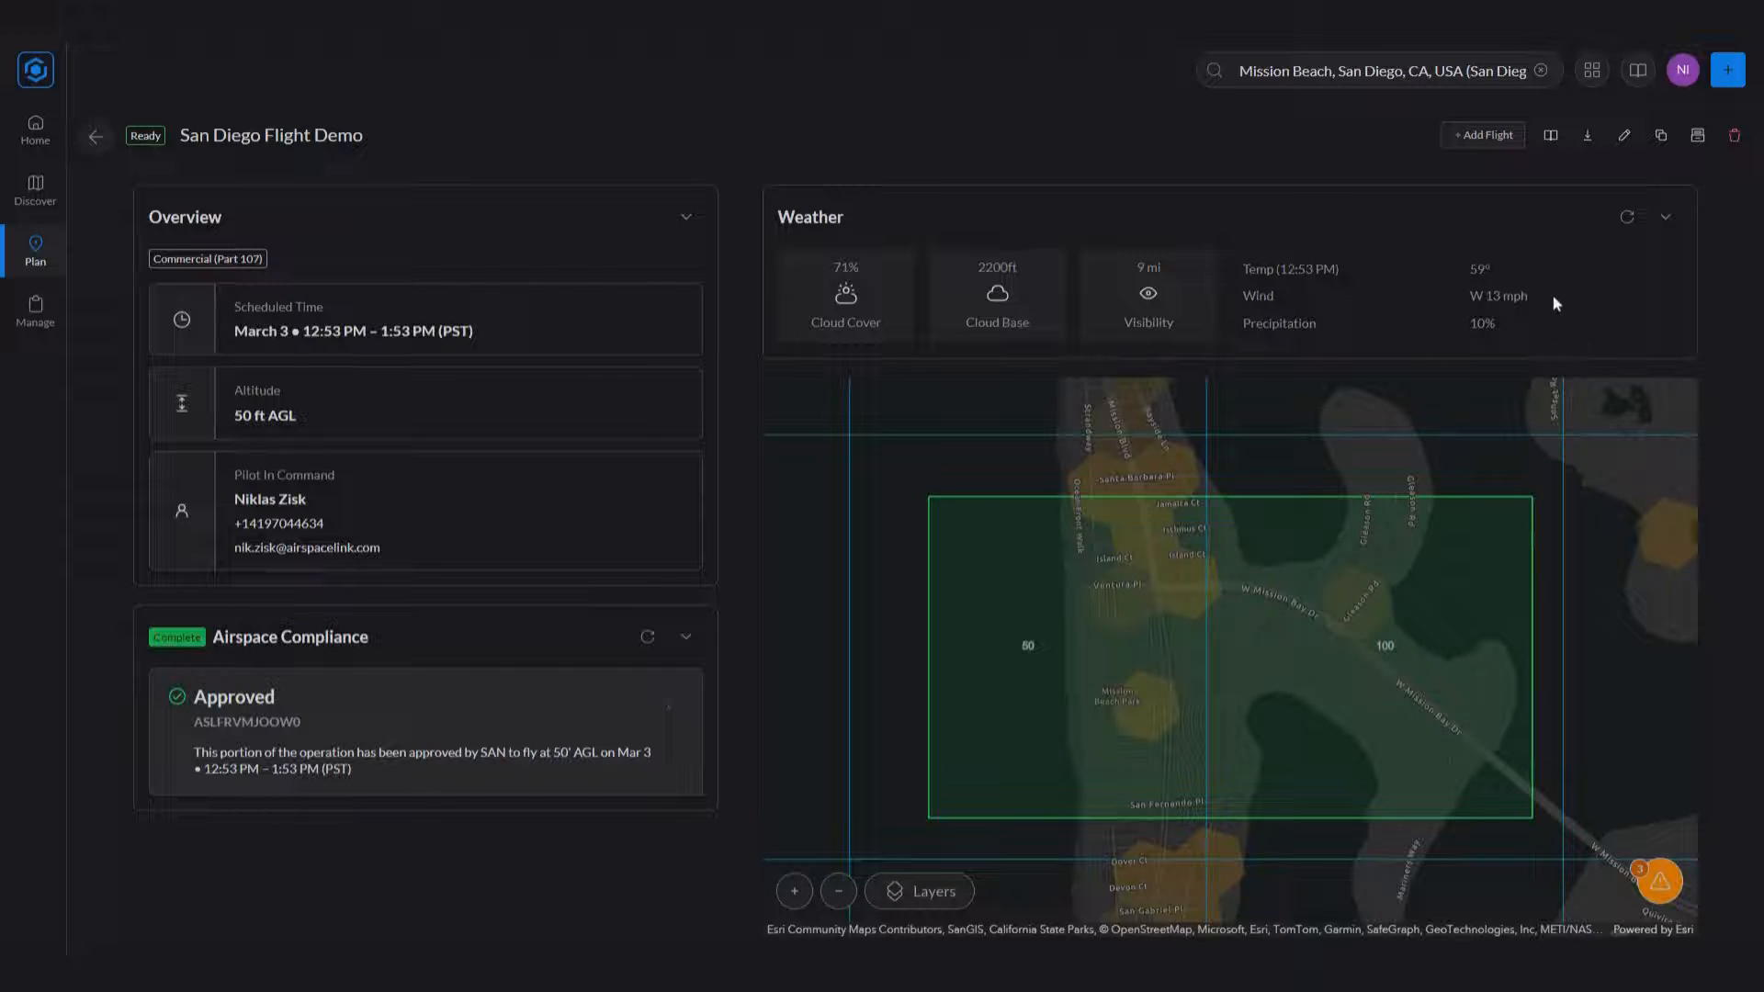
click(1665, 221)
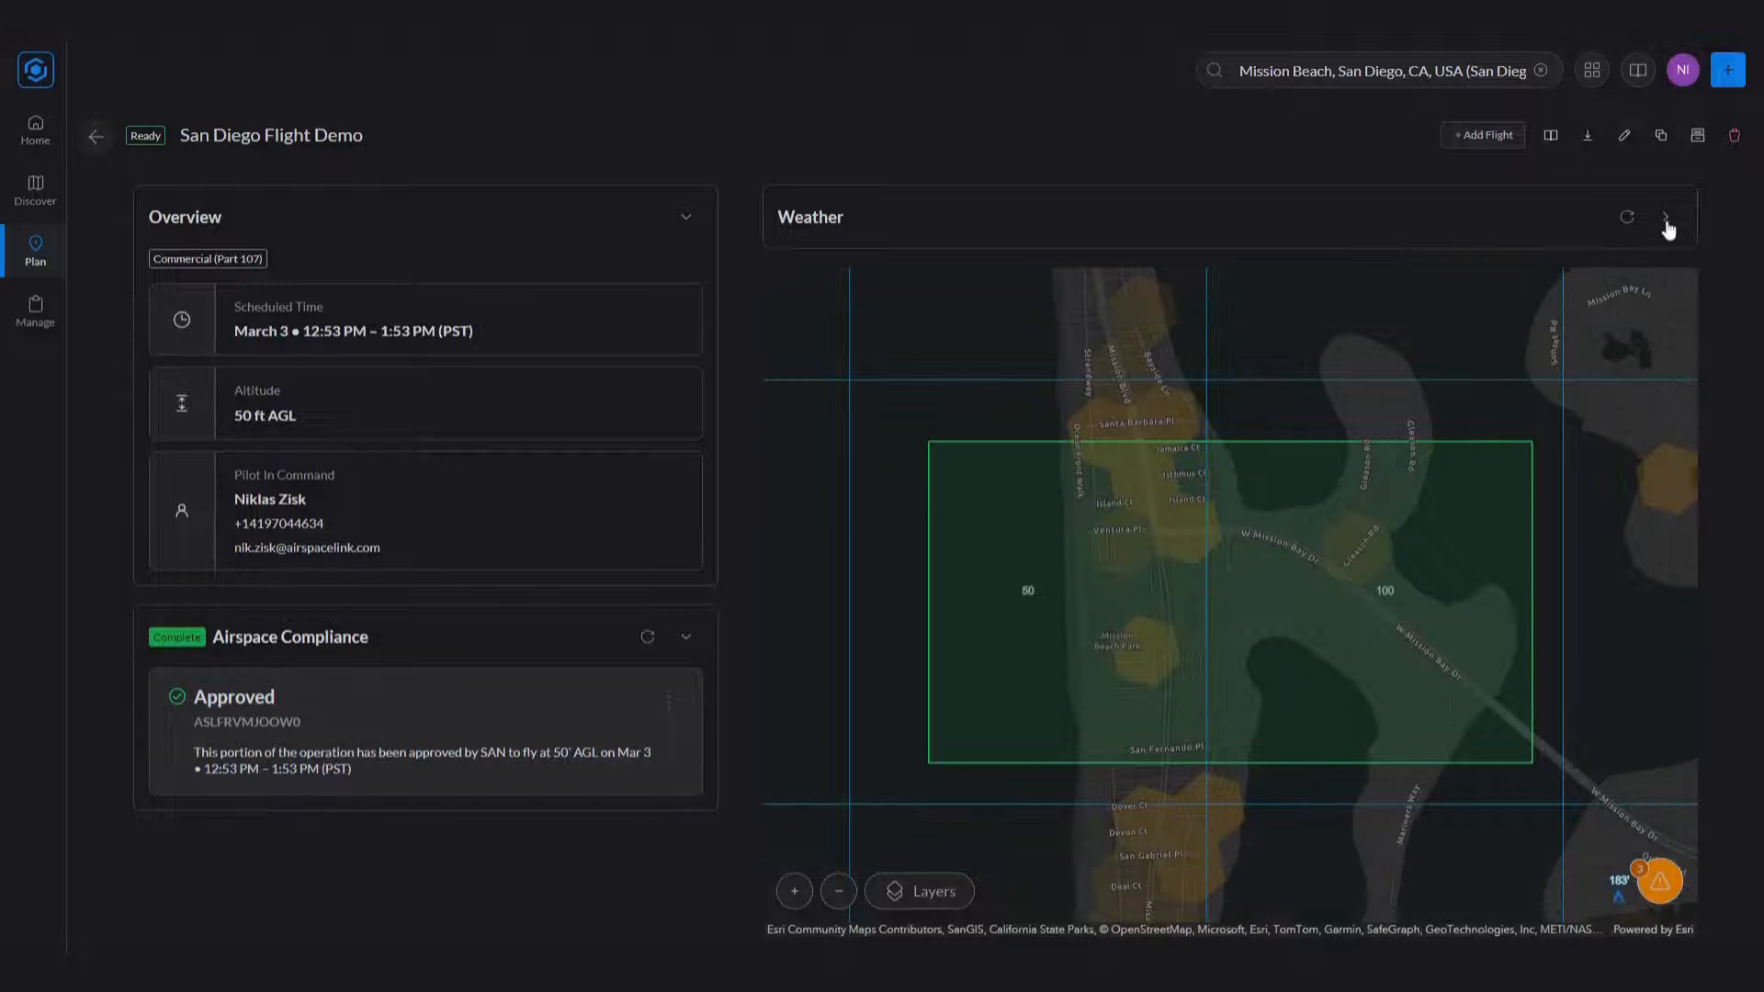
click(1667, 223)
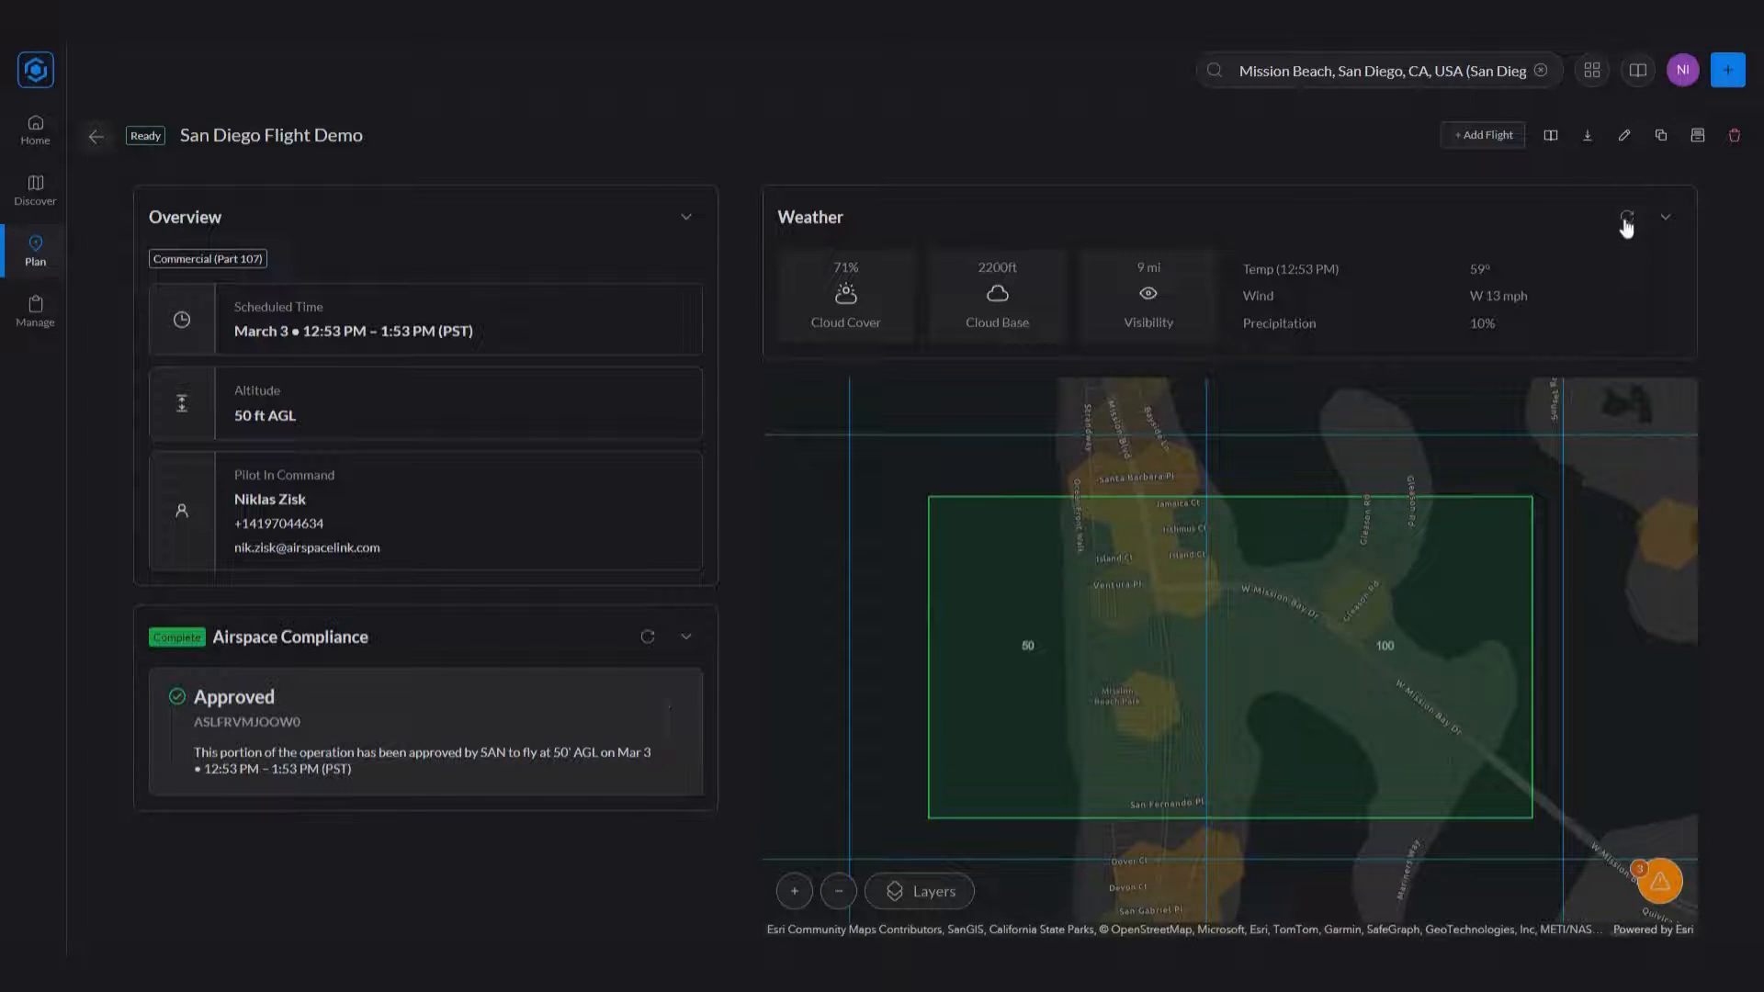
click(1625, 222)
click(1551, 138)
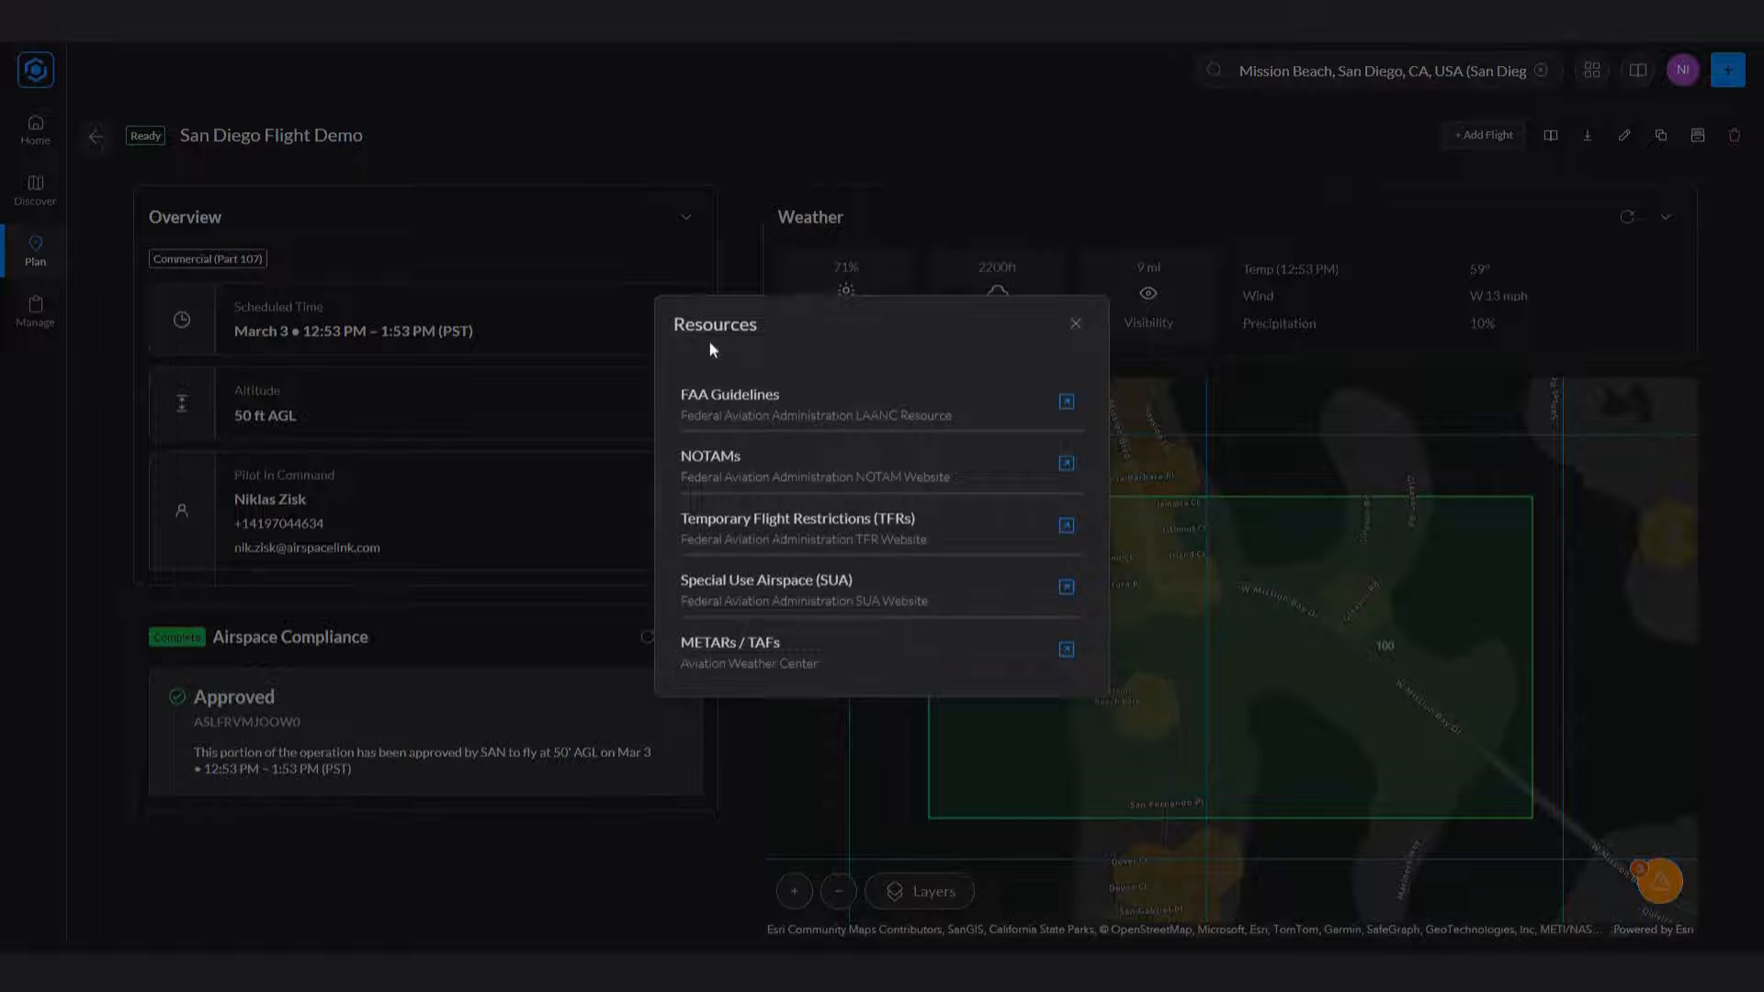
click(1079, 327)
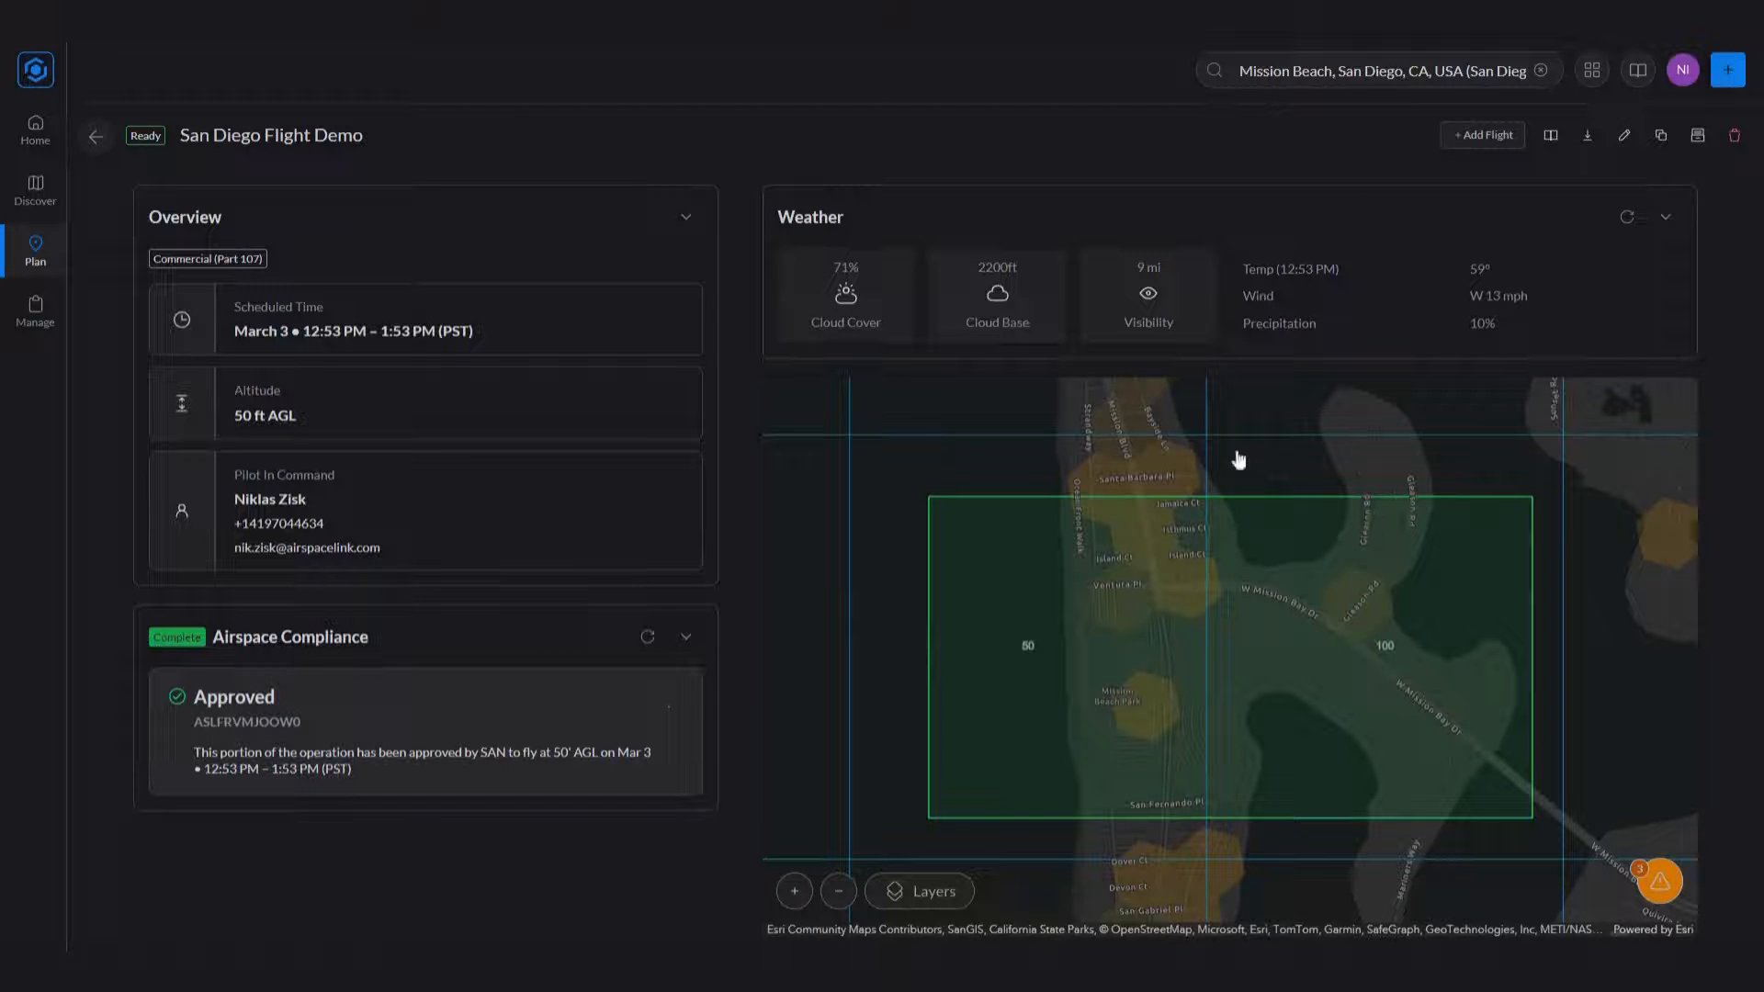
- Cancel the operation's approved airspace authorization and look over the airspace compliance records
click(1230, 610)
click(672, 711)
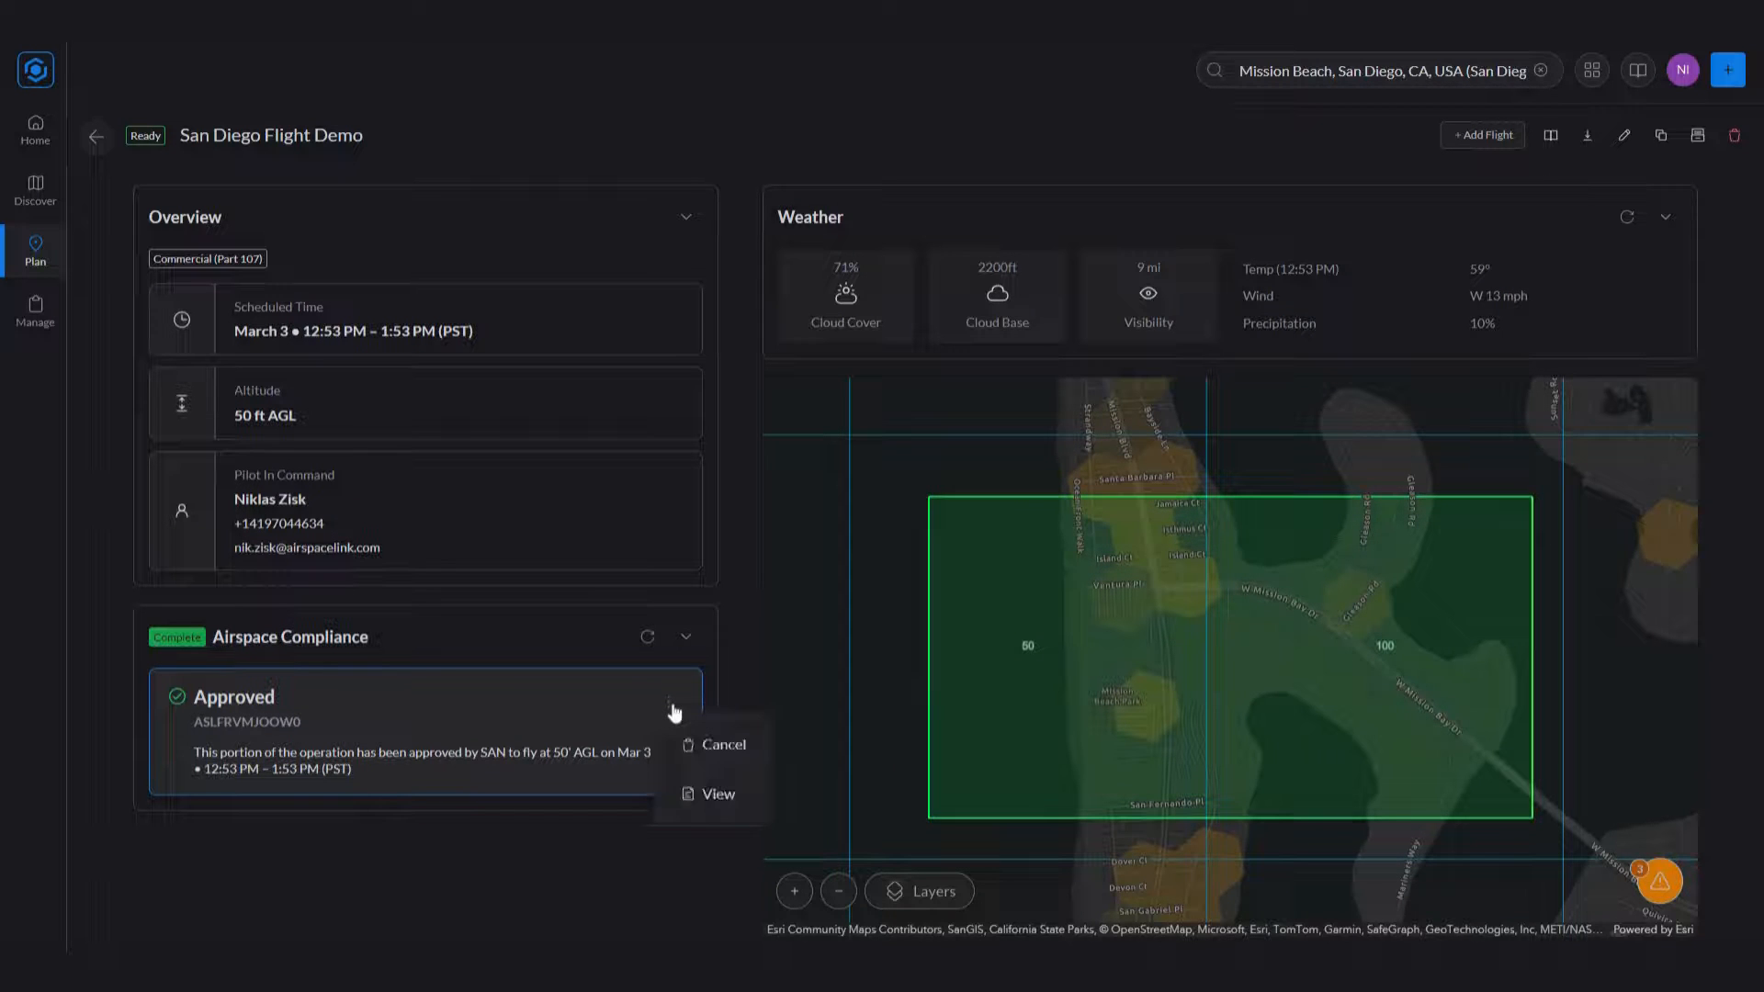
click(712, 748)
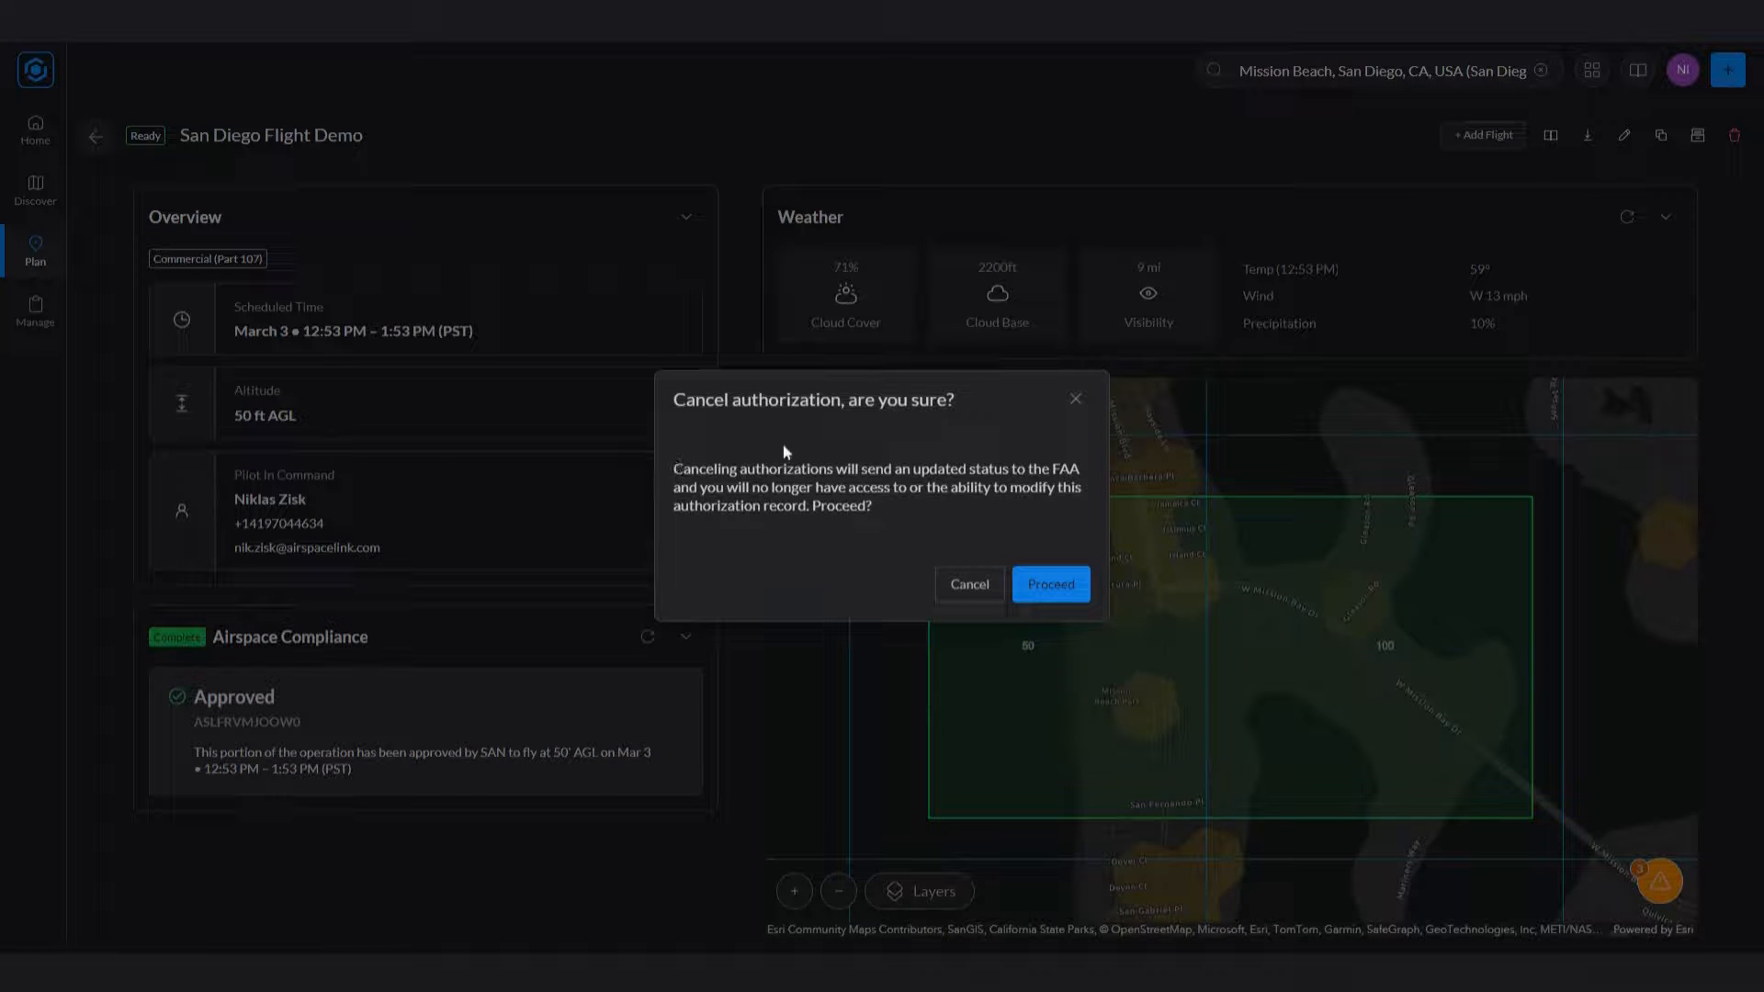
click(1069, 586)
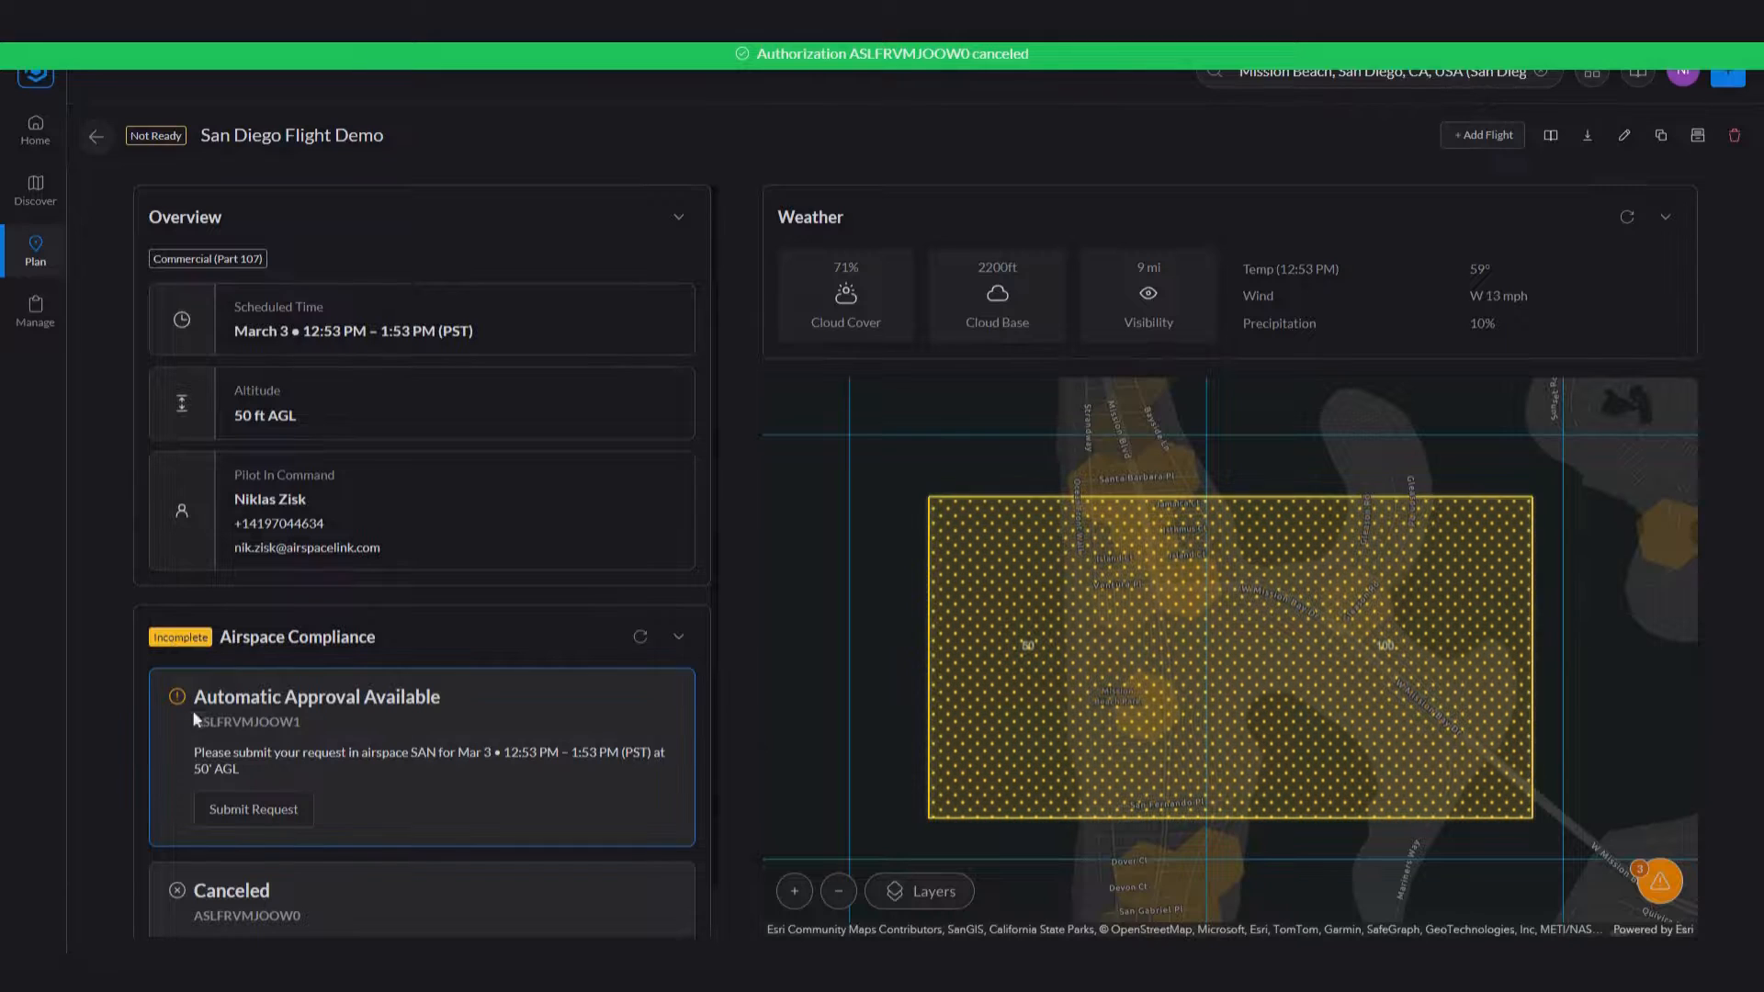
scroll(264, 818, down, 1)
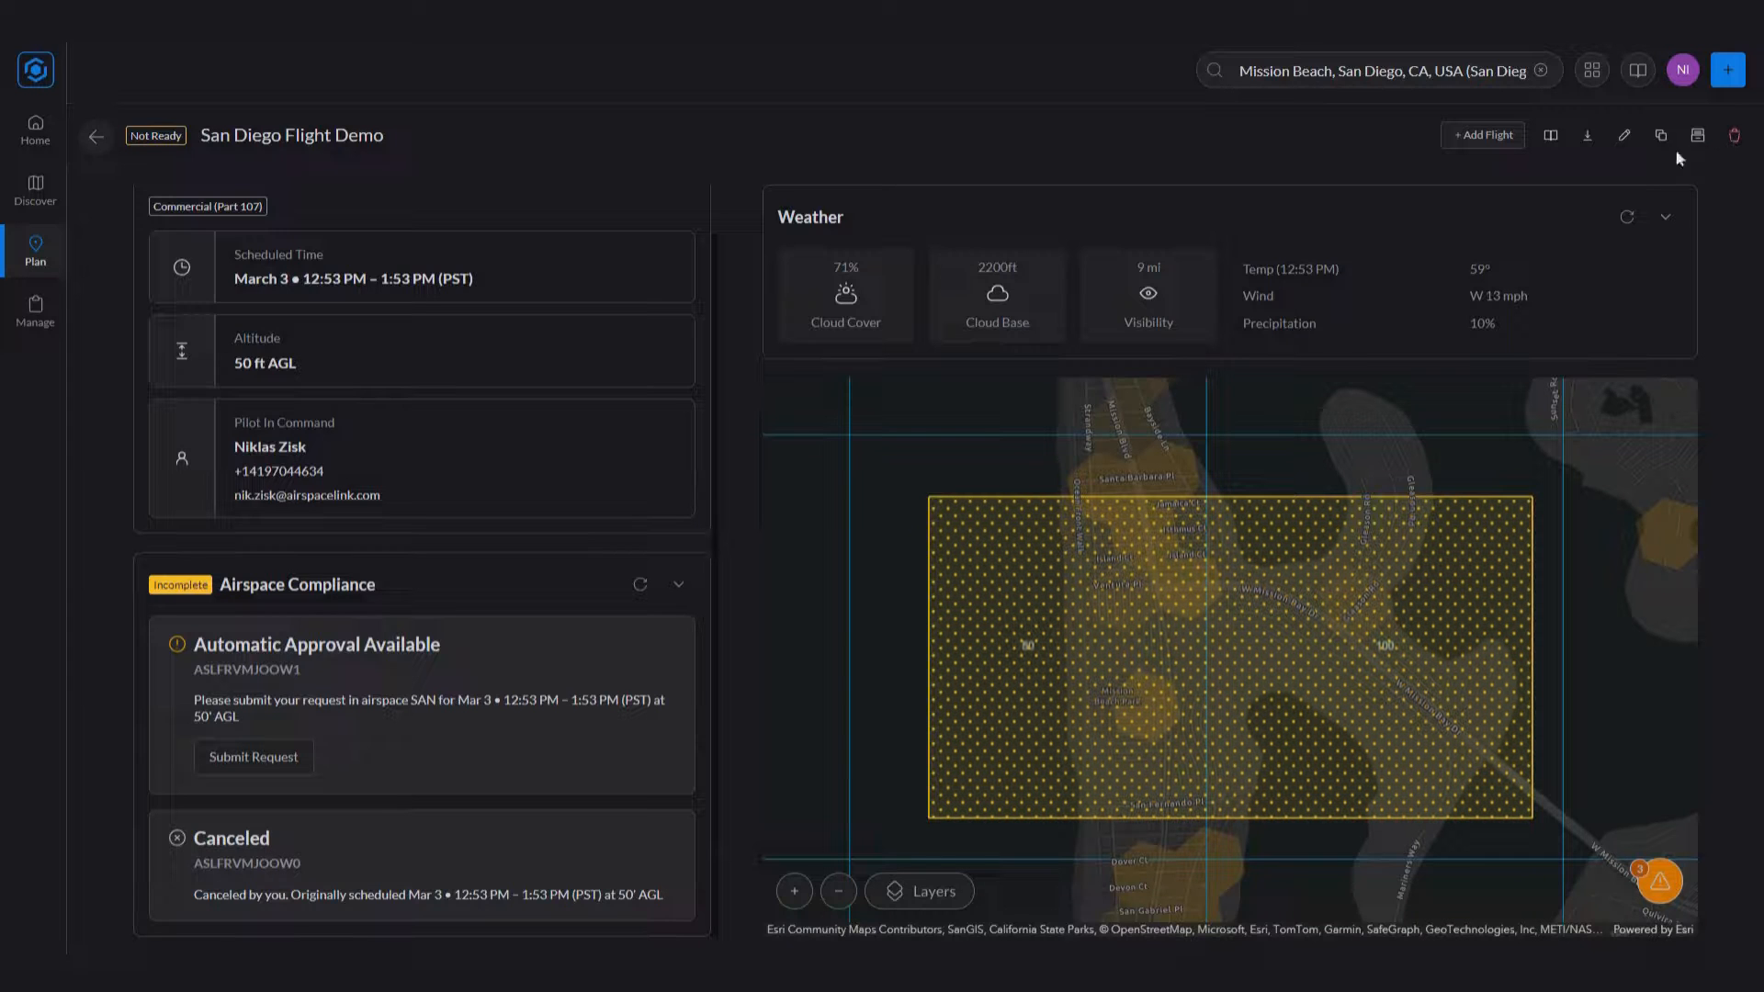
- Edit the operation to start on 2024-03-04 and save the updated plan
click(1624, 136)
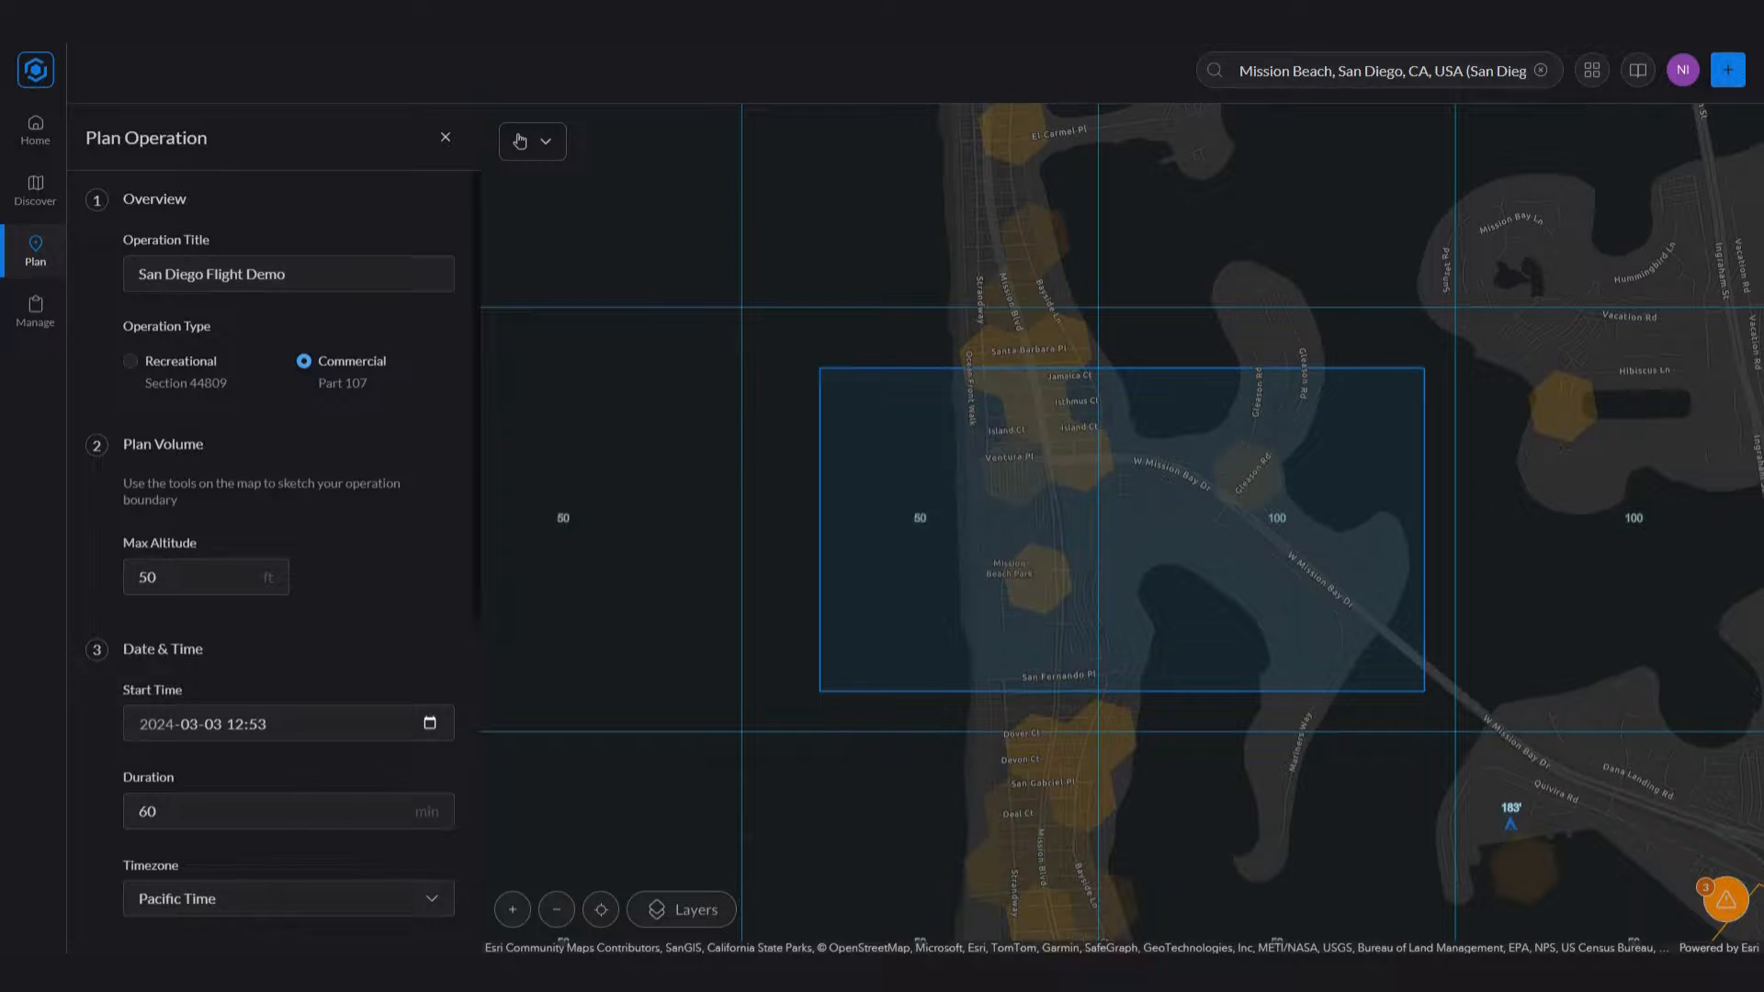
scroll(173, 433, down, 1)
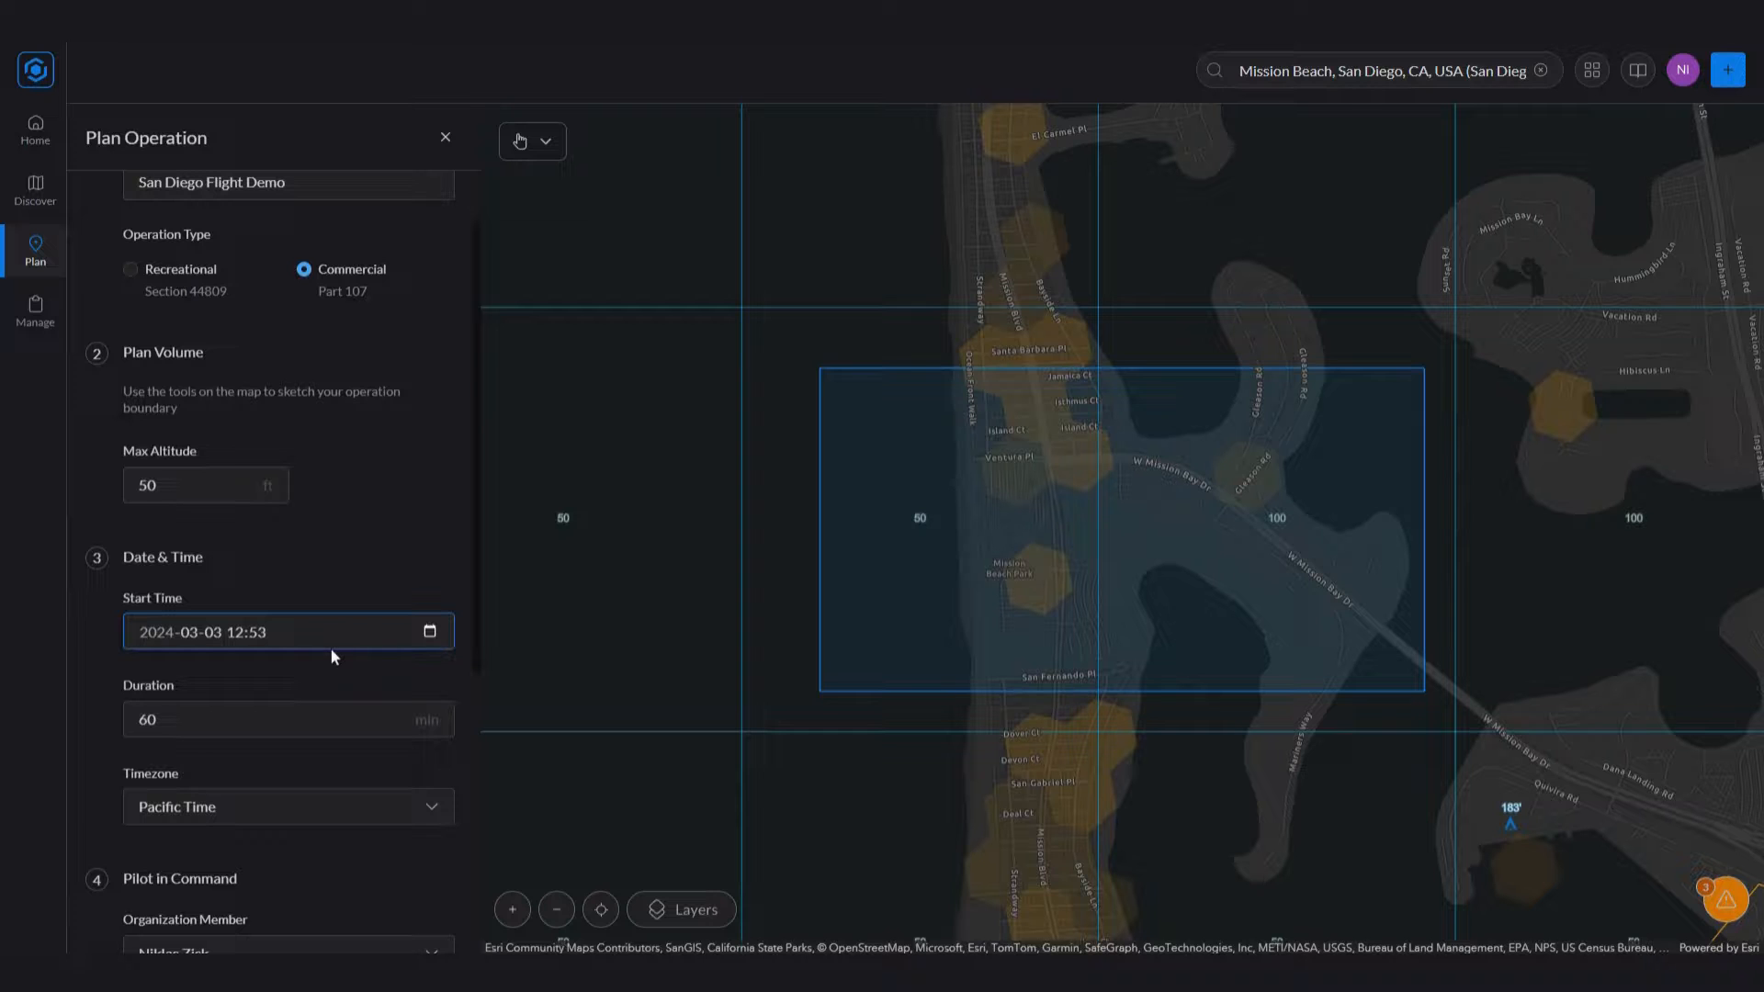
click(370, 558)
scroll(352, 571, down, 5)
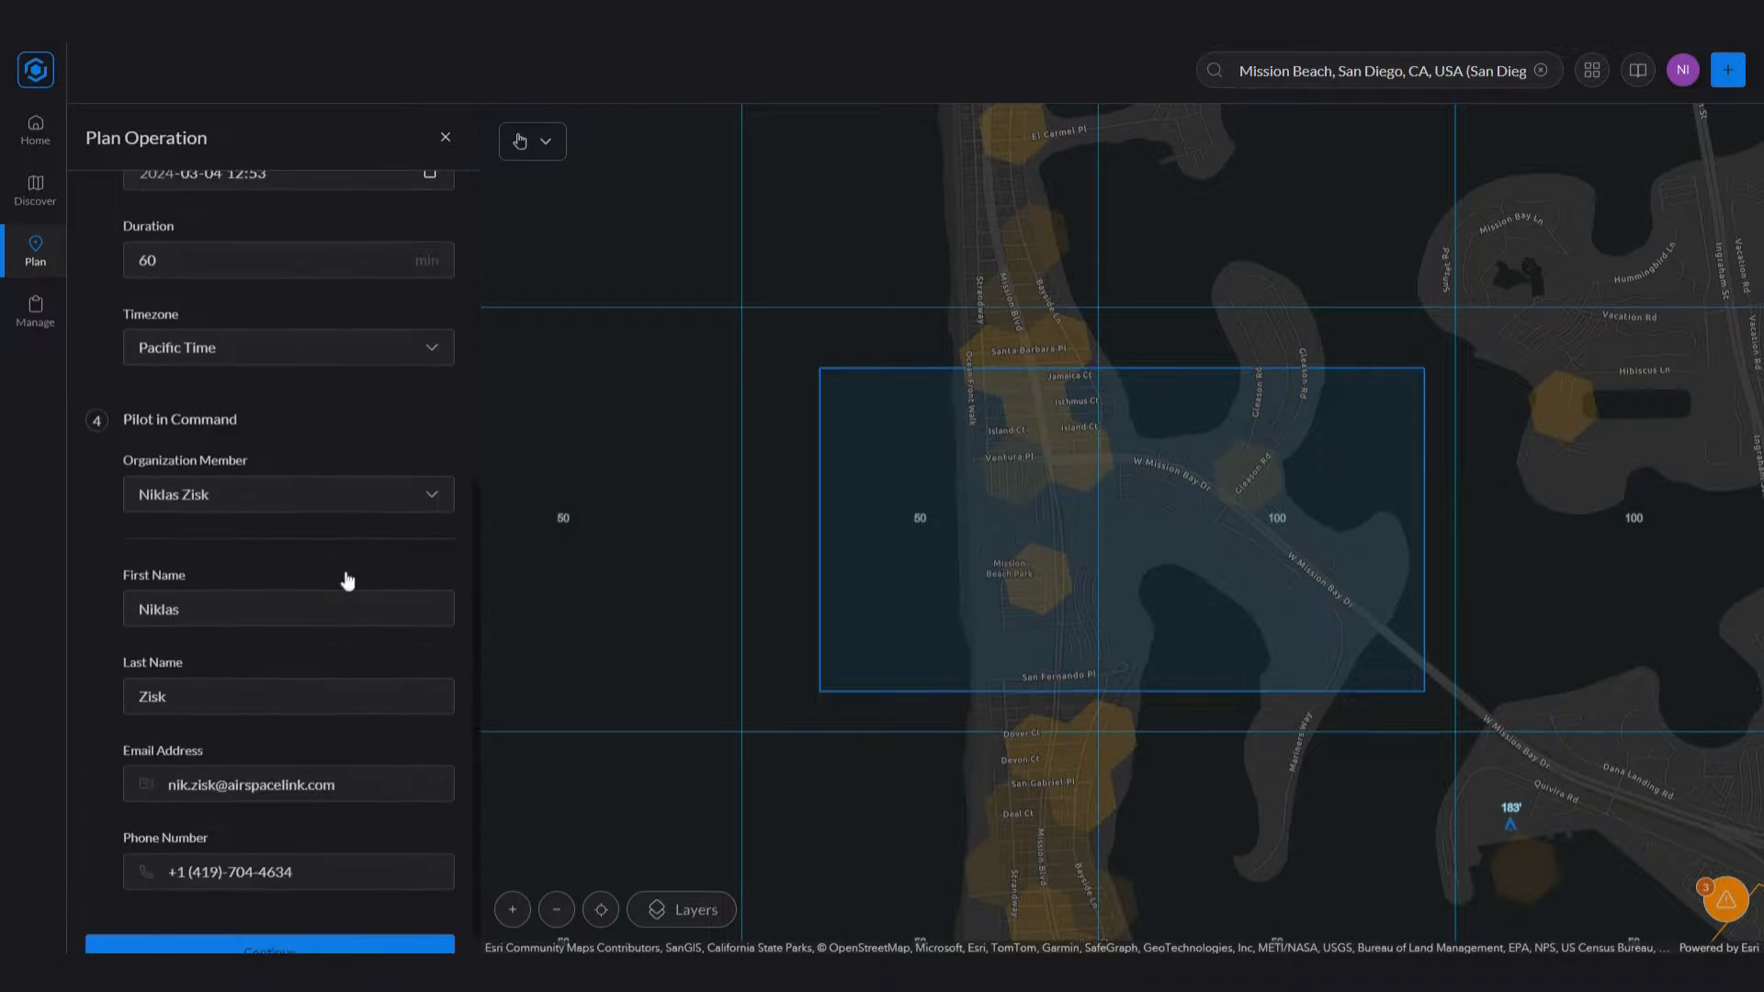
click(275, 921)
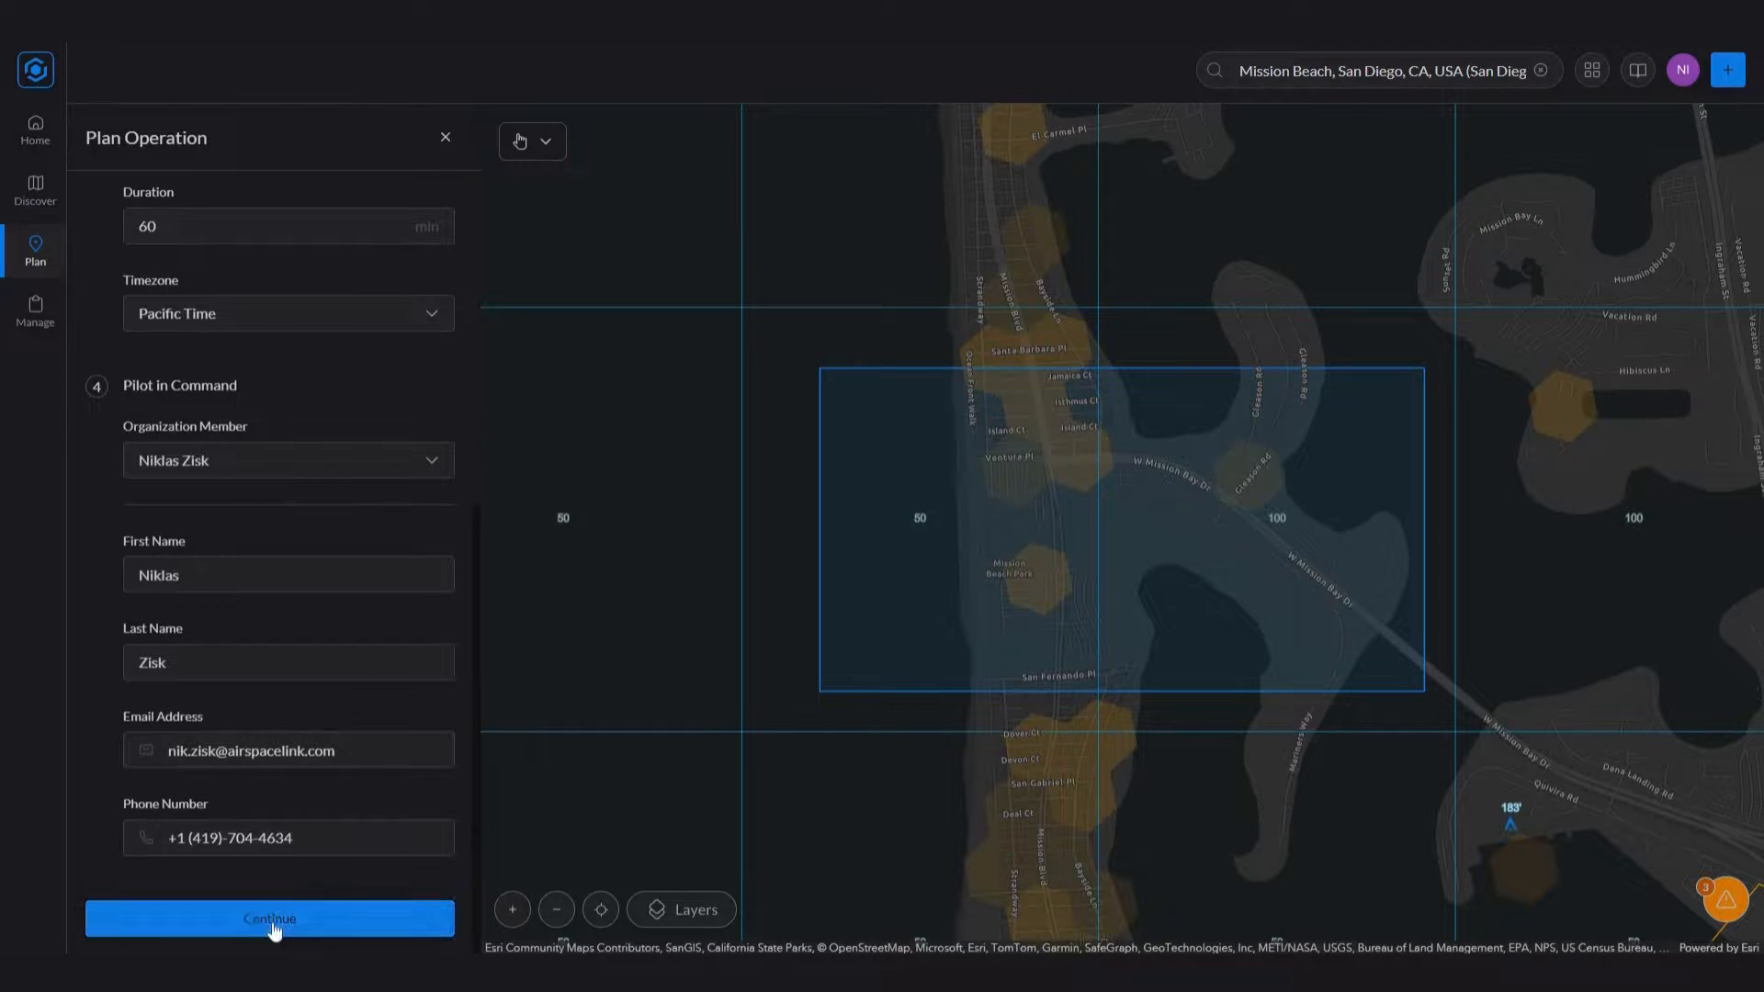
click(275, 921)
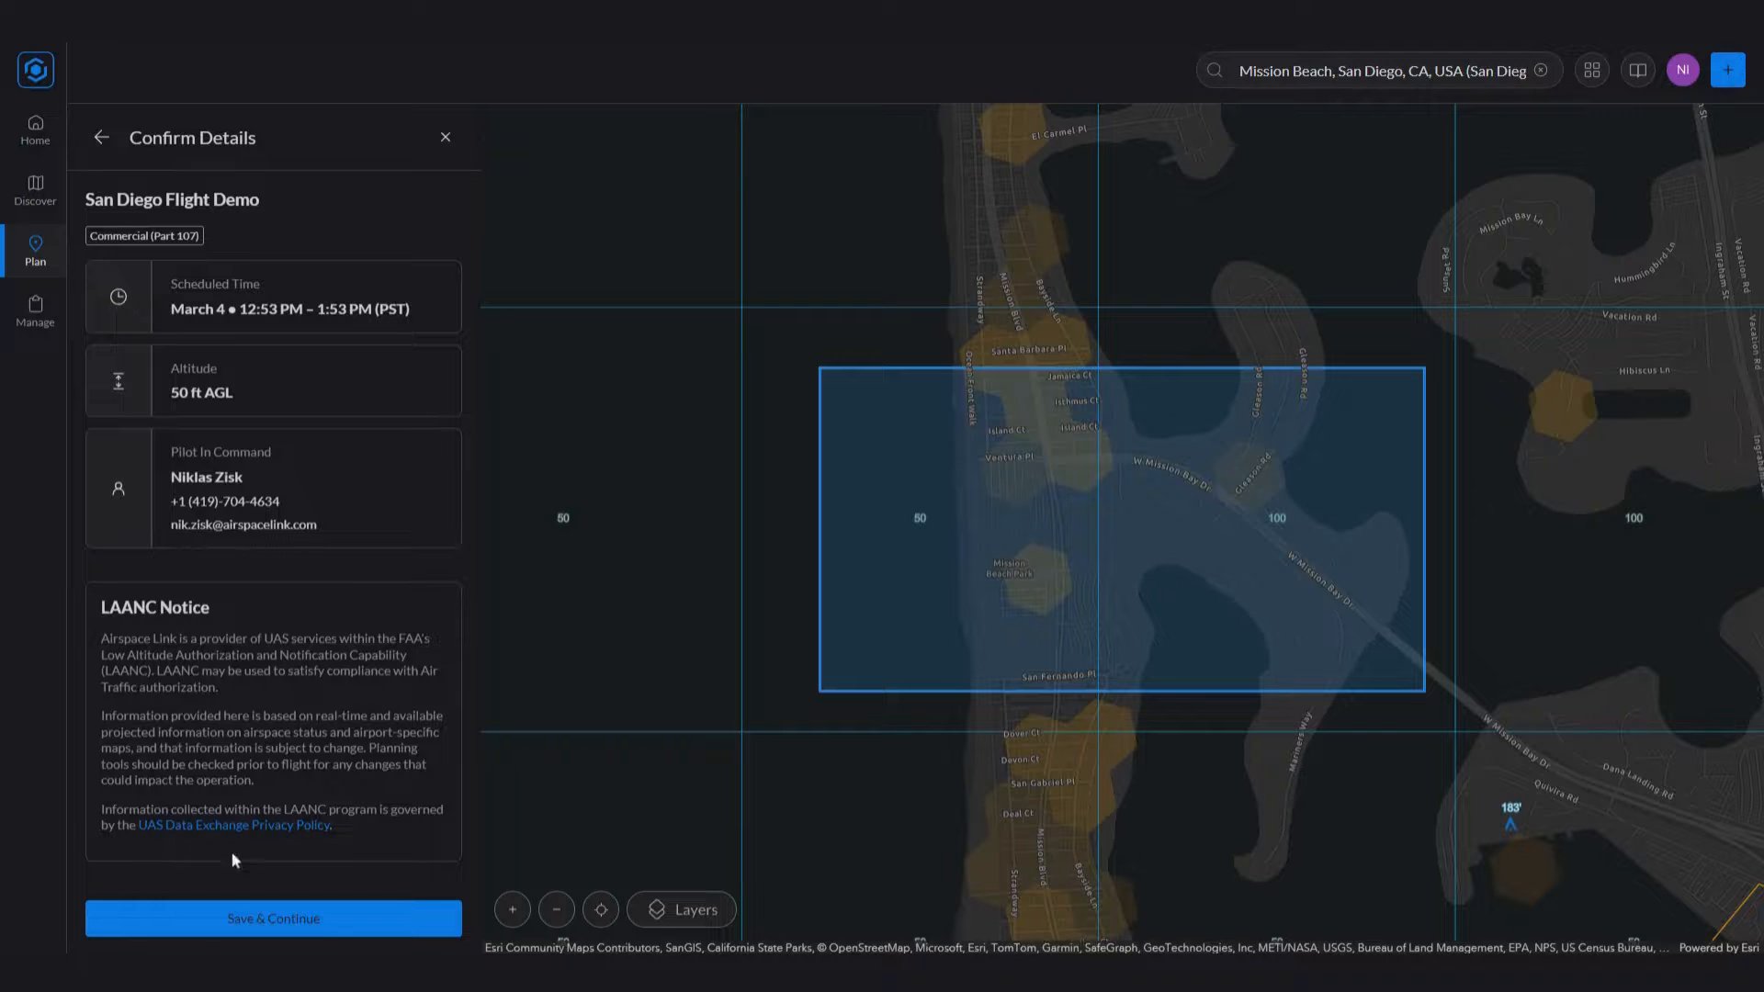
click(271, 918)
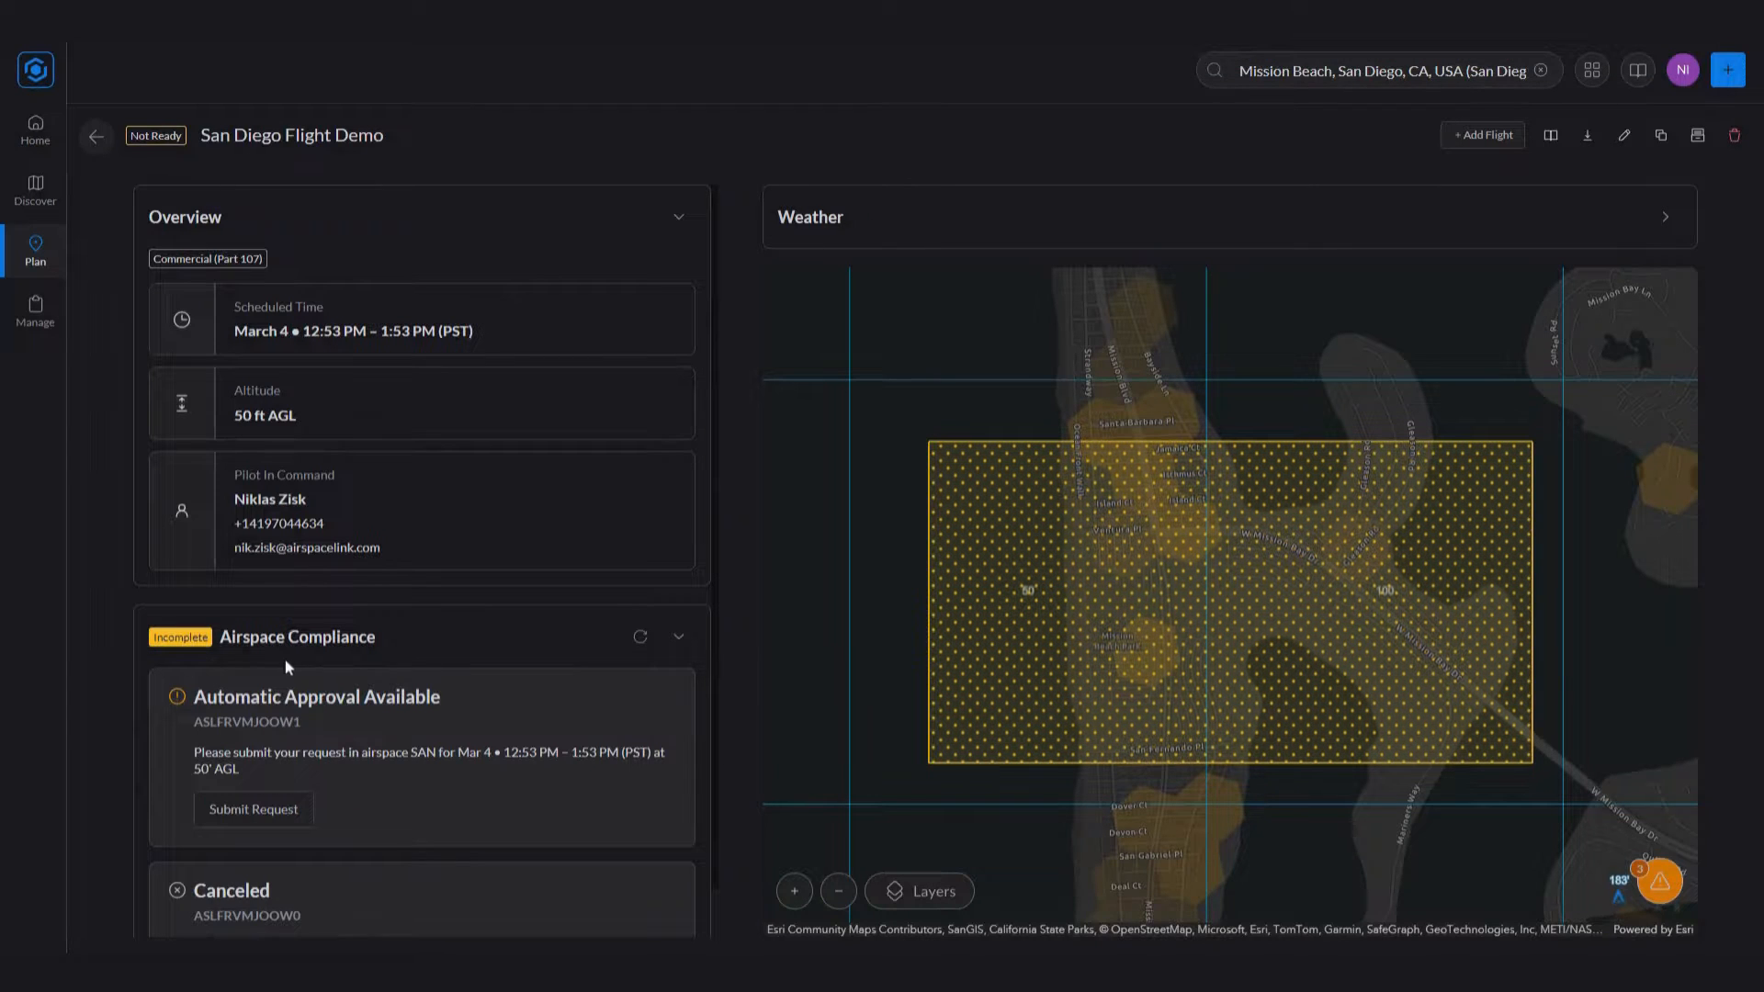
- Submit the automatic approval request for the rescheduled operation and check the canceled authorization record
click(268, 818)
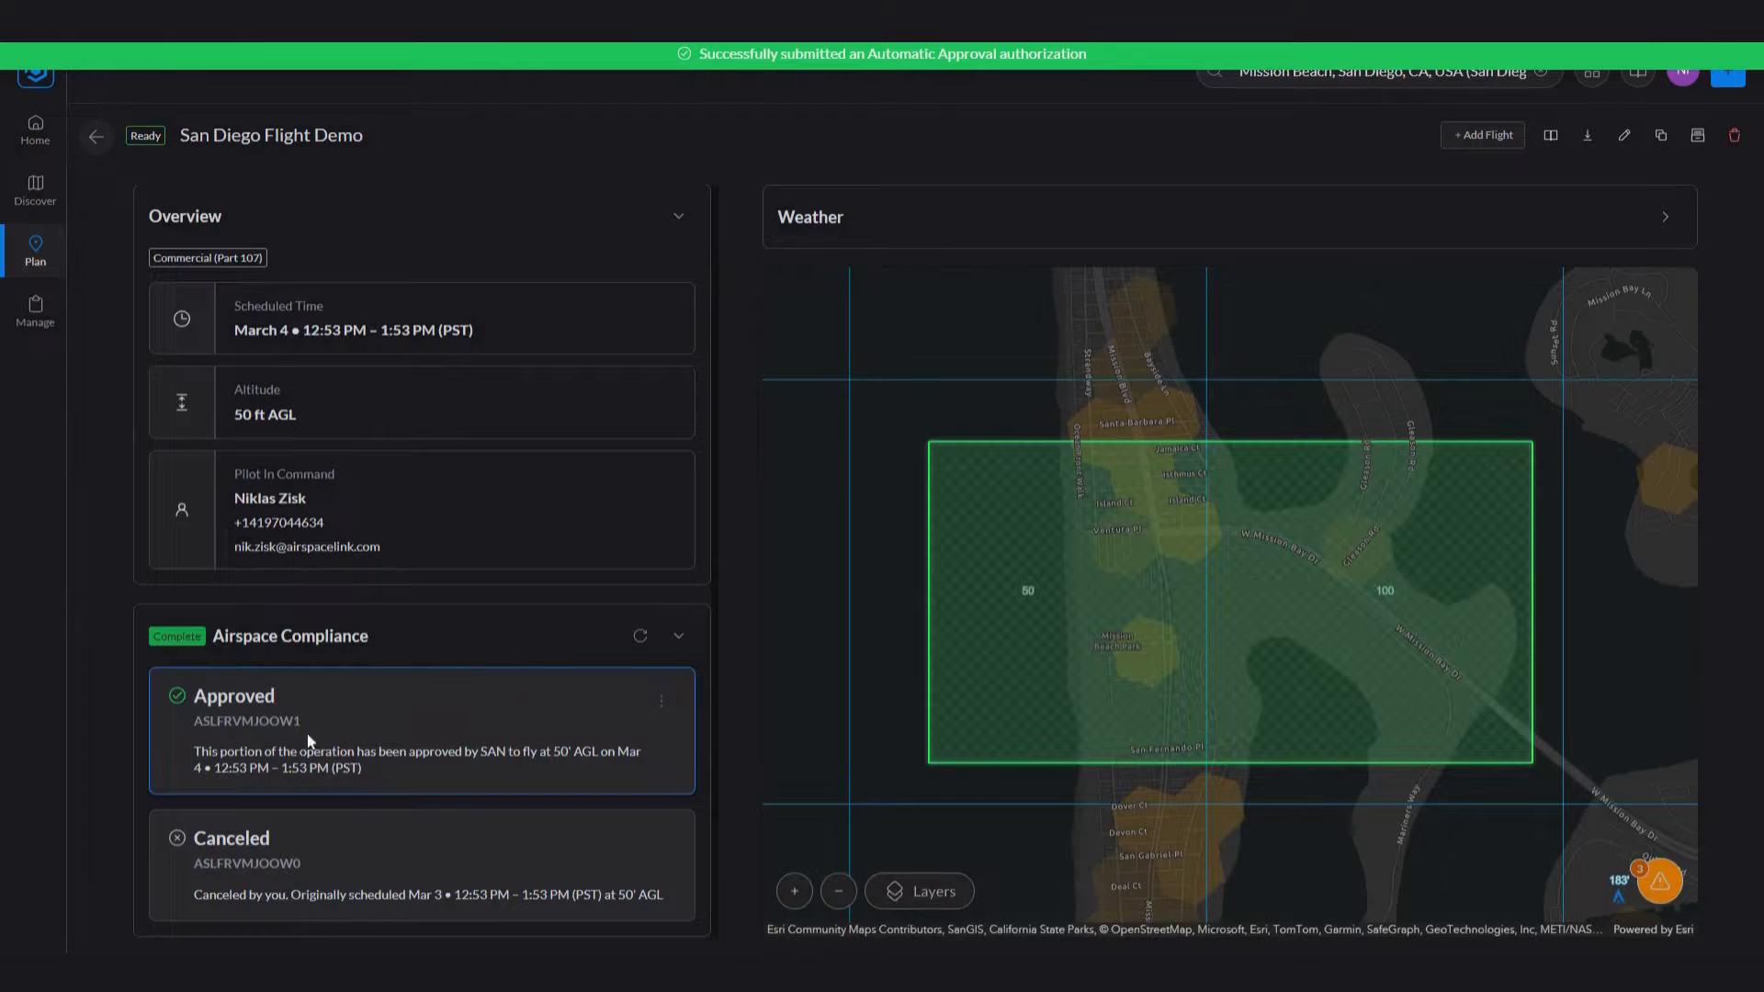
click(233, 886)
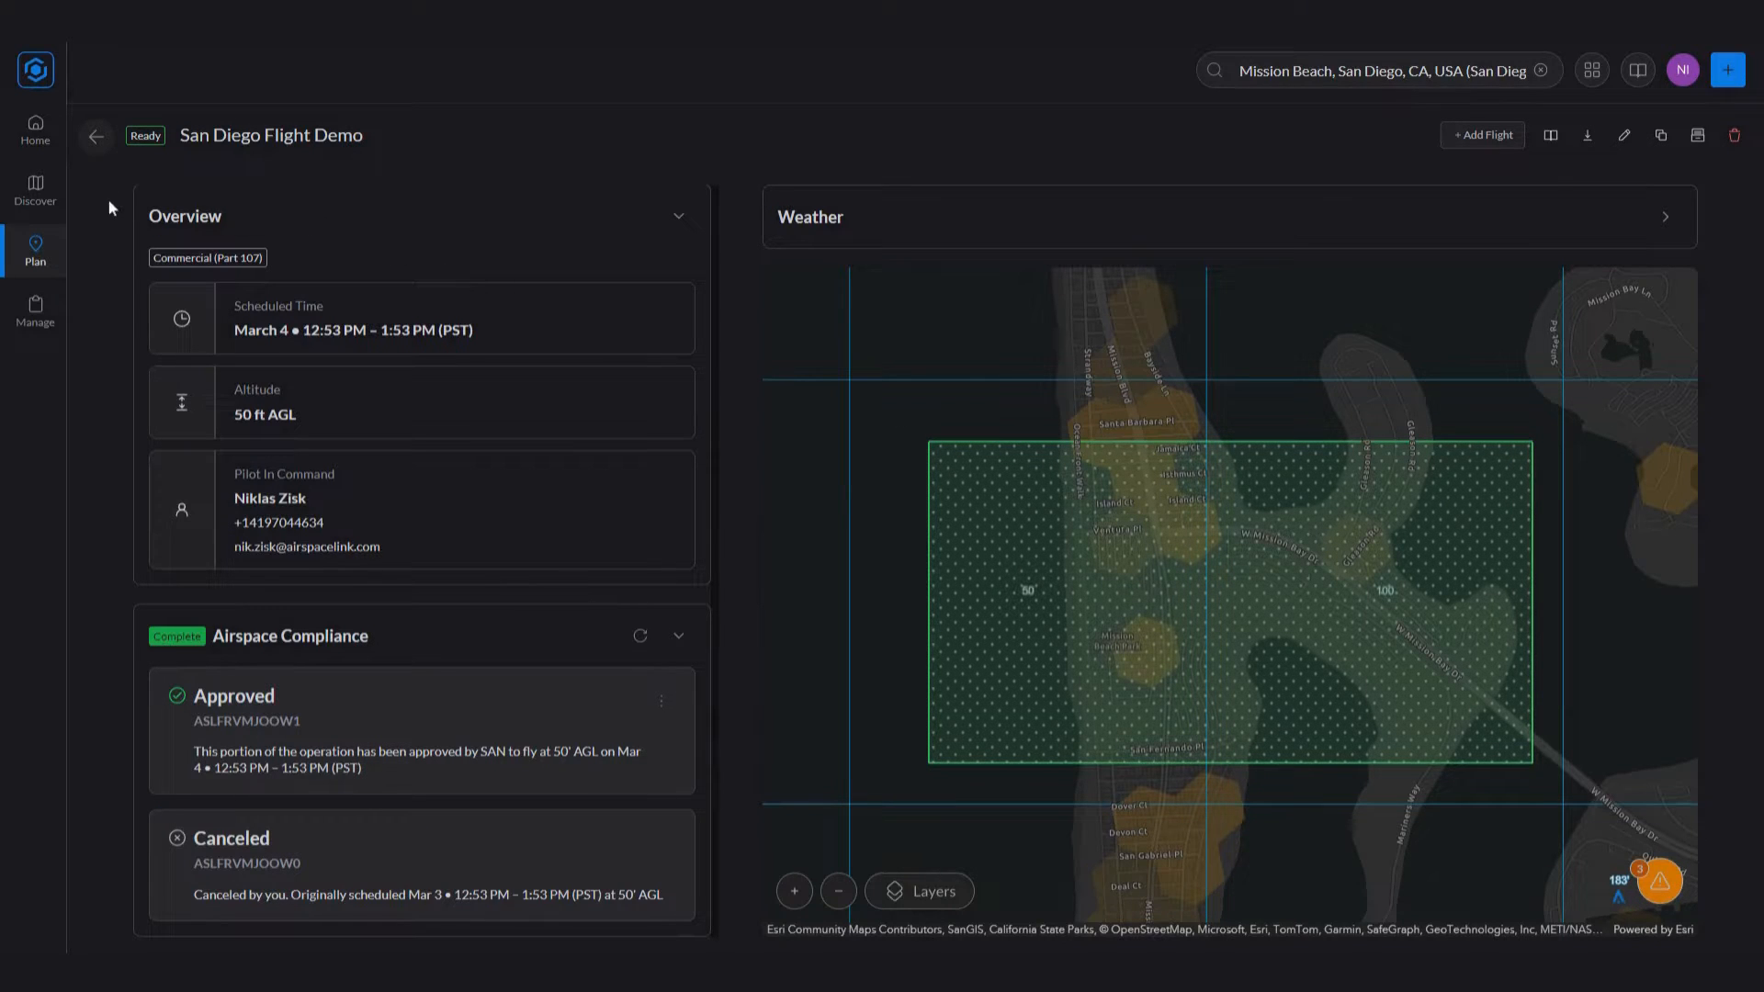
- View San Diego Flight Demo on the organization operations map, reopen its details, and return to the operations list
click(95, 136)
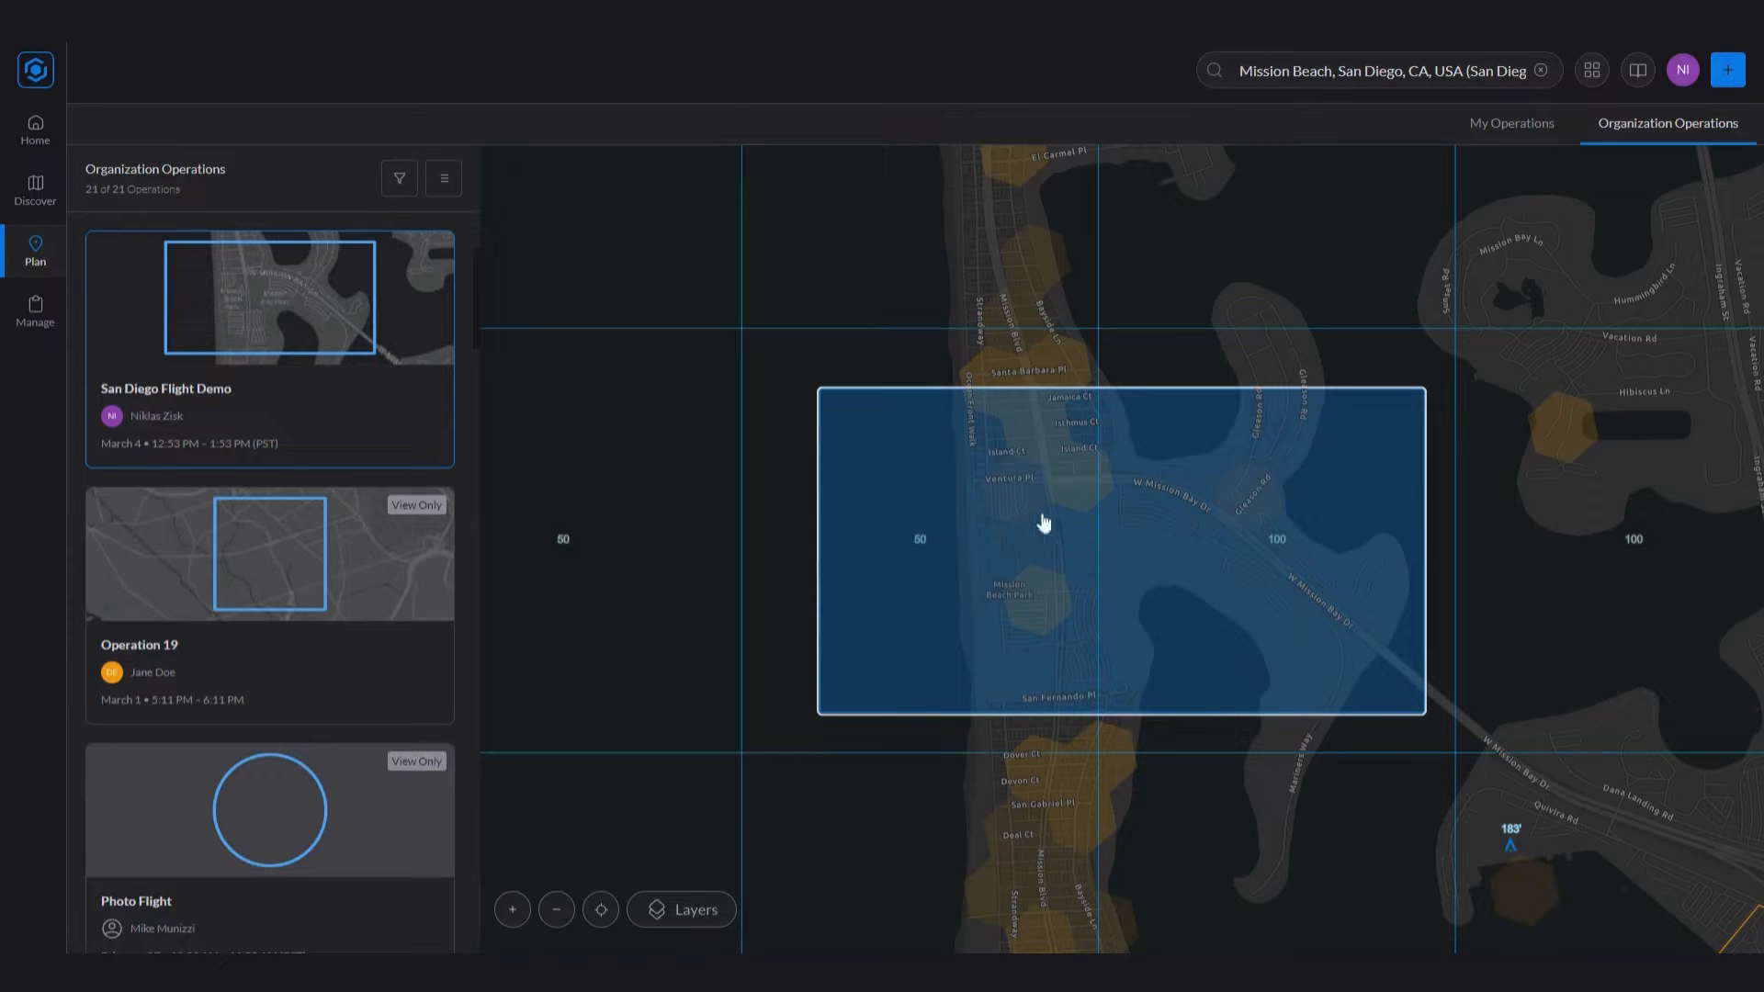
click(556, 909)
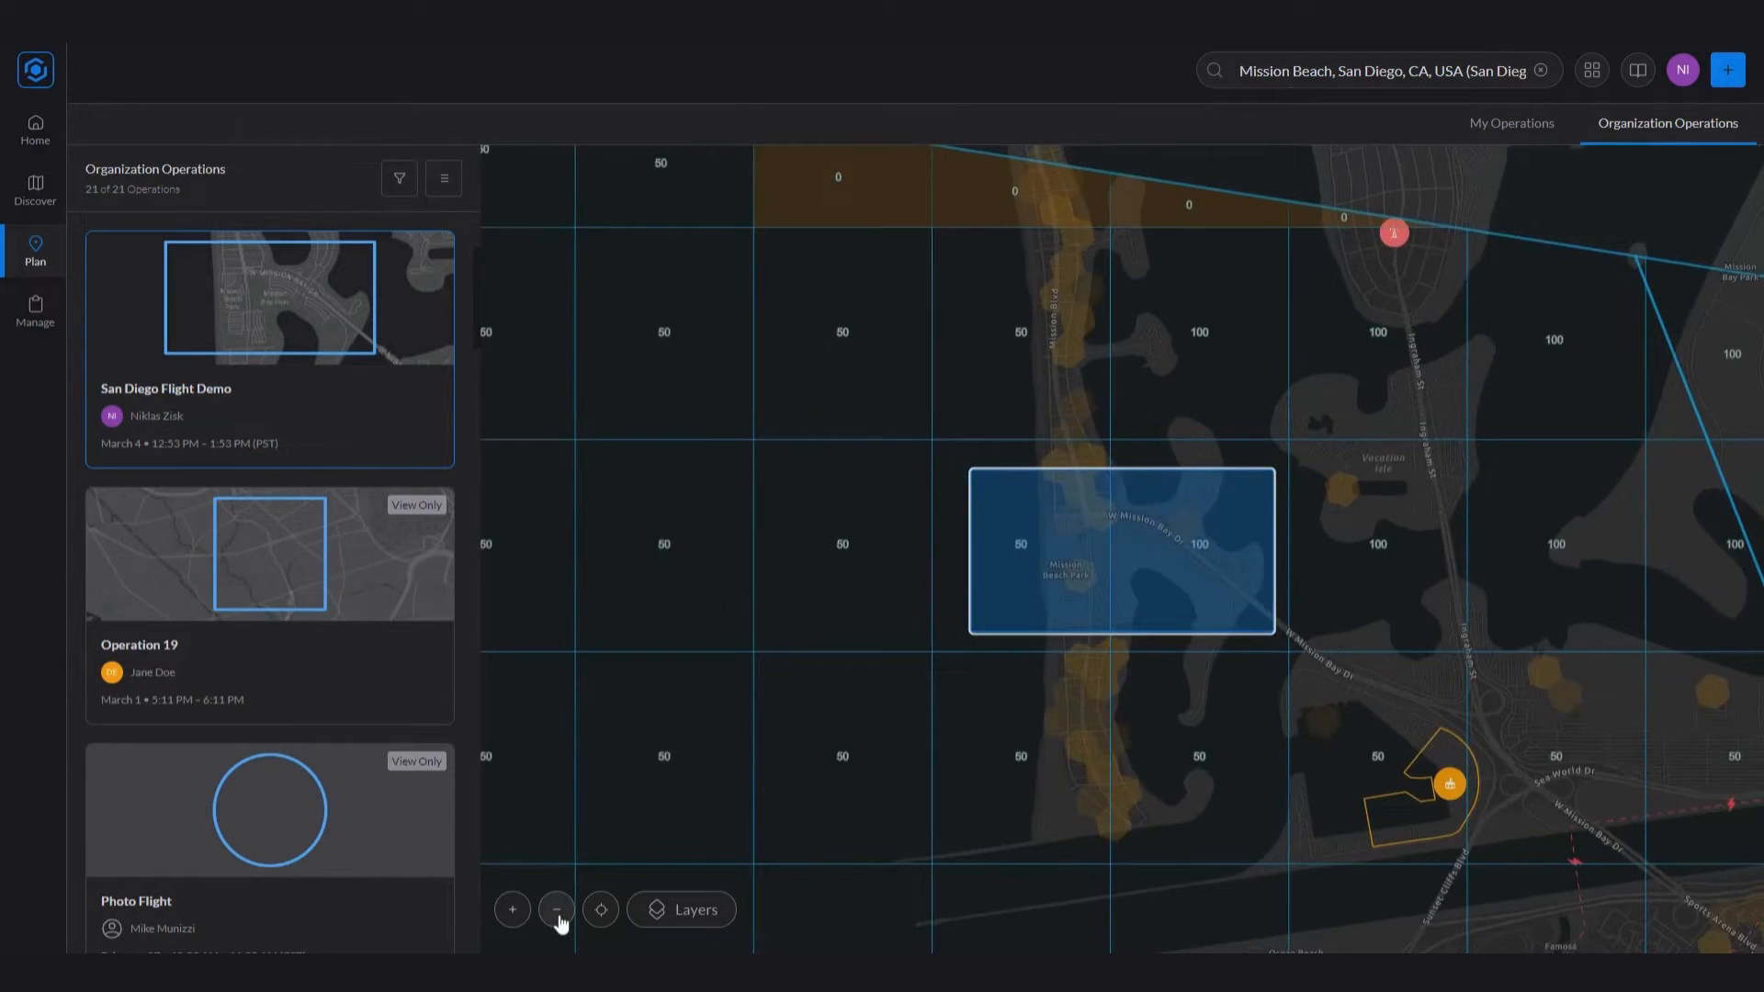
click(557, 909)
click(556, 909)
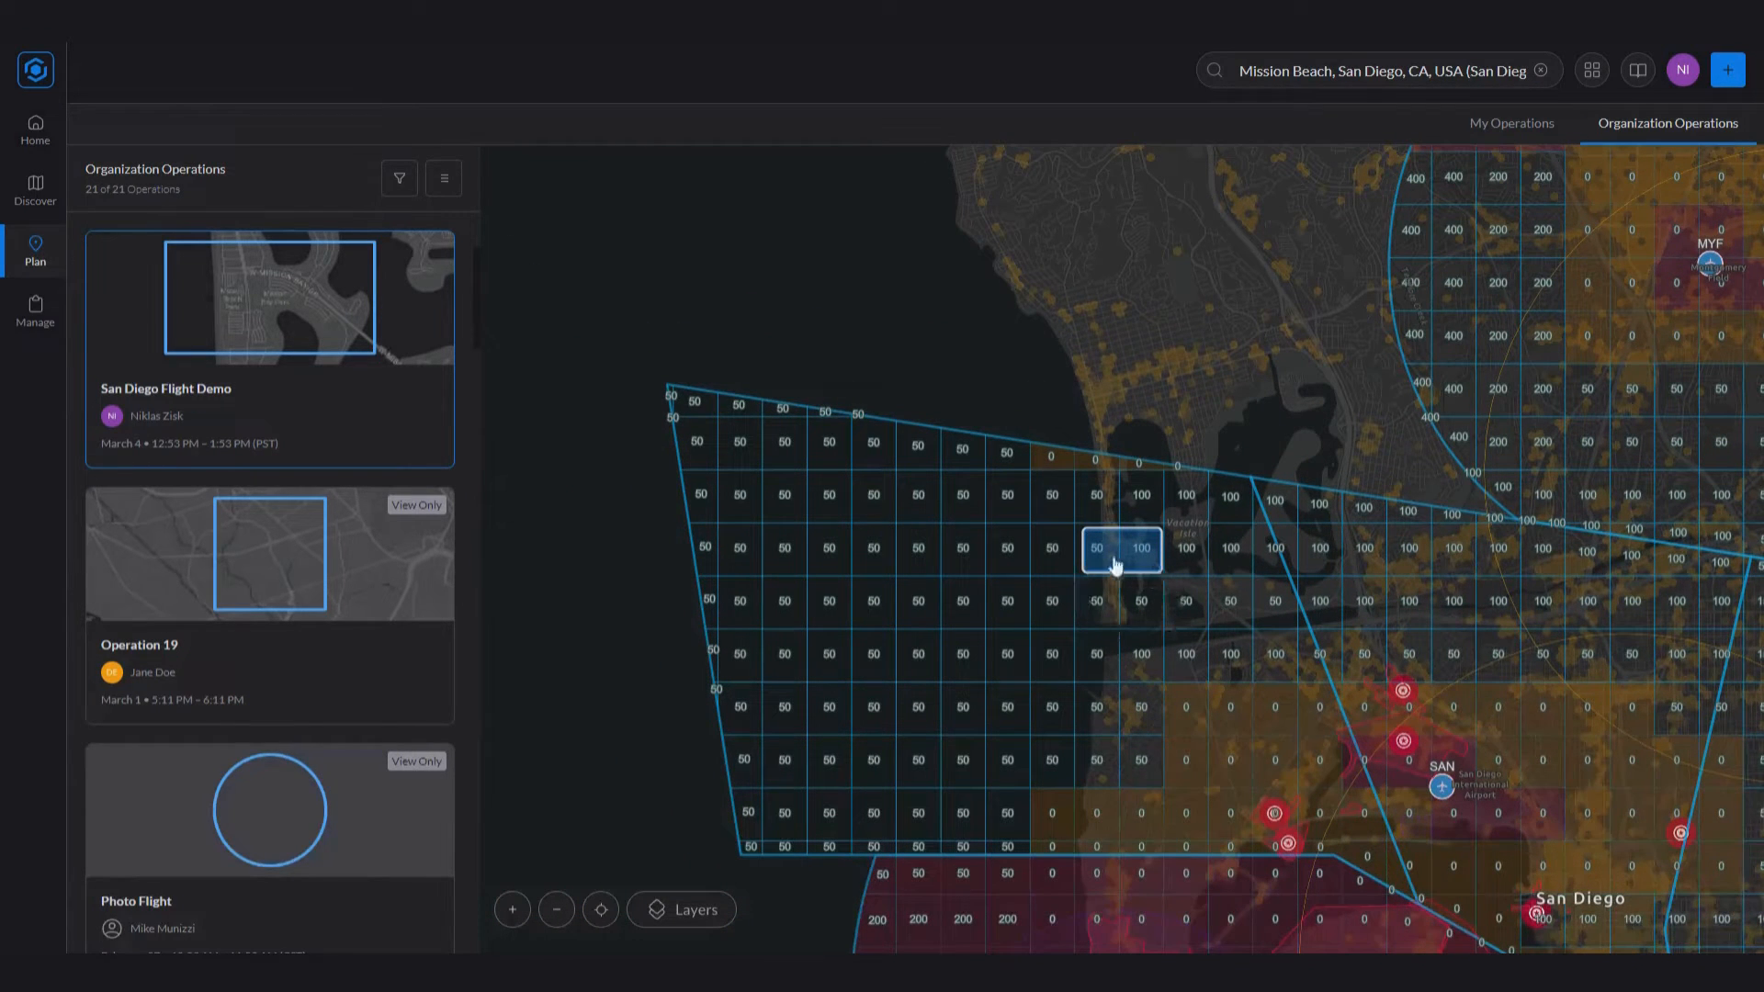
click(245, 333)
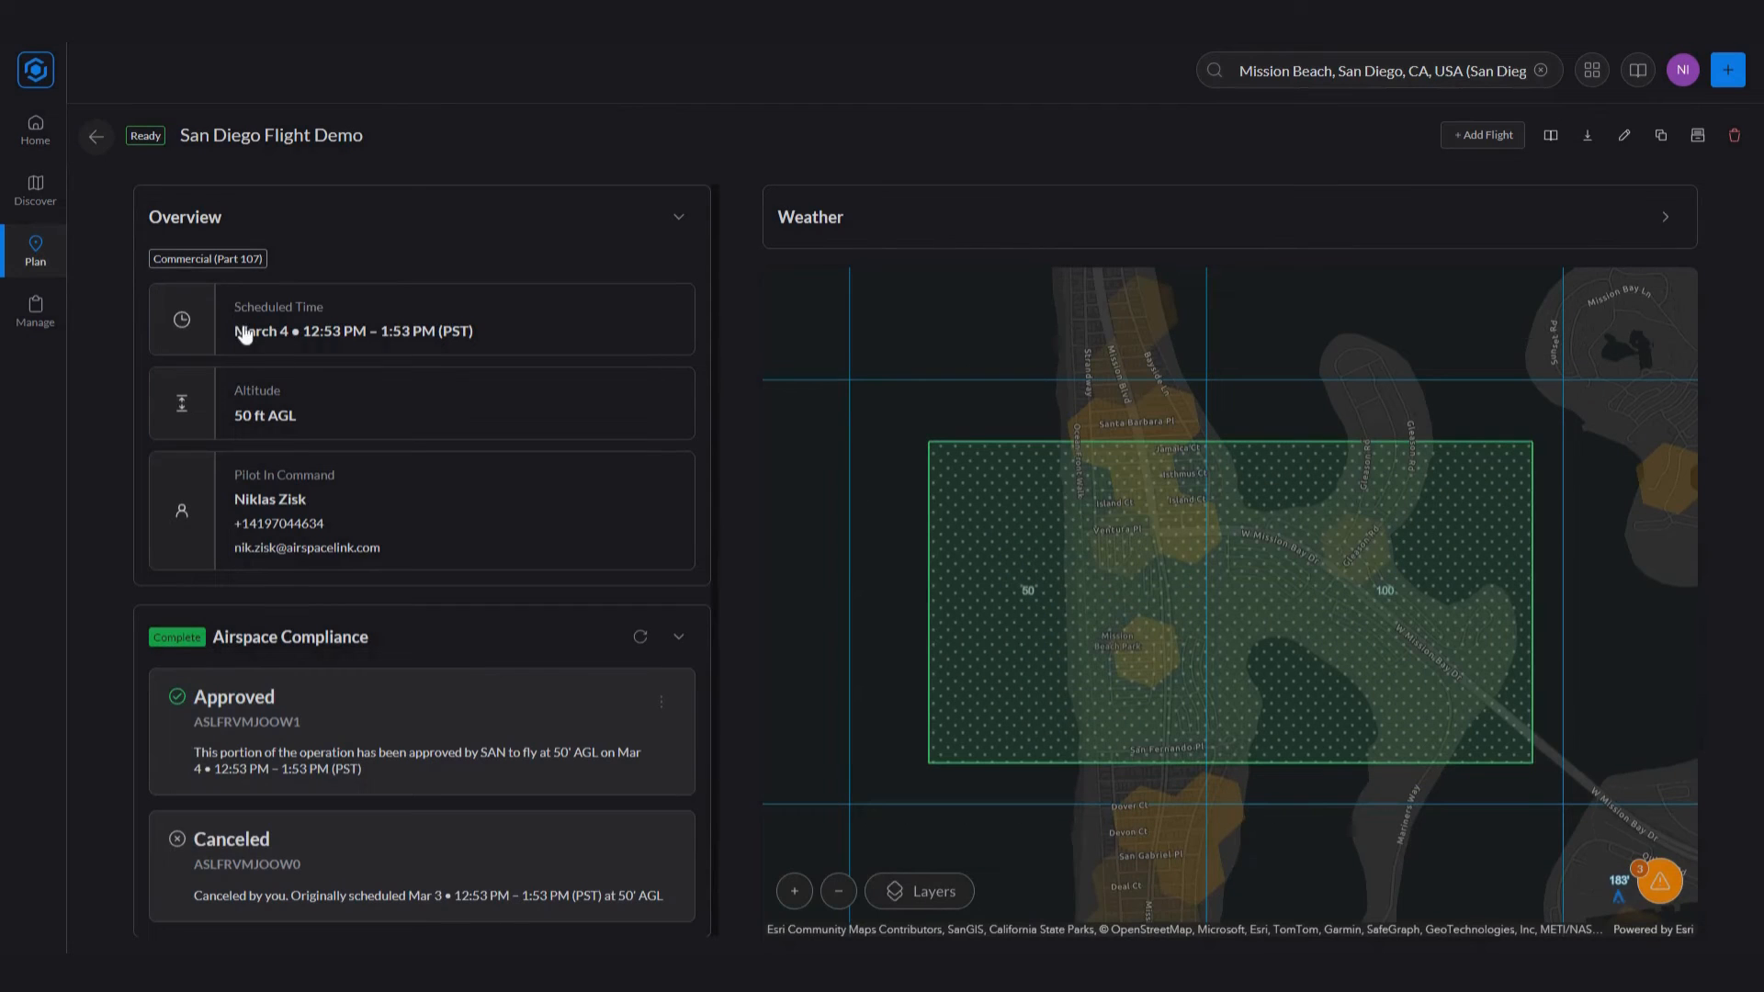
click(94, 139)
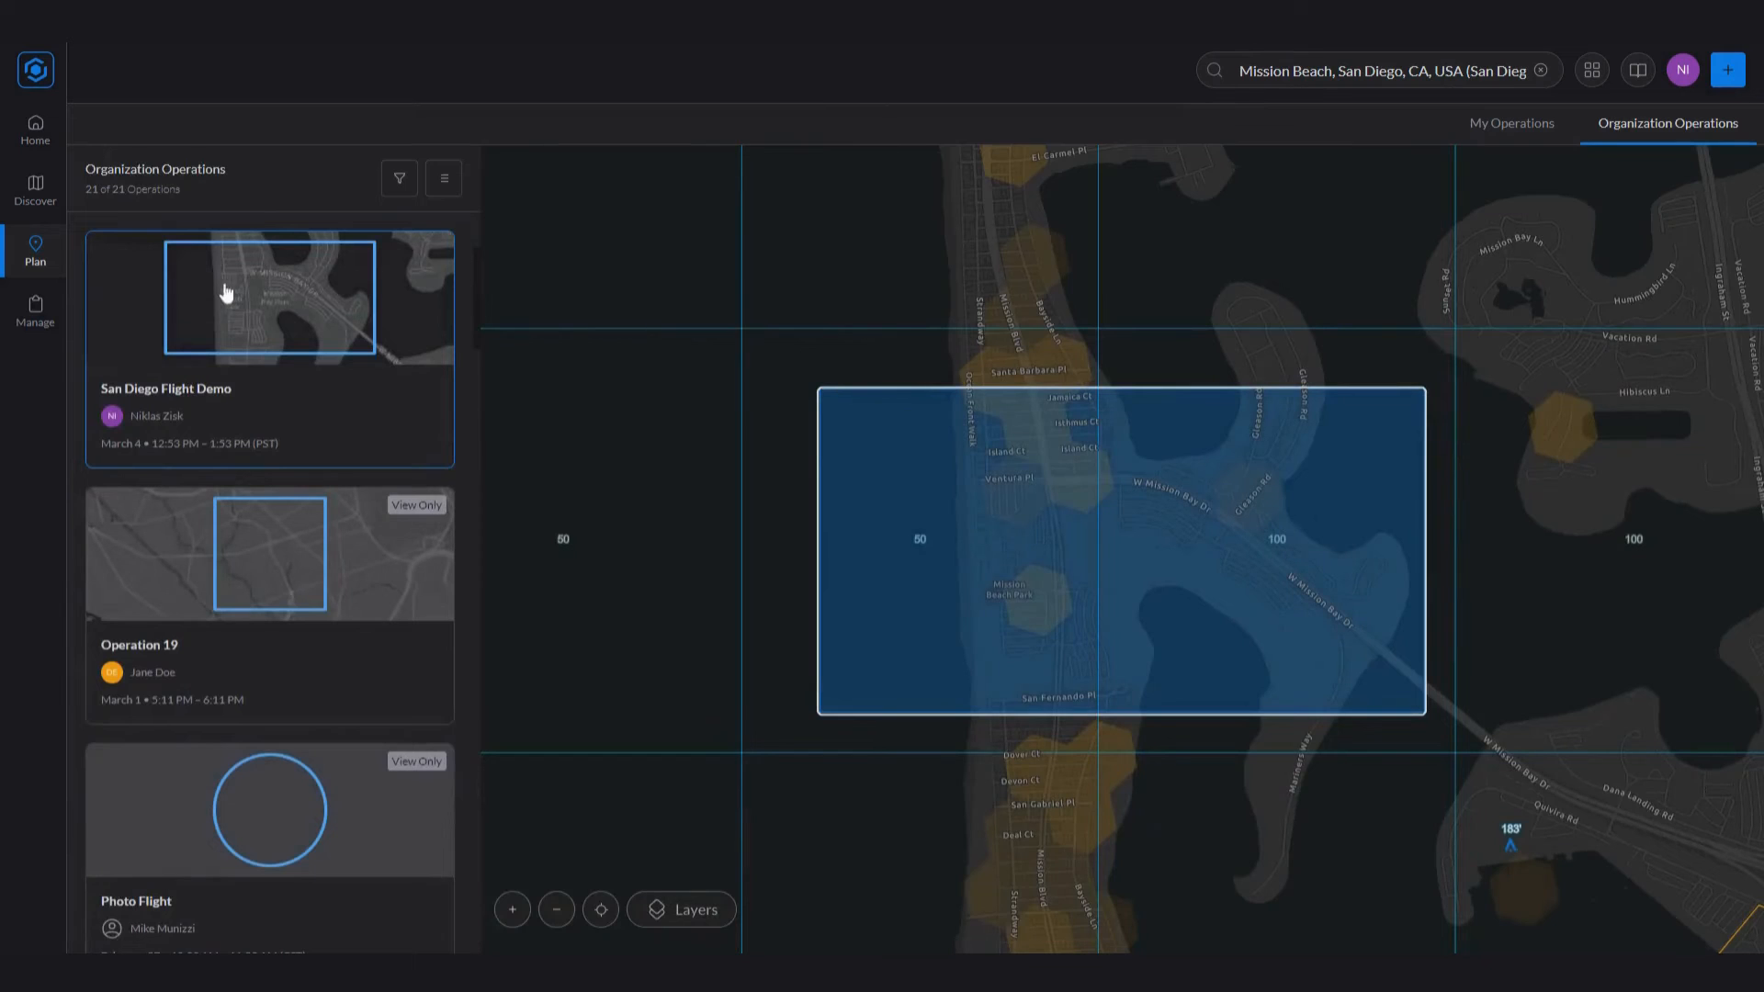